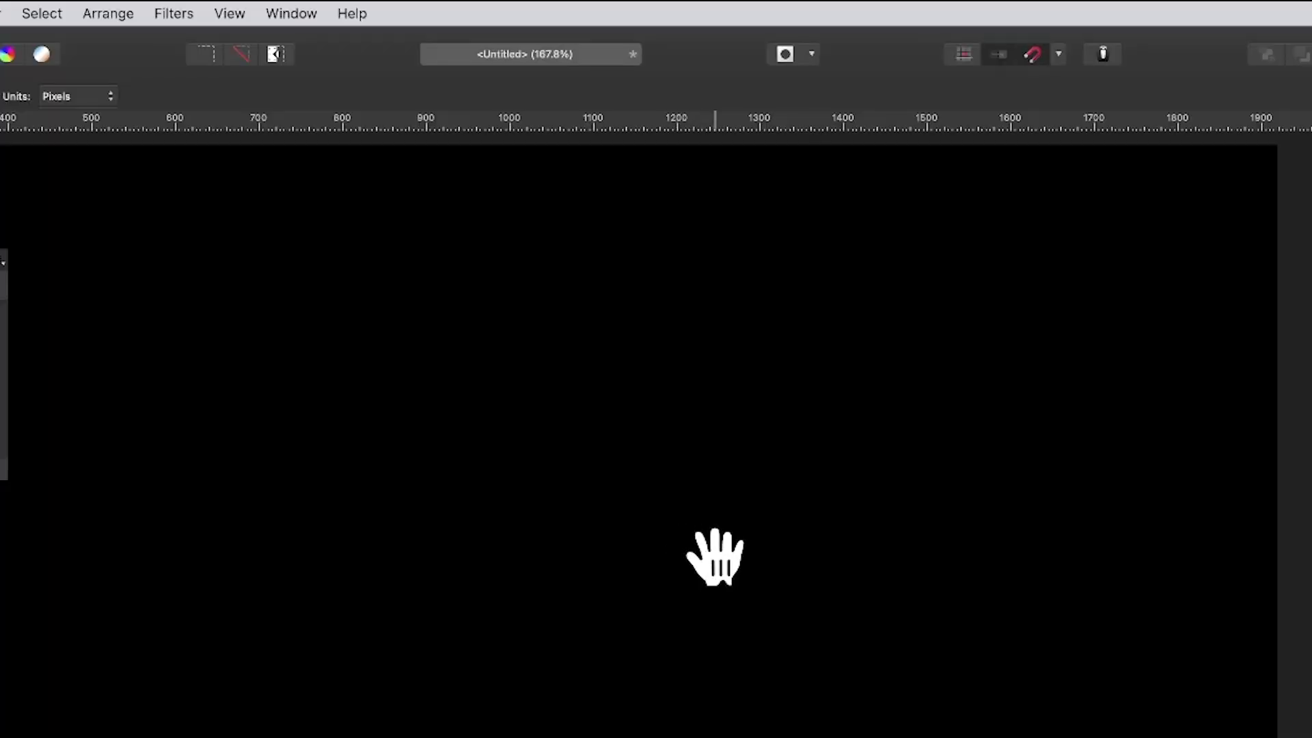
- Open the Procedural Texture filter for the black pixel layer, then enlarge and reposition its dialog over the canvas
click(167, 13)
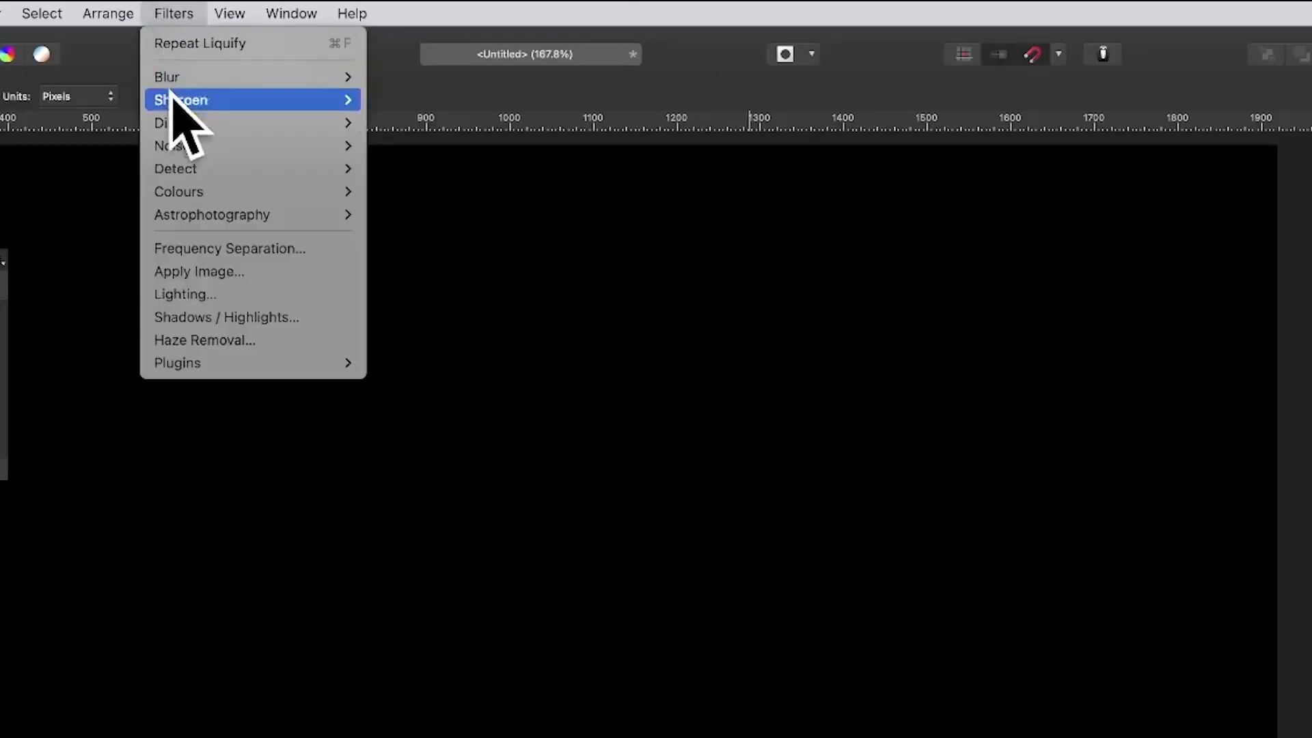
mouse_move(179, 193)
click(481, 676)
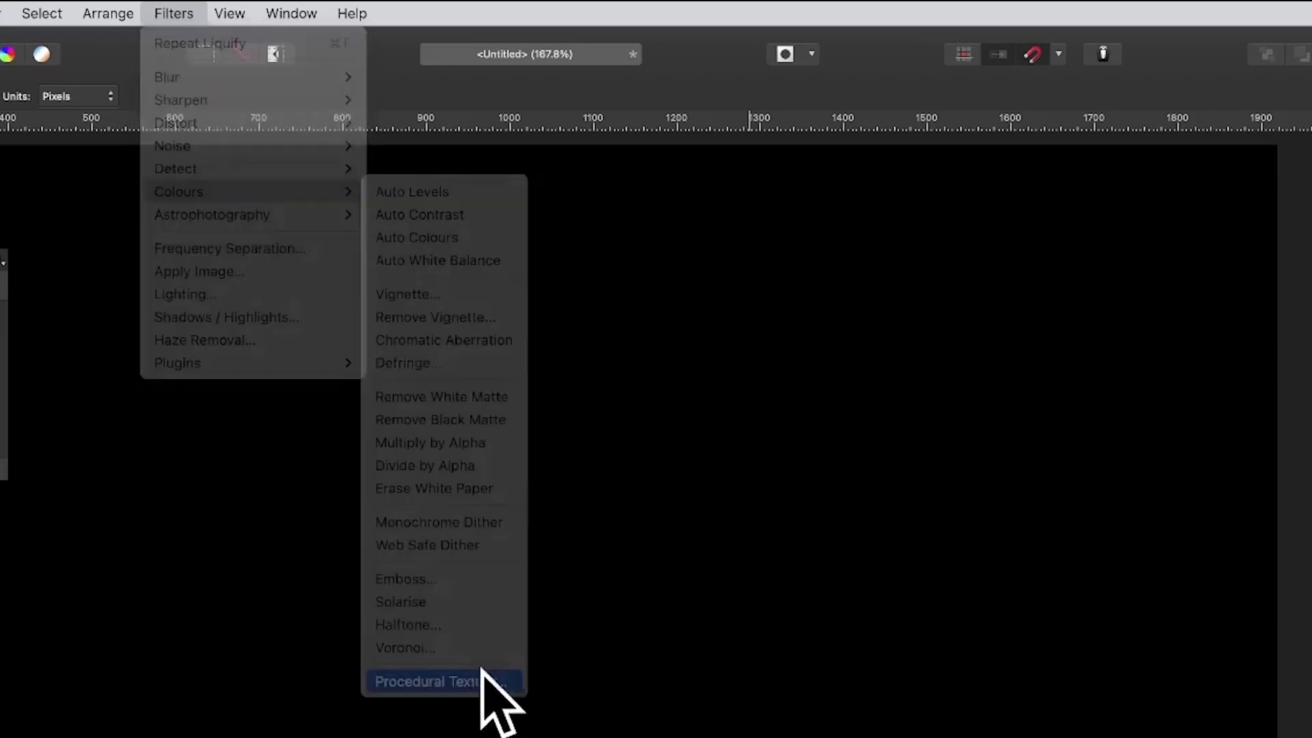
drag(1310, 466, 350, 210)
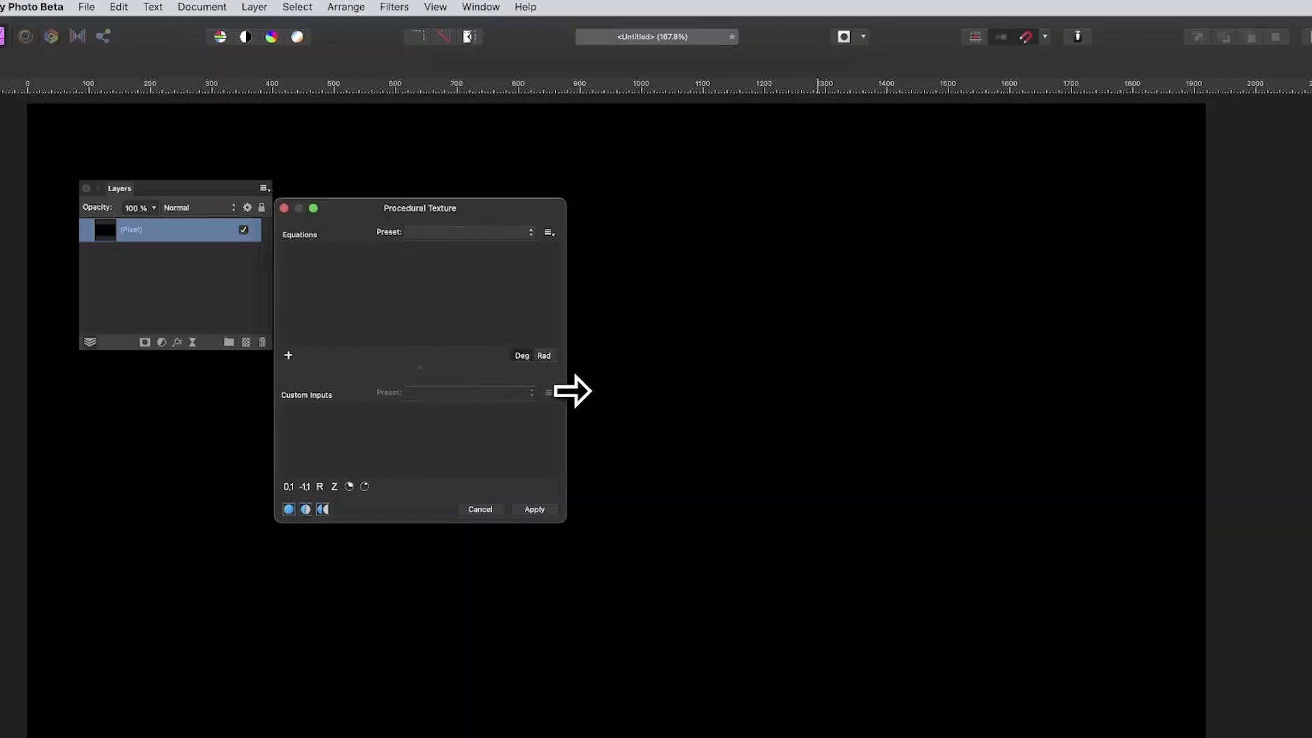
drag(567, 389, 992, 355)
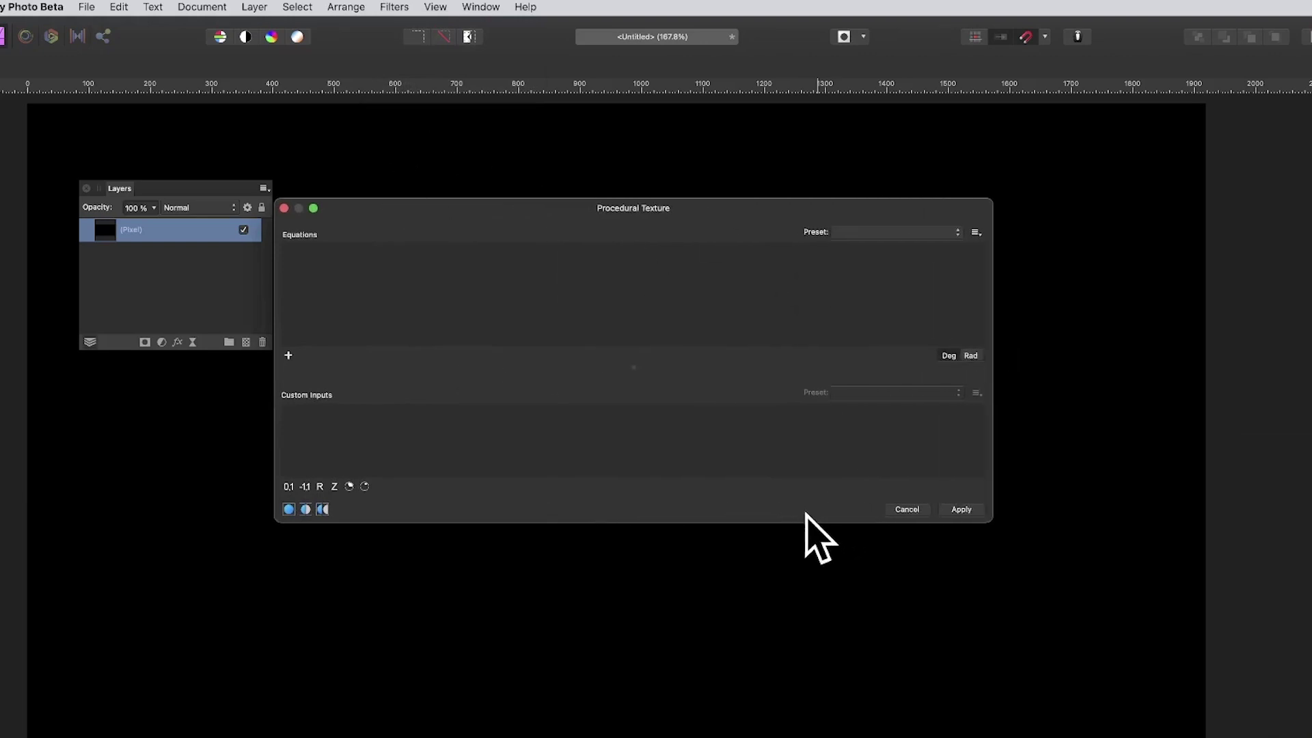
drag(809, 523, 753, 716)
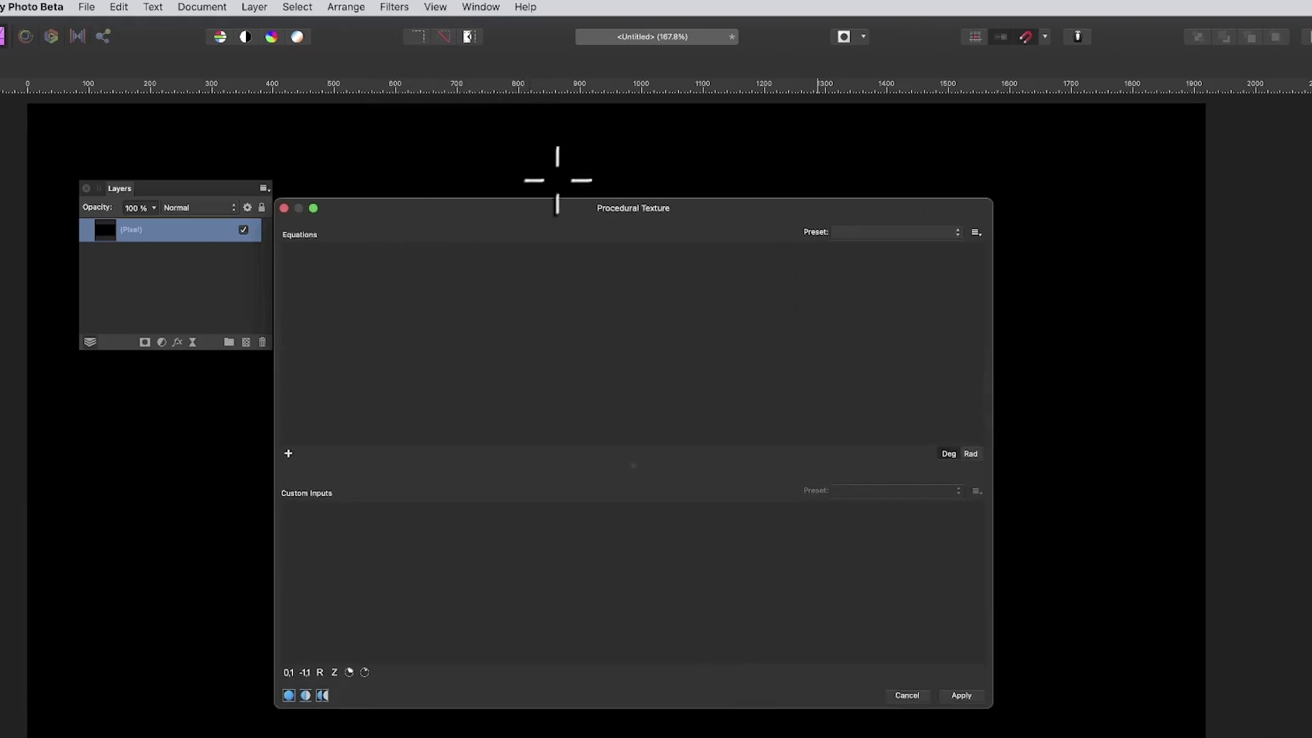
drag(562, 214, 499, 149)
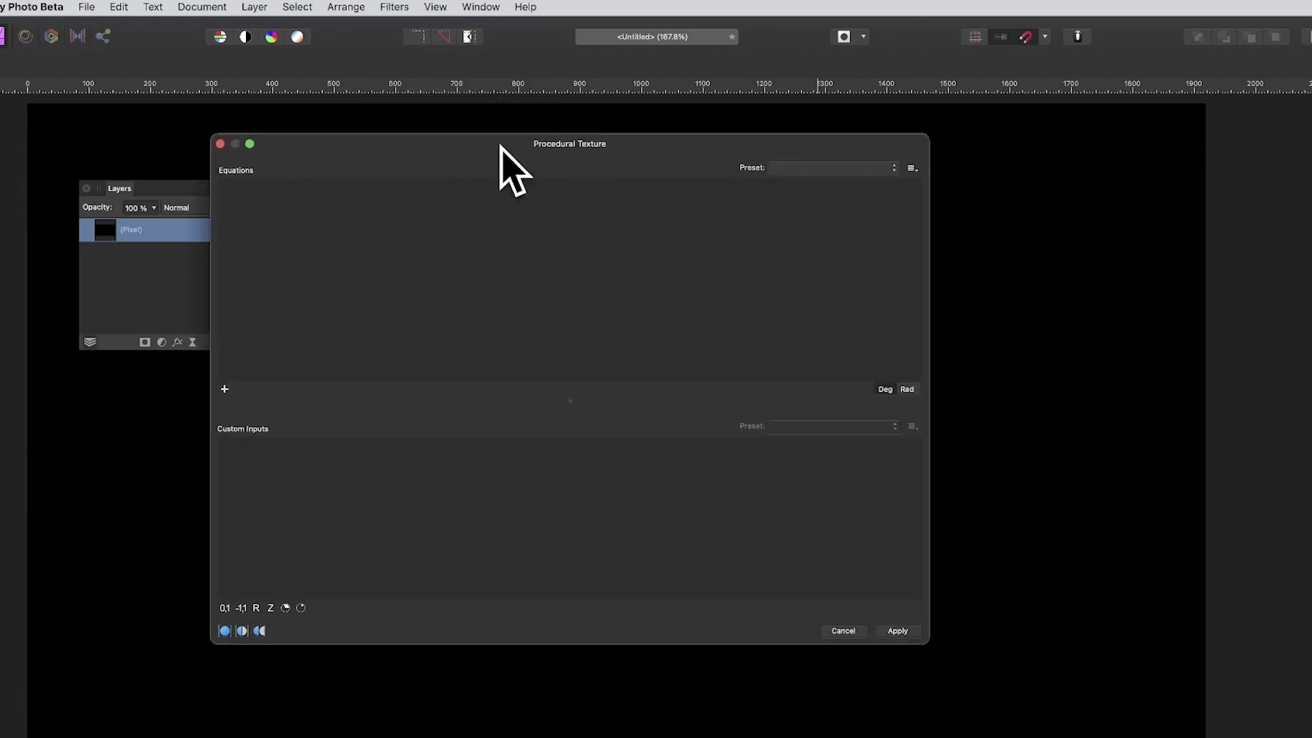
- Load the Waves preset from the basic shapes into the procedural texture
click(820, 169)
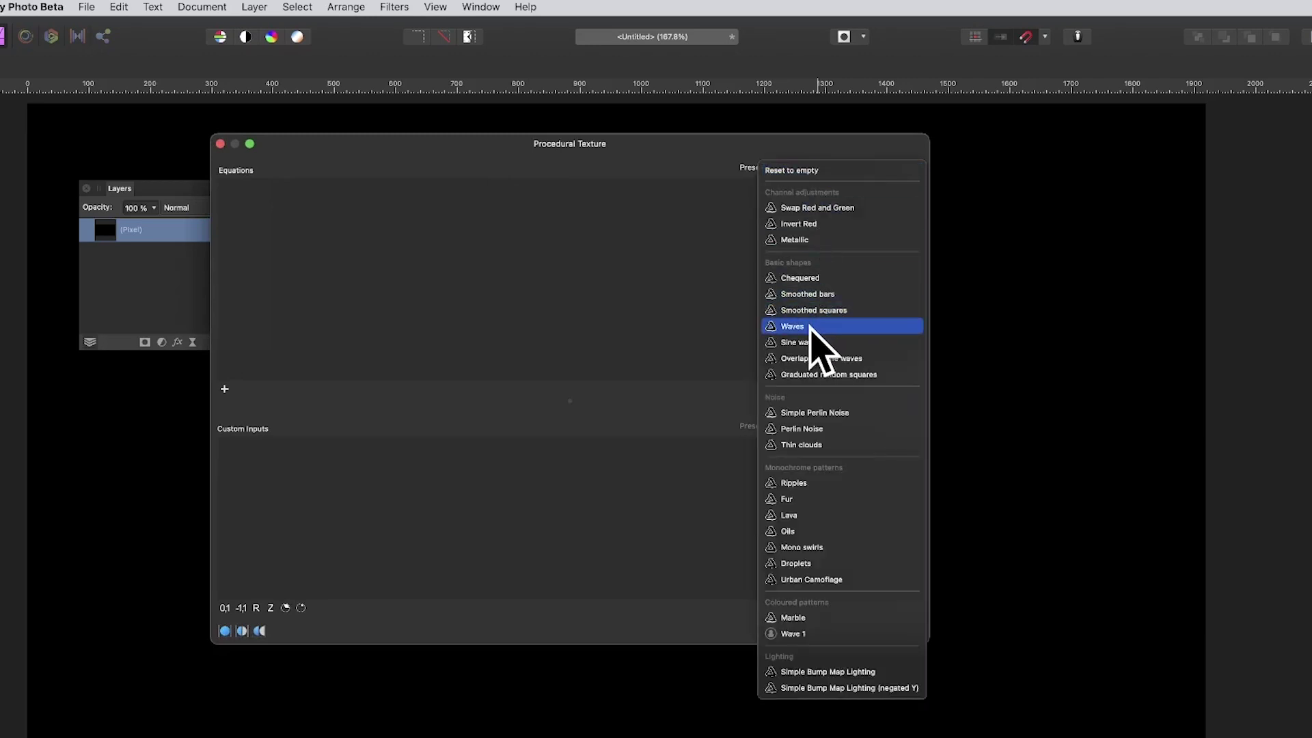
click(809, 328)
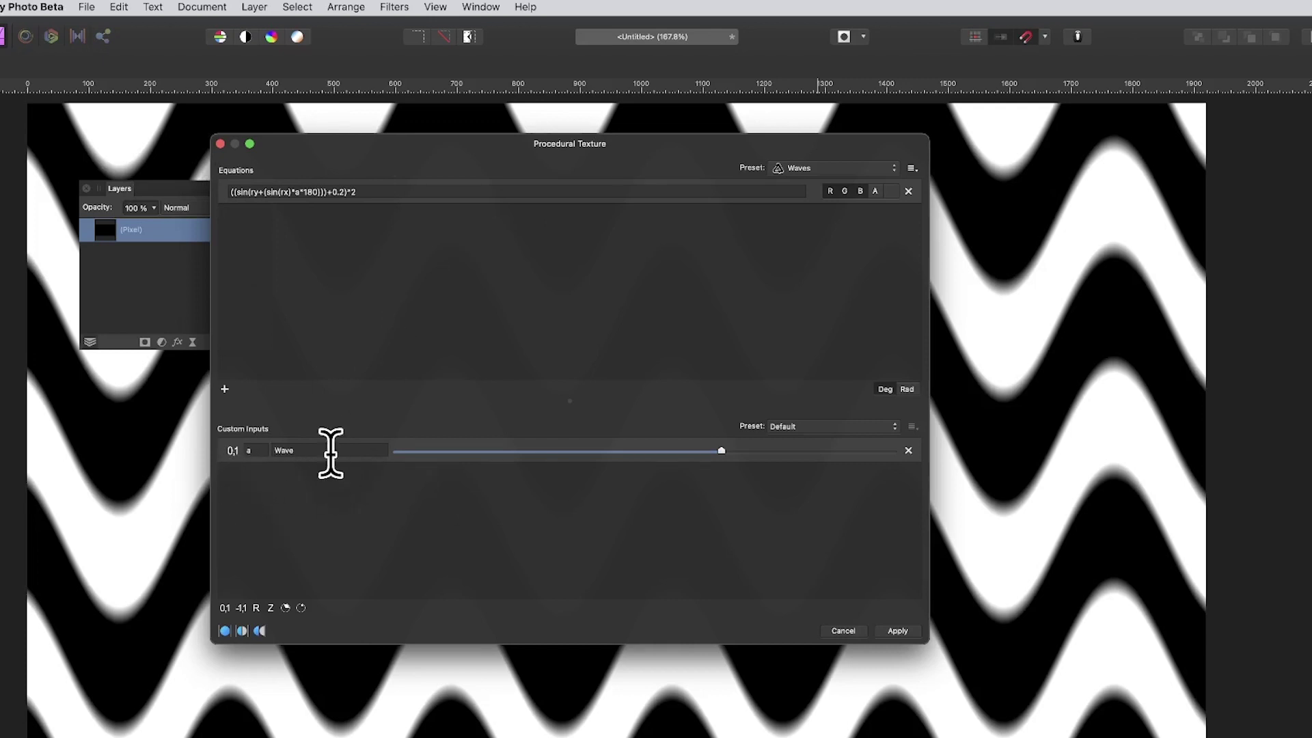
double_click(257, 450)
- Add six real-number custom inputs, b through g, and make the dialog tall enough to show them all
click(257, 607)
click(256, 607)
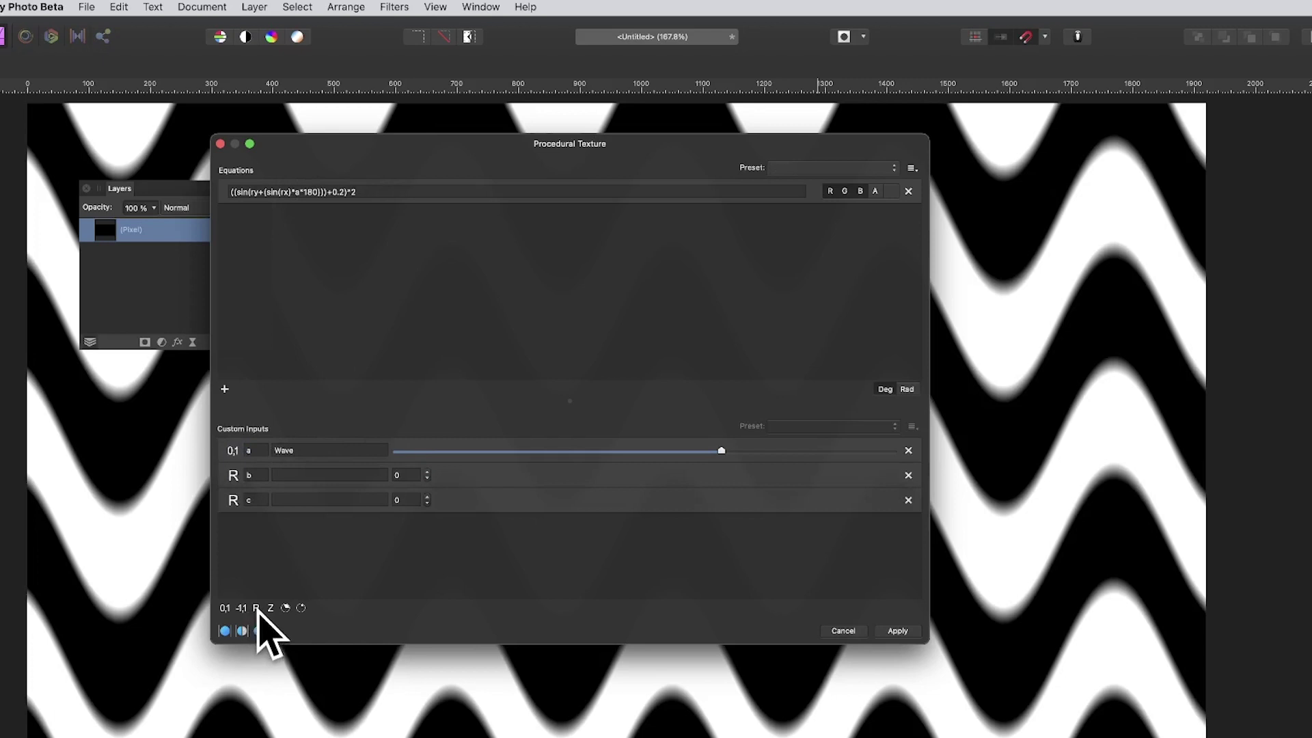
click(256, 607)
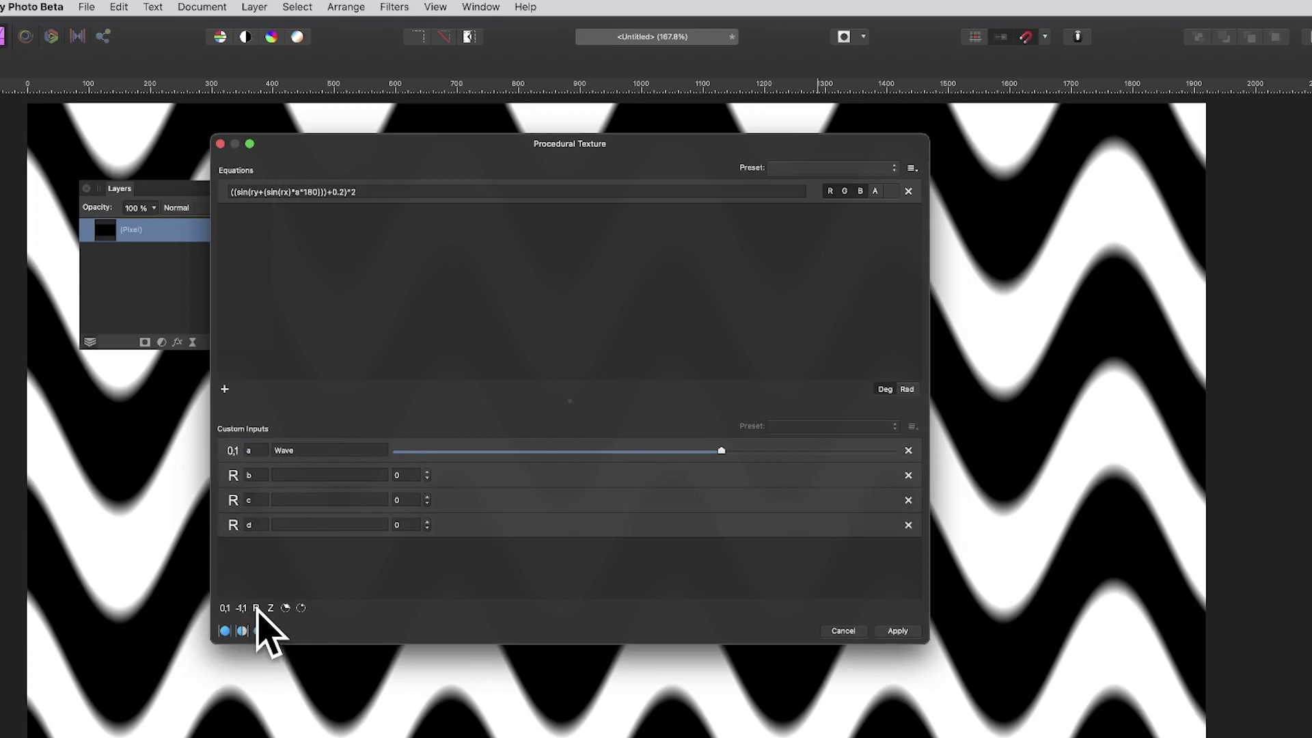
click(256, 607)
click(256, 607)
click(256, 607)
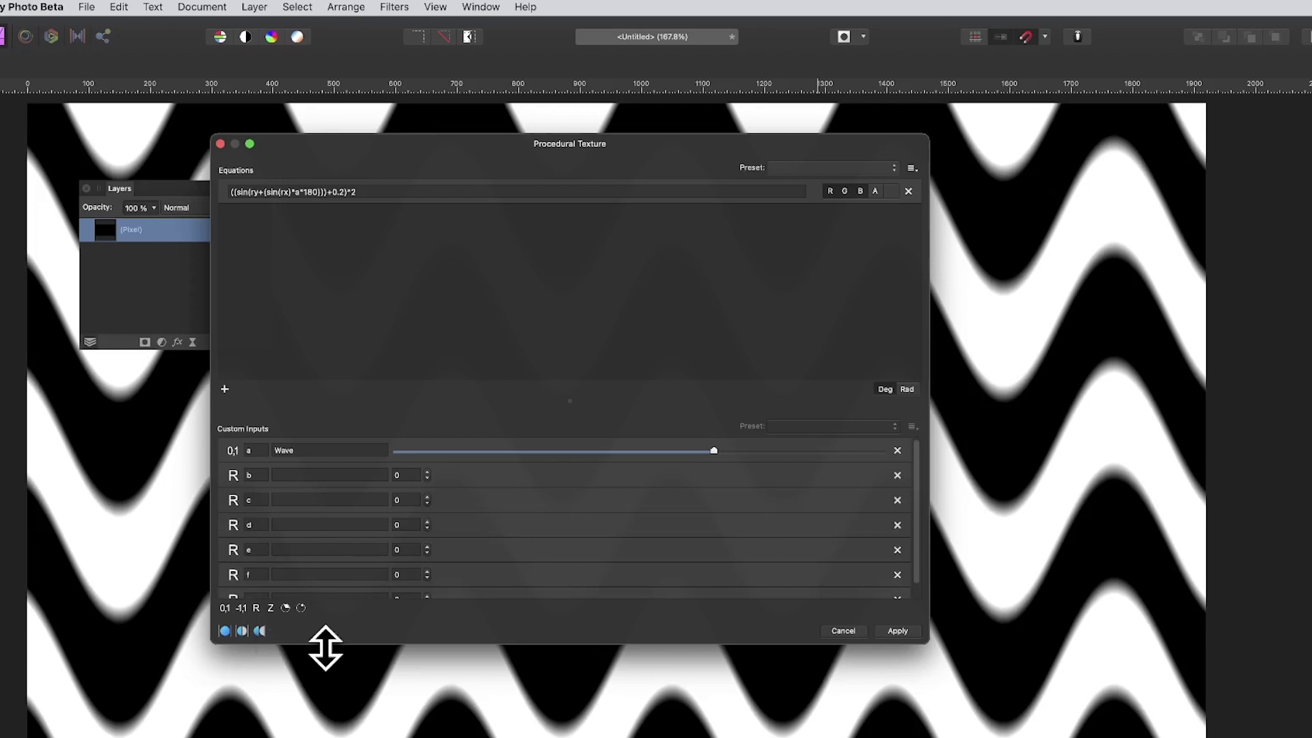
drag(322, 650, 328, 693)
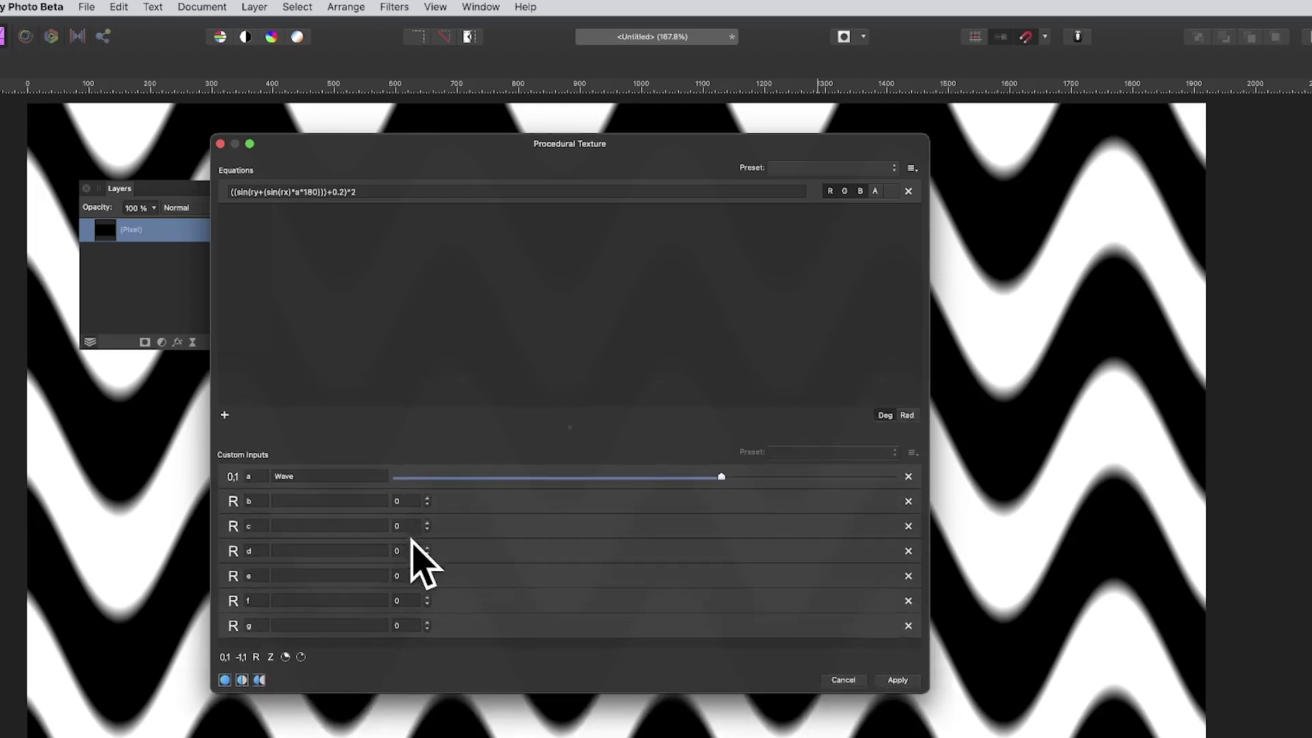
- Set custom inputs b, d and f to 10, and c, e and g to 4
click(404, 500)
text(10)
click(407, 525)
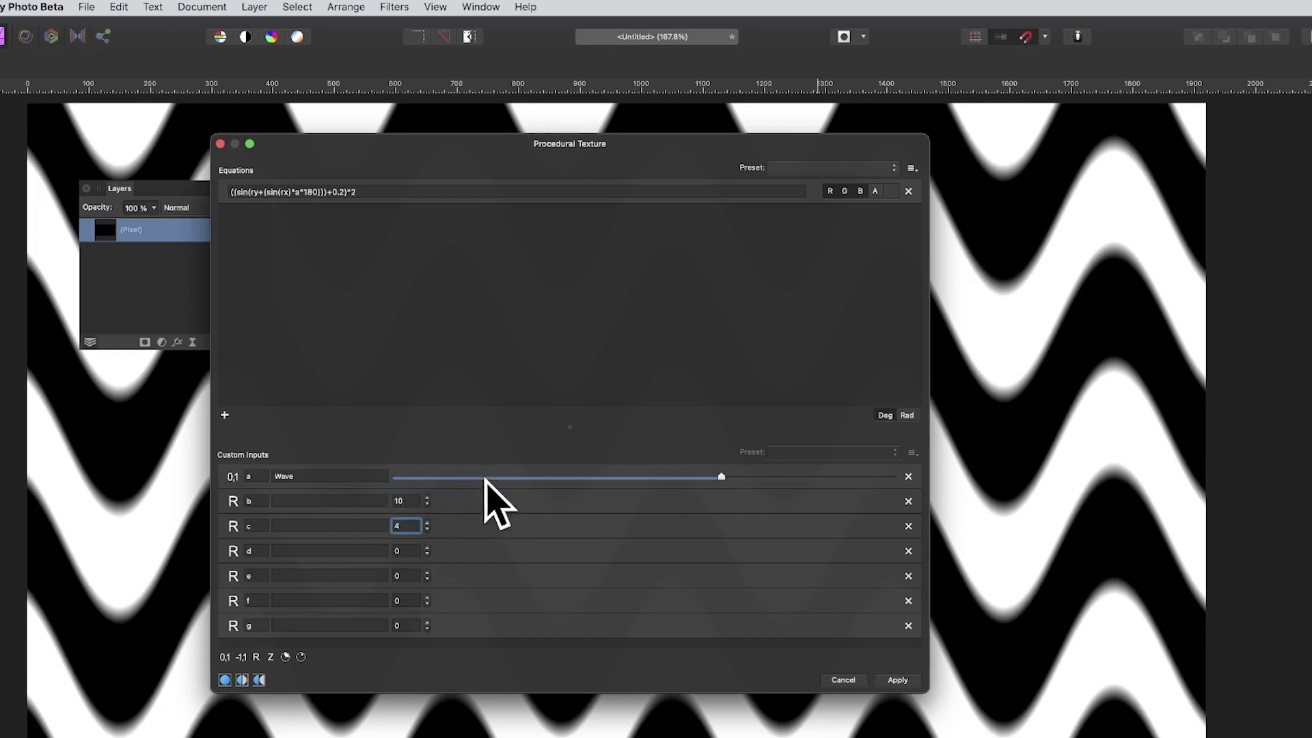
text(4)
key(Tab)
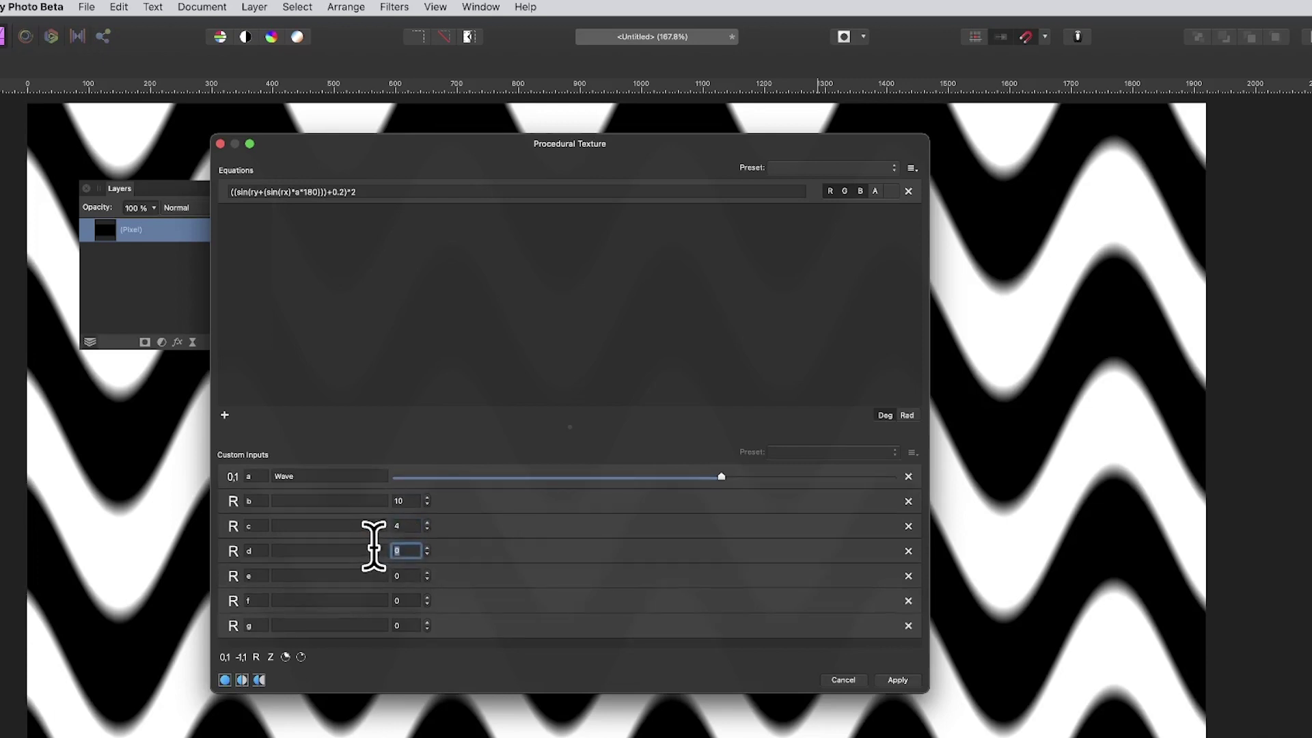
click(404, 575)
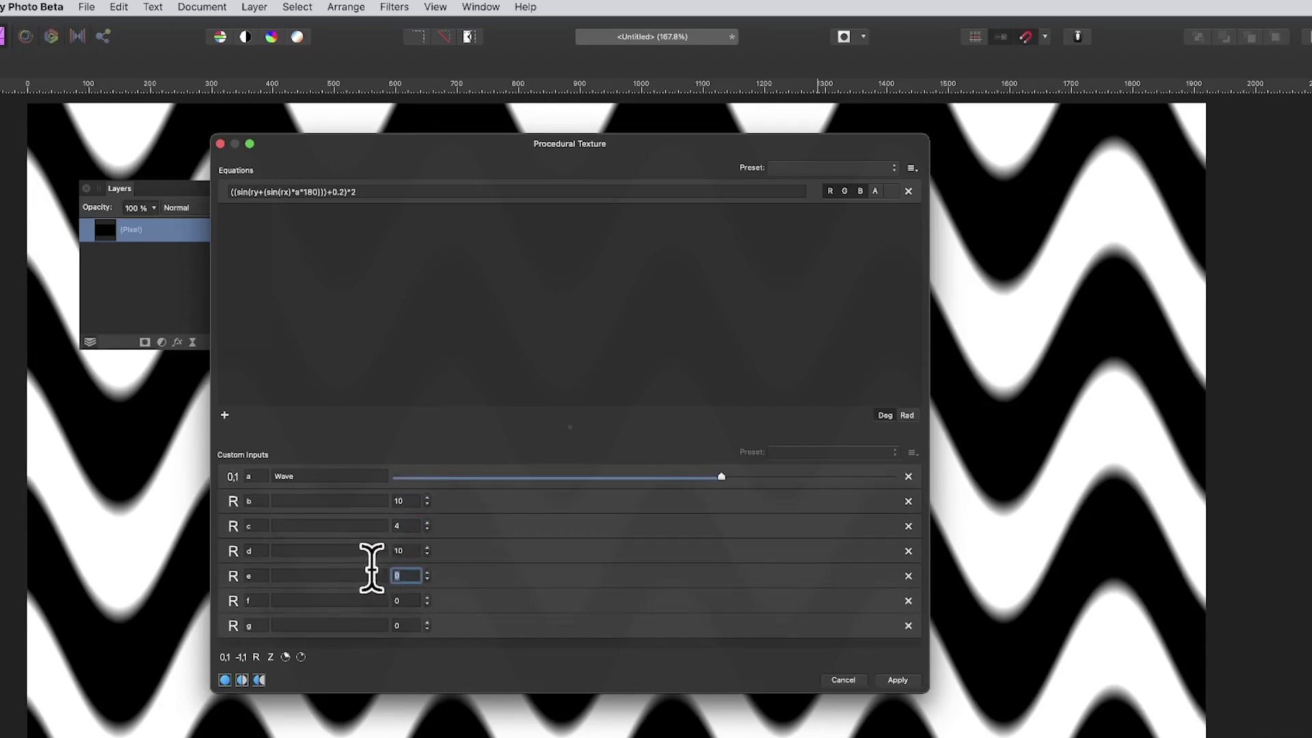
text(4)
click(408, 601)
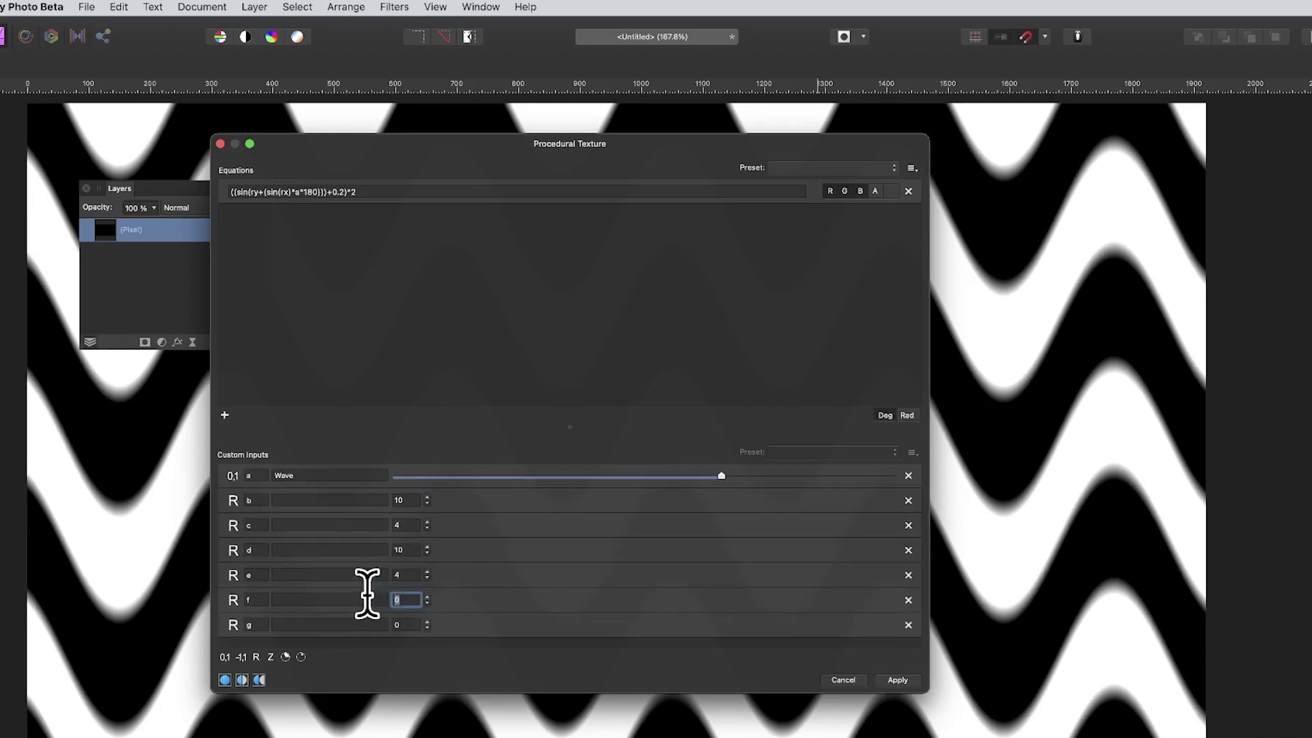
text(1)
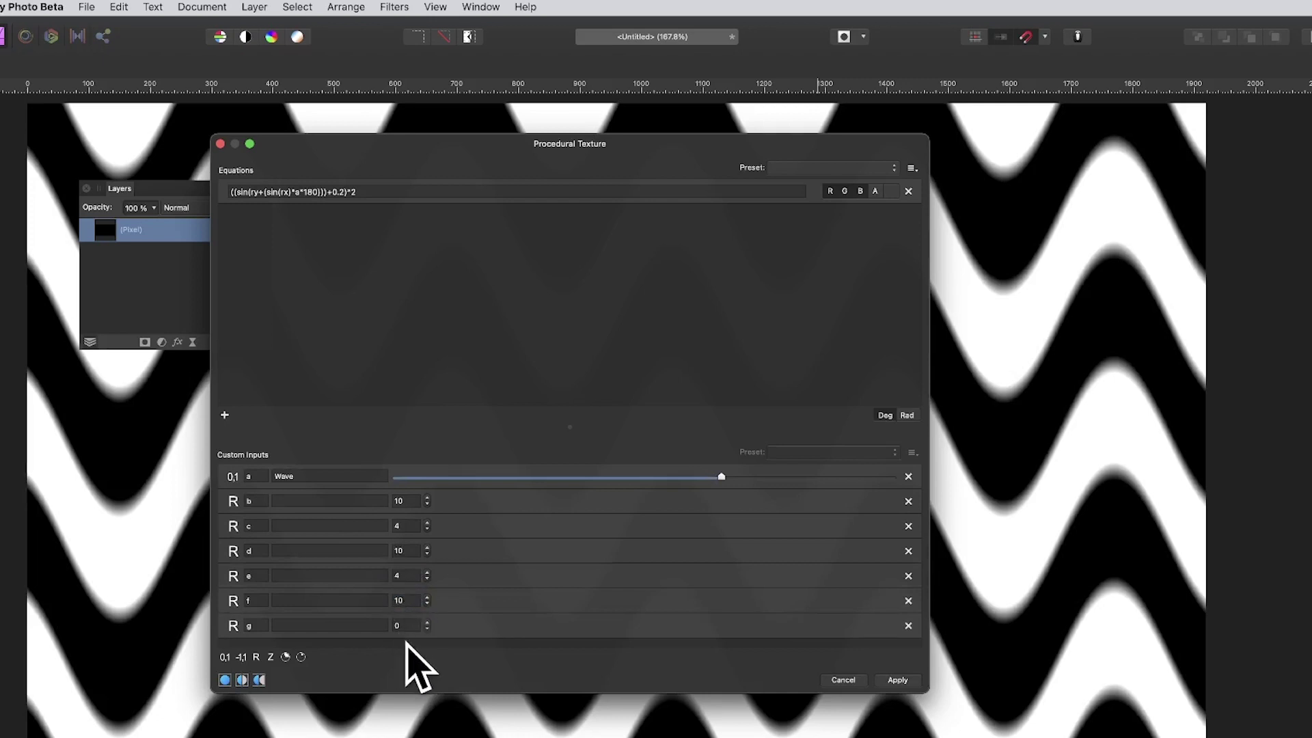
click(404, 624)
key(Return)
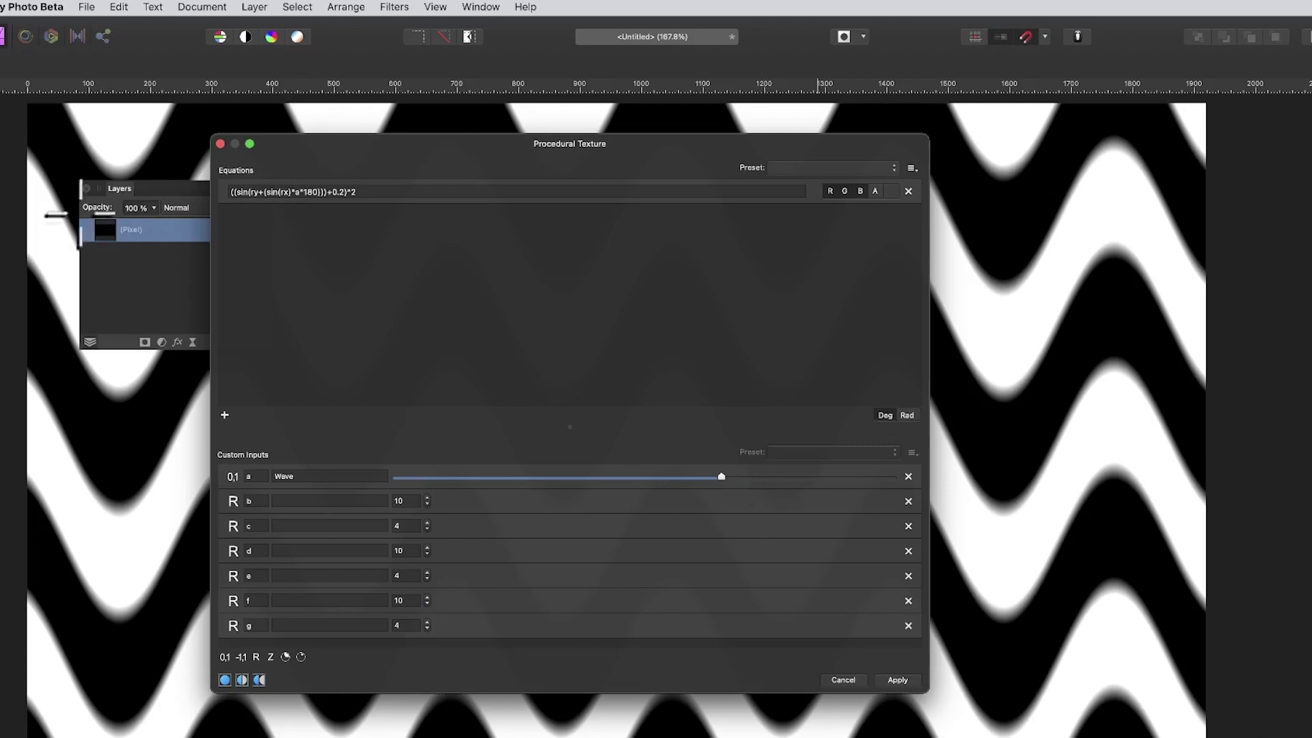
- Multiply ry by b and rx by c in the equation, making it ((sin(b*ry+(sin(c*rx)*a*180)))+0.2)*2
click(381, 192)
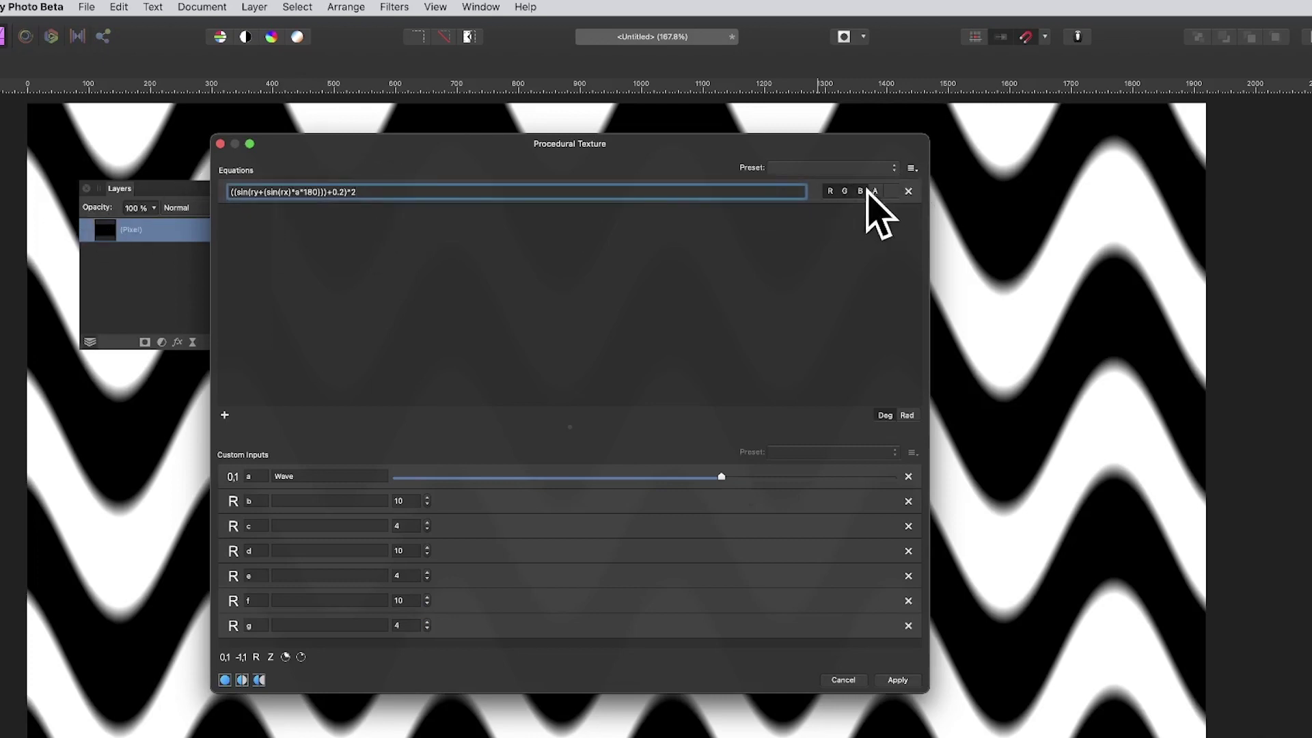
drag(381, 191, 219, 172)
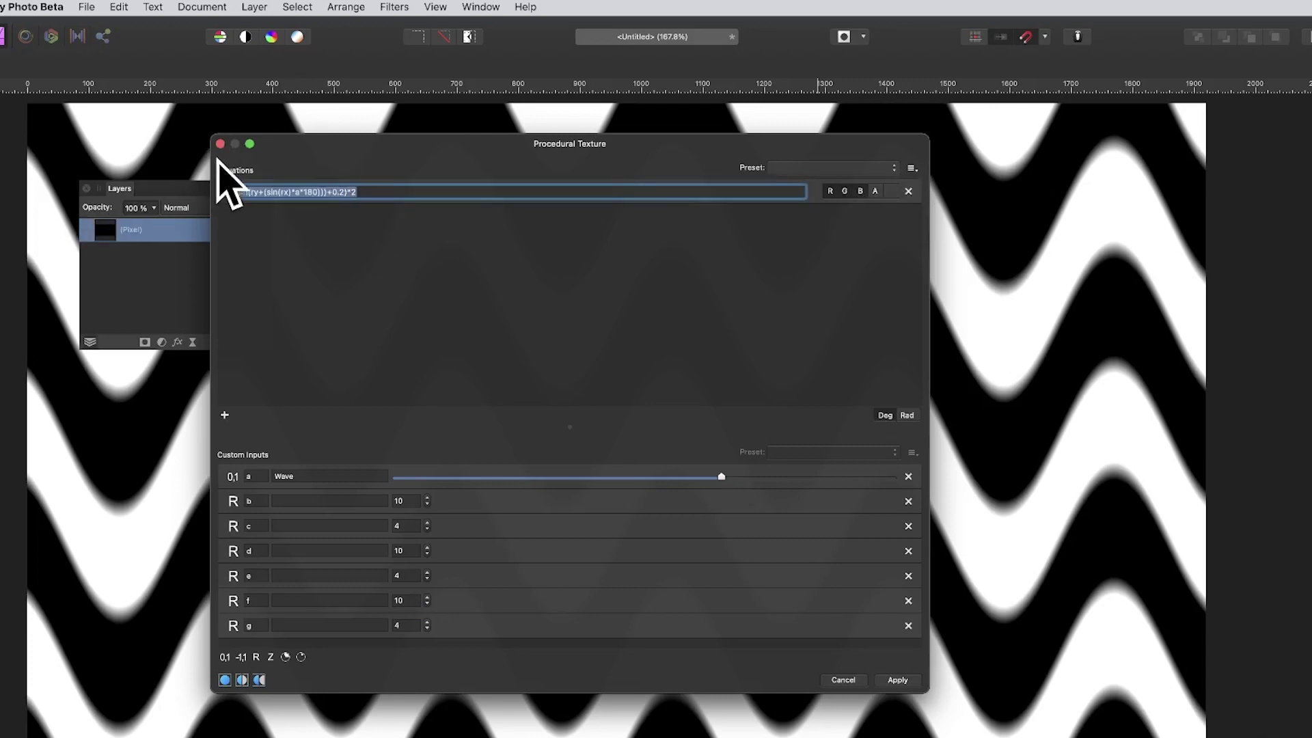
click(263, 192)
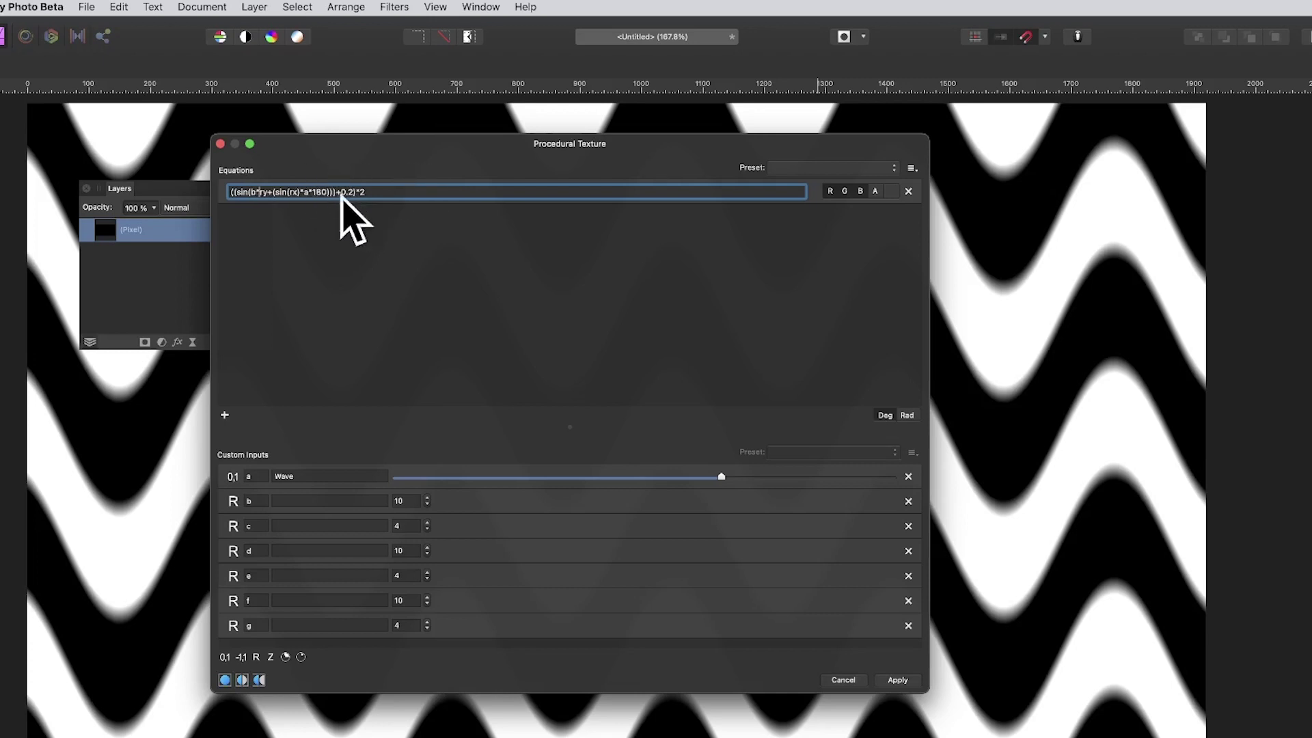
click(274, 192)
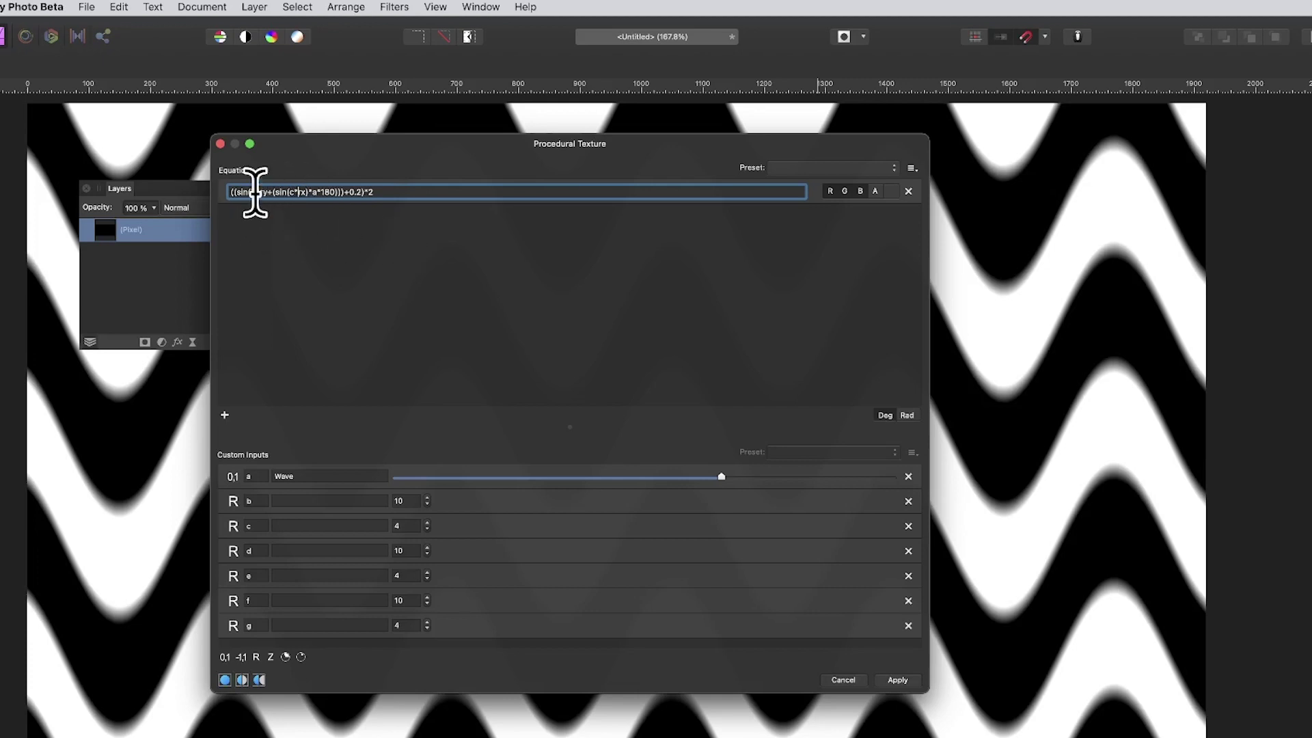
key(Return)
- Swap rx and ry so the equation reads ((sin(b*rx+(sin(c*ry)*a*180)))+0.2)*2
click(539, 278)
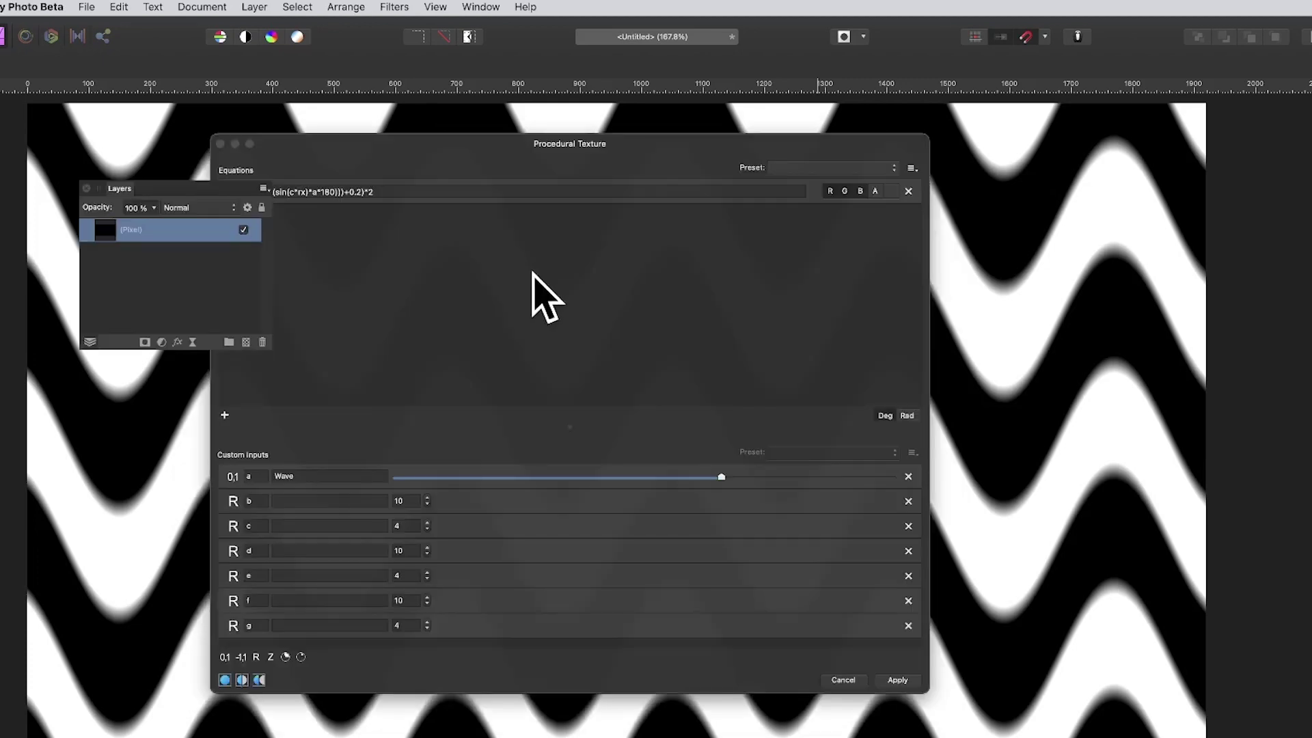
click(290, 142)
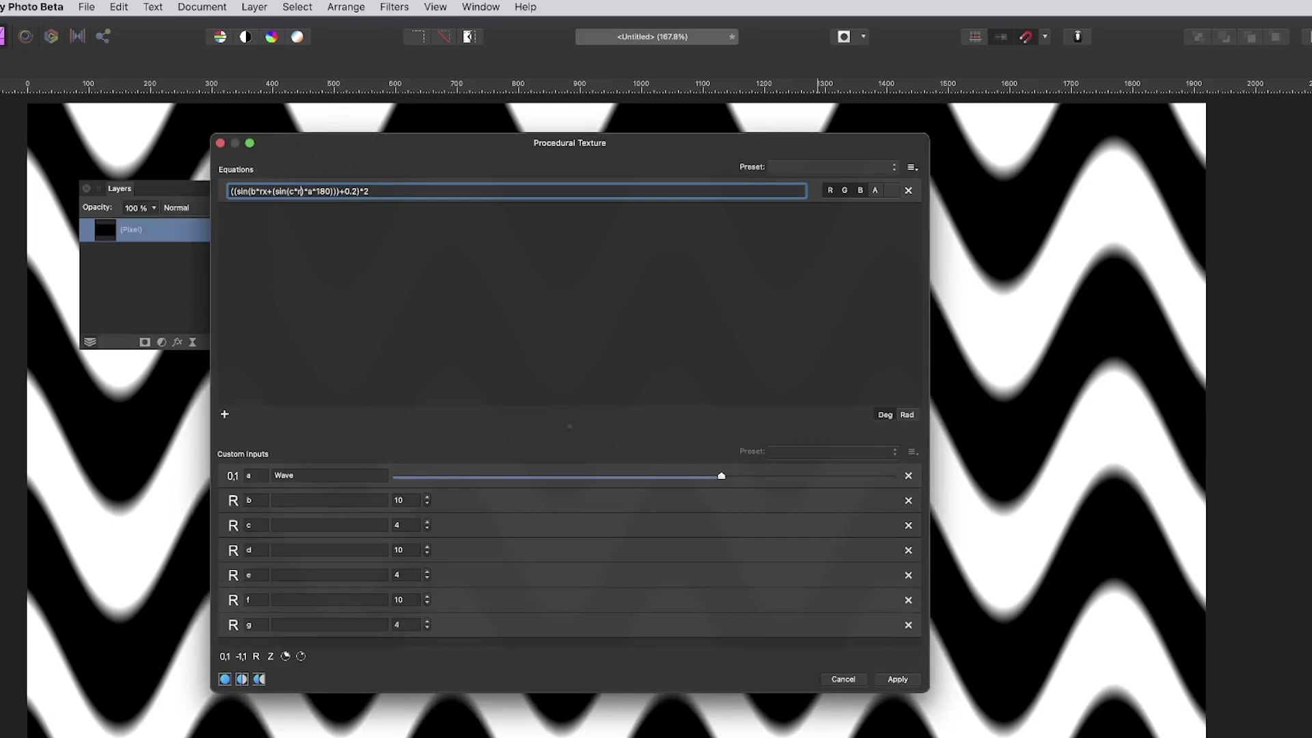
key(Return)
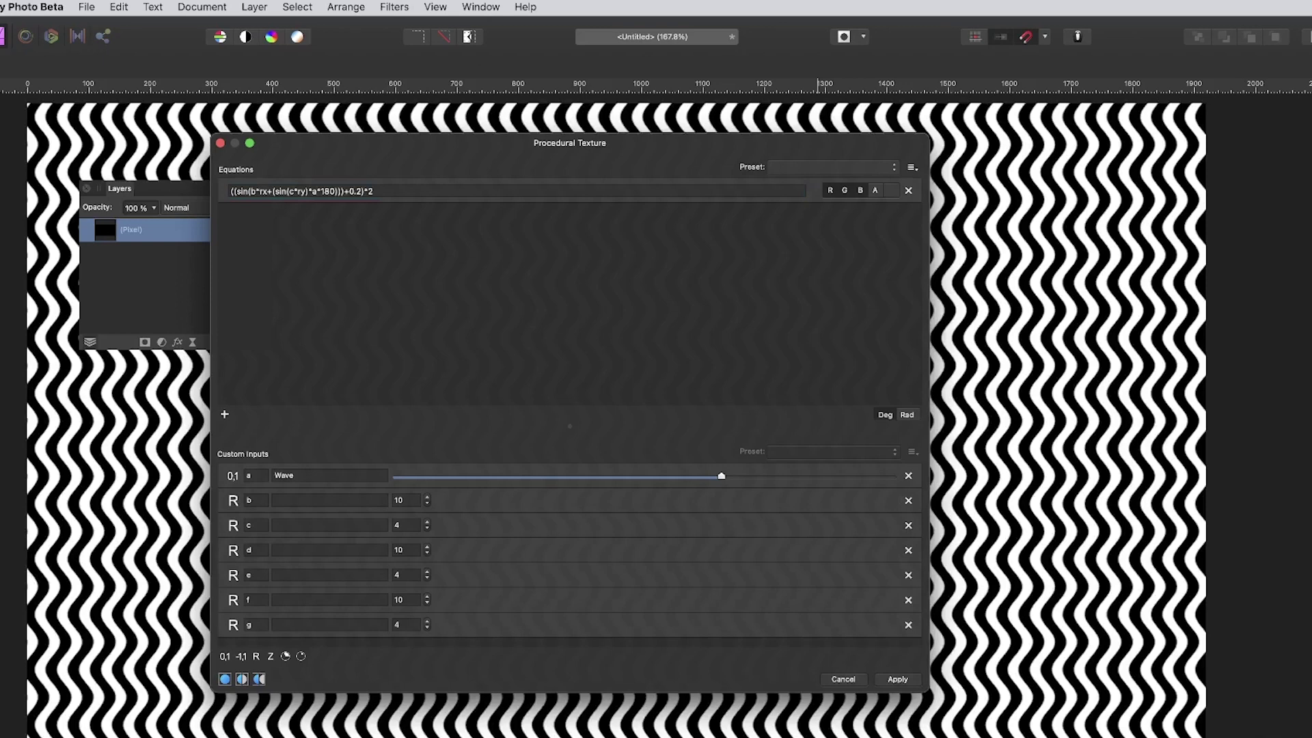
- Try 380 as the multiplier following a in the wave equation
click(324, 192)
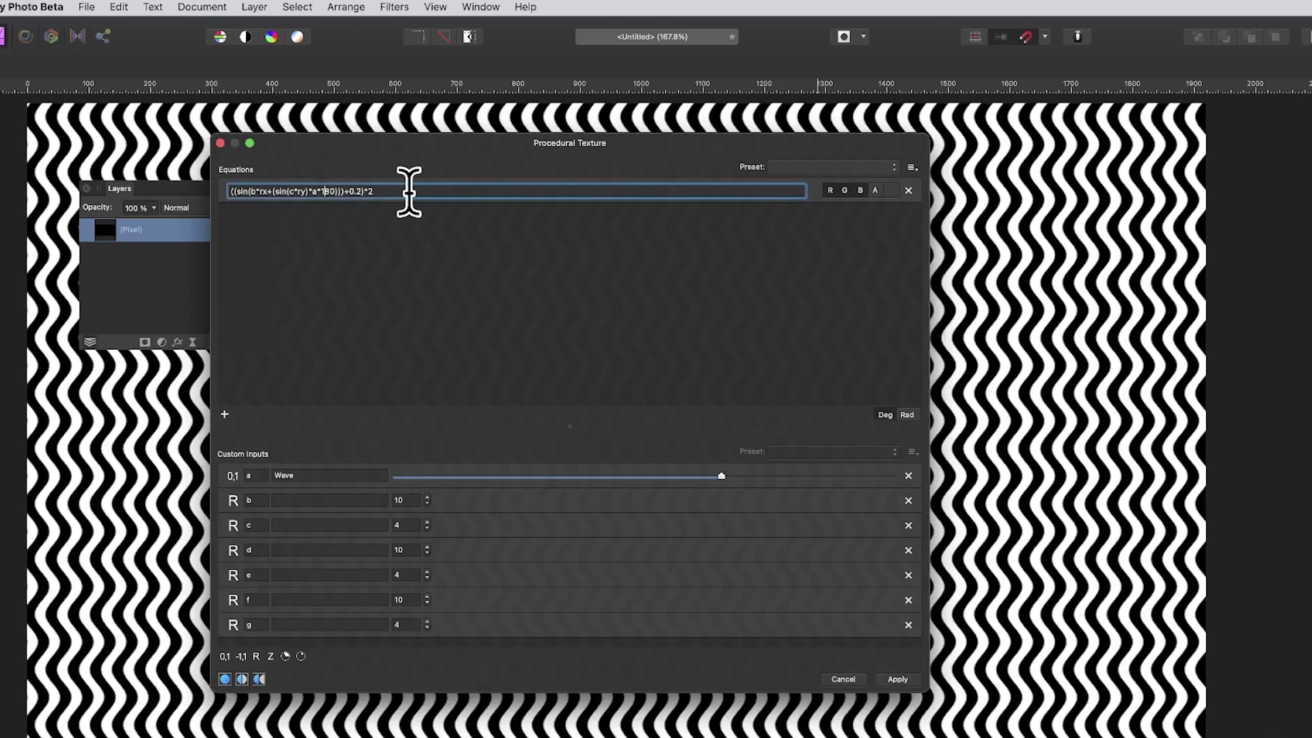
key(BackSpace)
text(3)
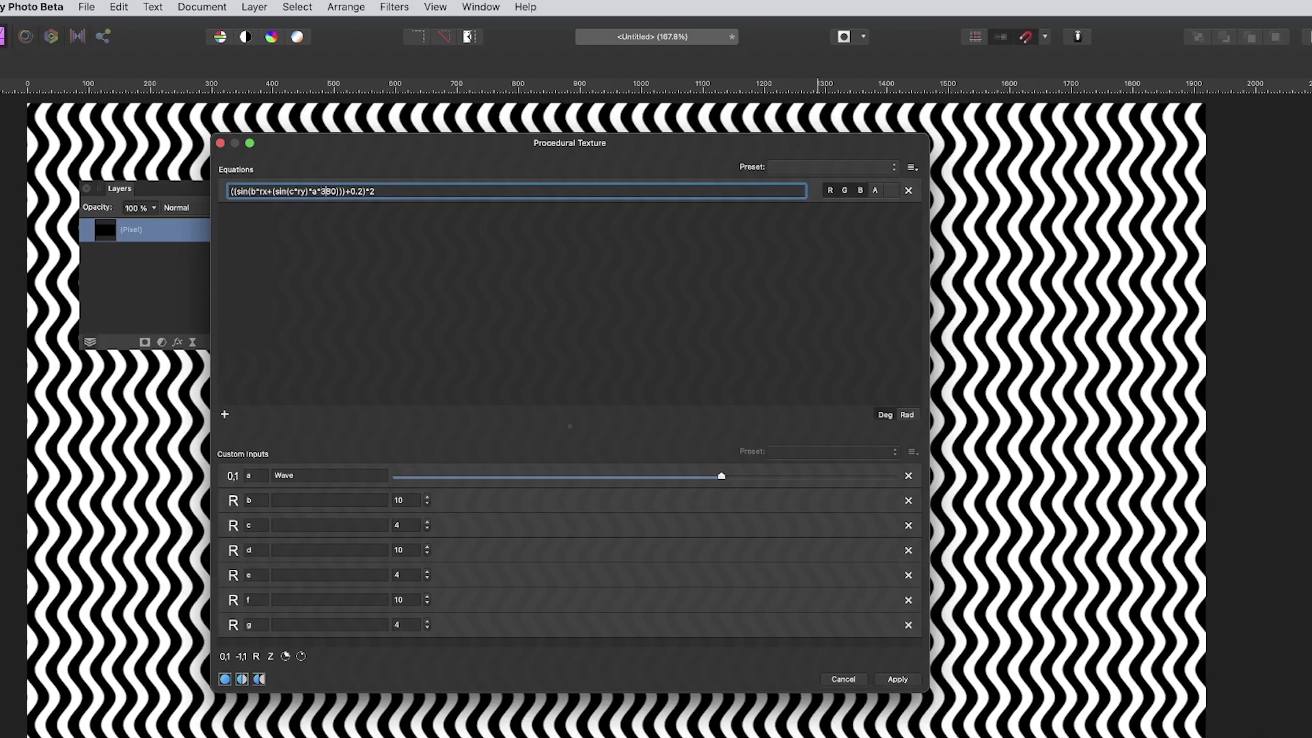
key(Return)
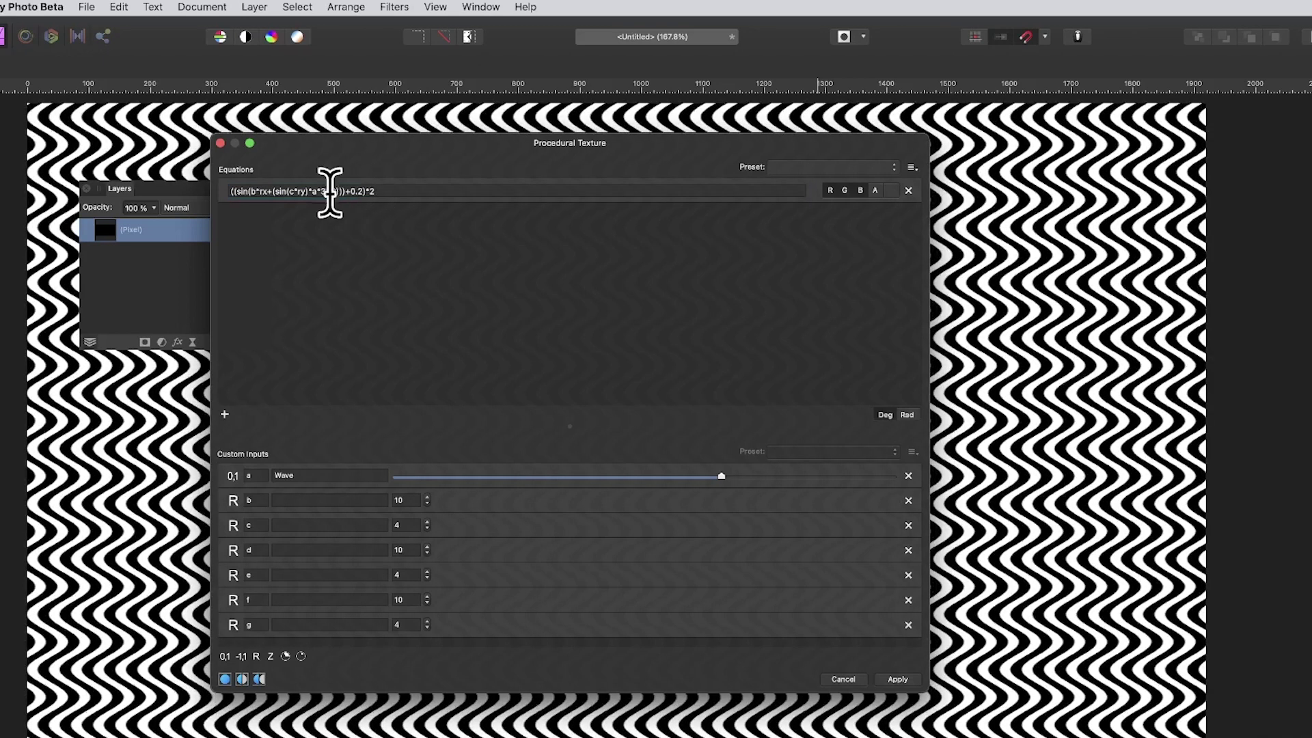
- Set the multiplier following a in the wave equation to 580
click(327, 191)
key(BackSpace)
text(5)
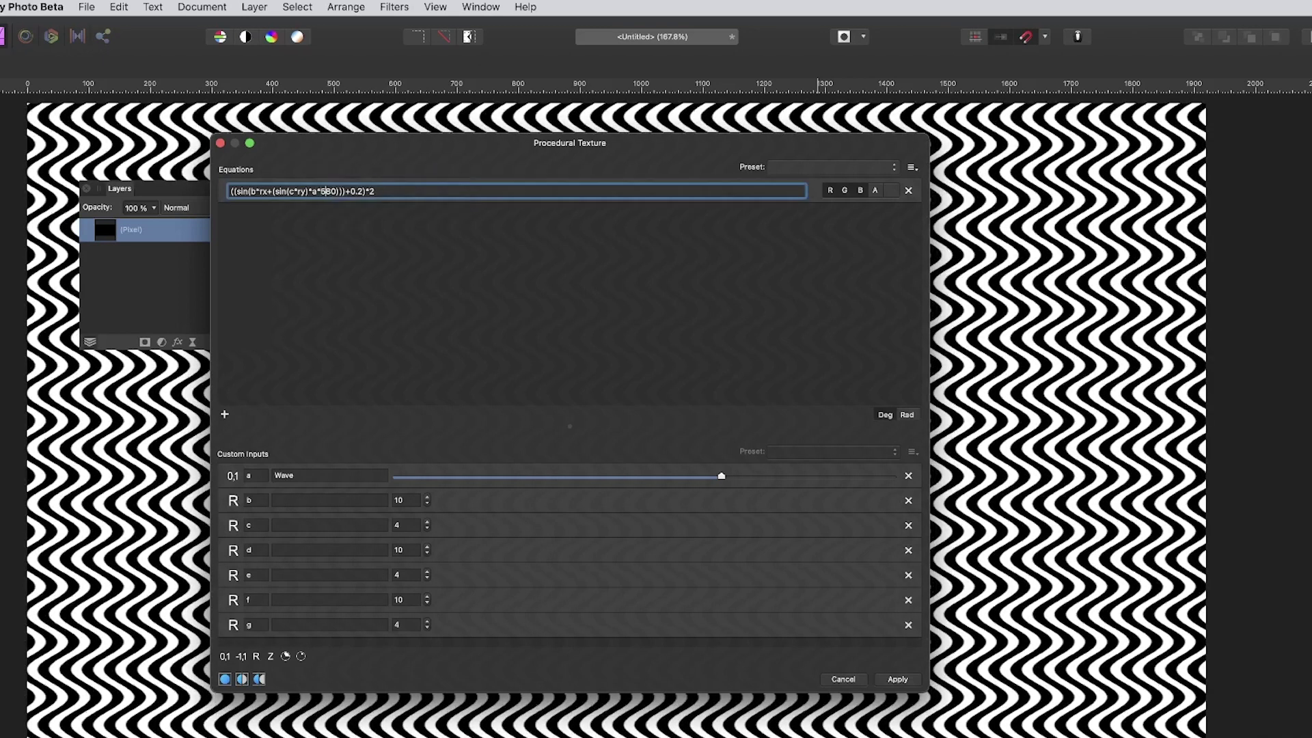
key(Return)
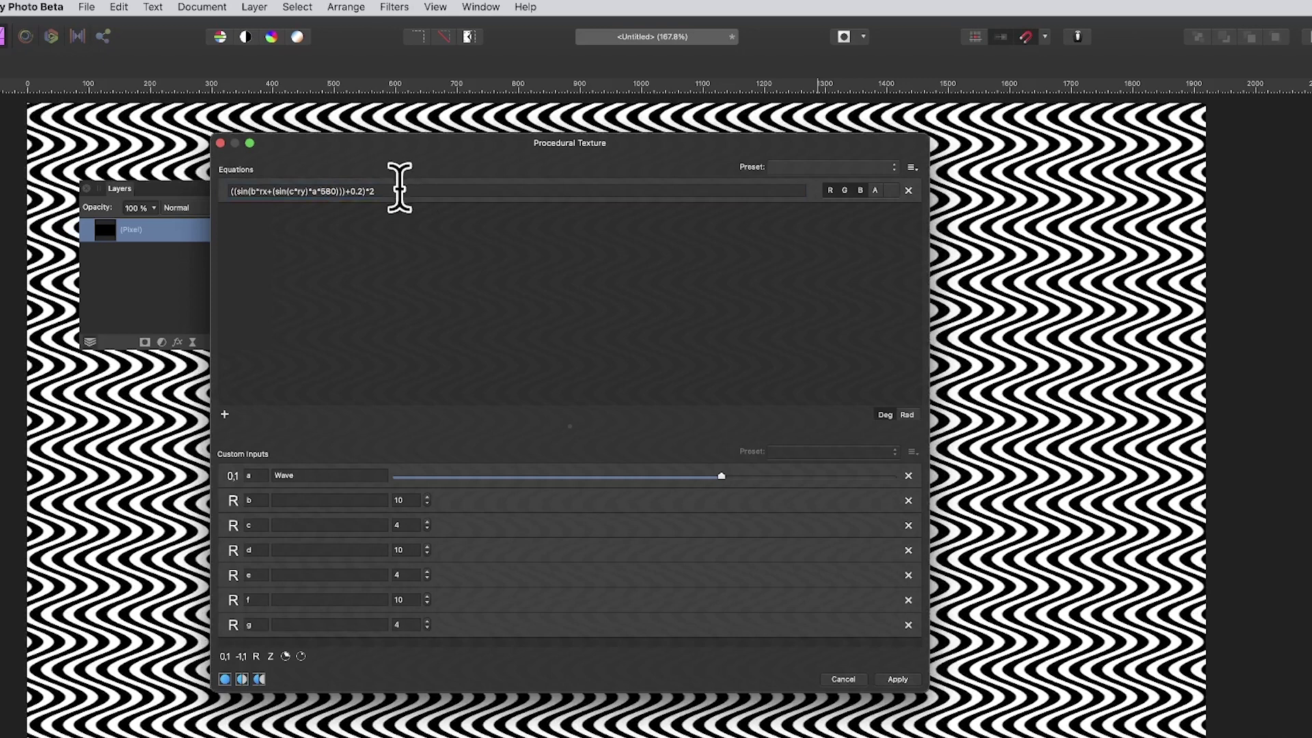
- Copy the full wave equation and add two more equation rows to the procedural texture
drag(399, 190, 162, 159)
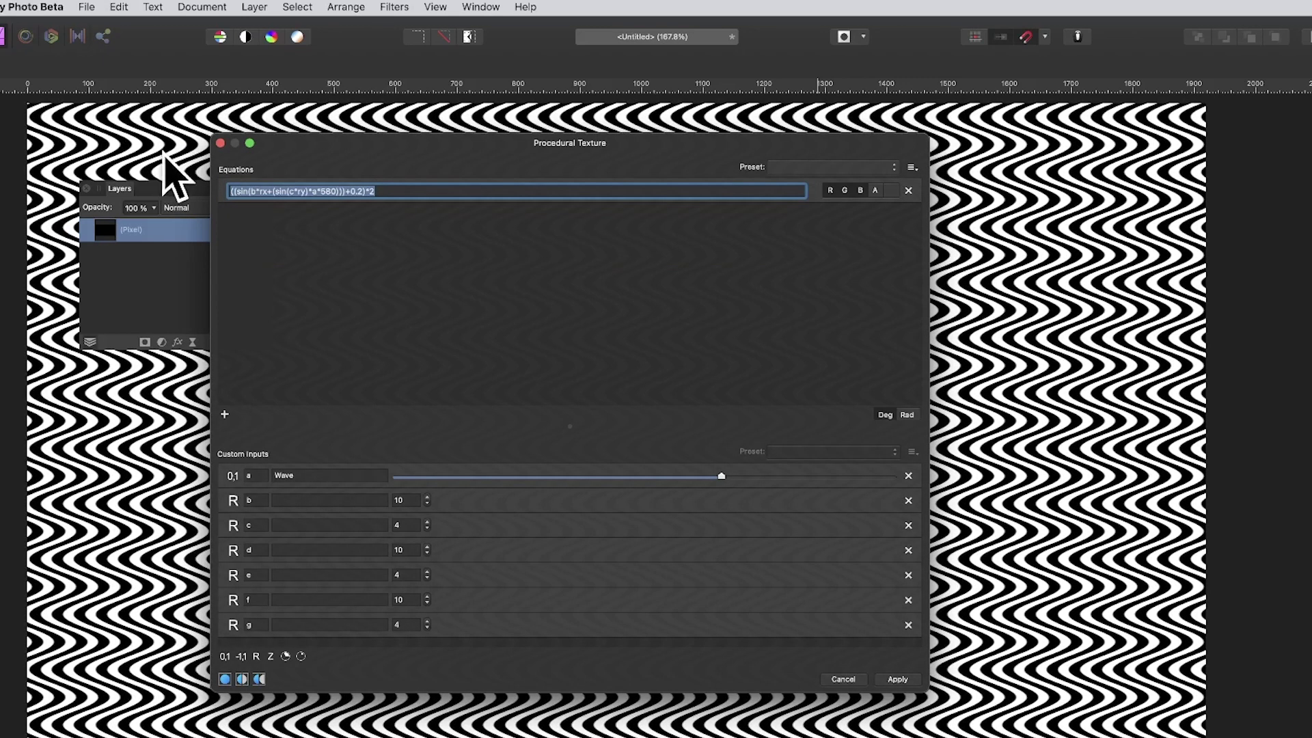
click(118, 7)
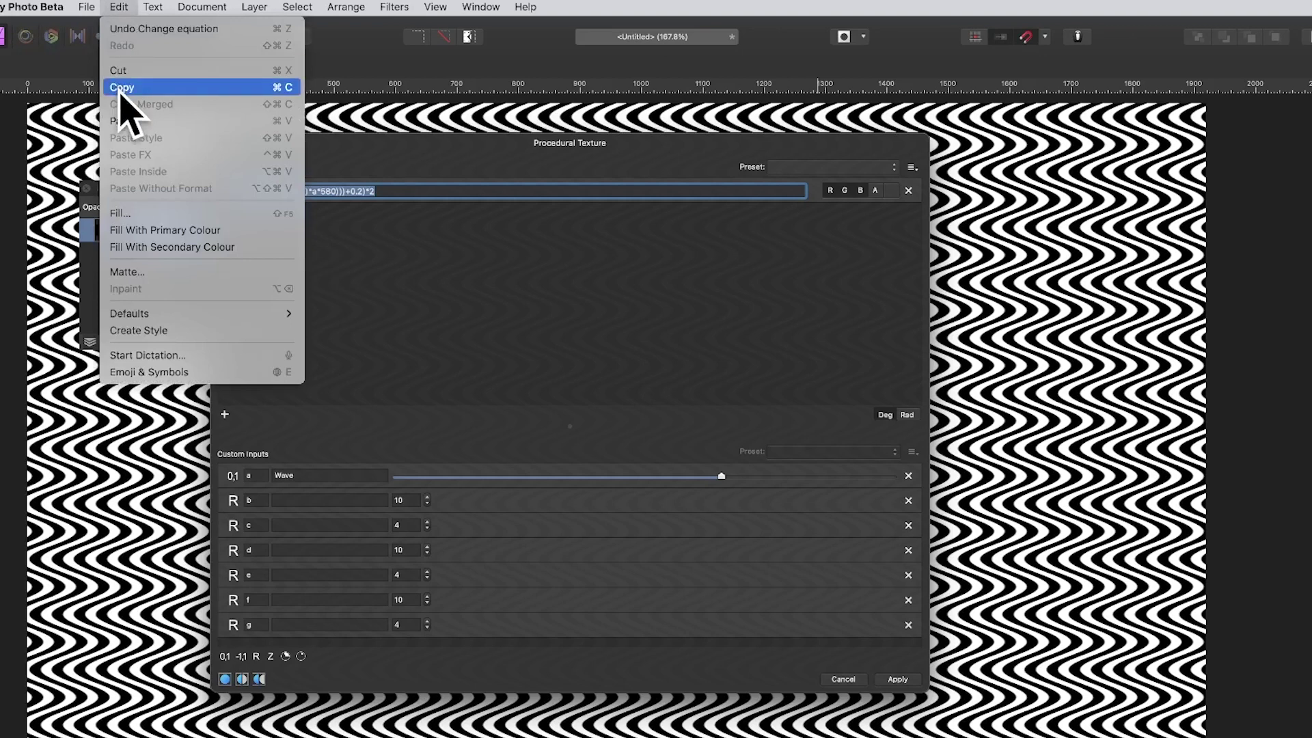
click(122, 87)
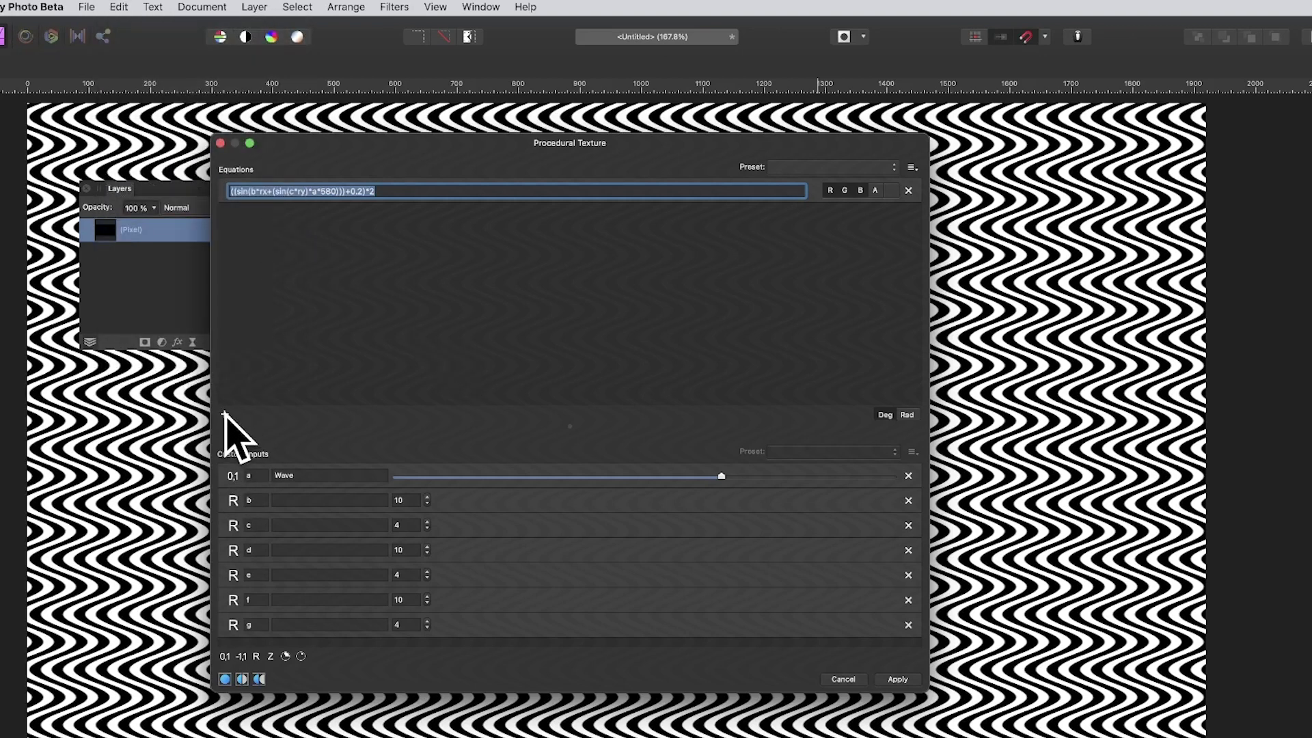
click(225, 415)
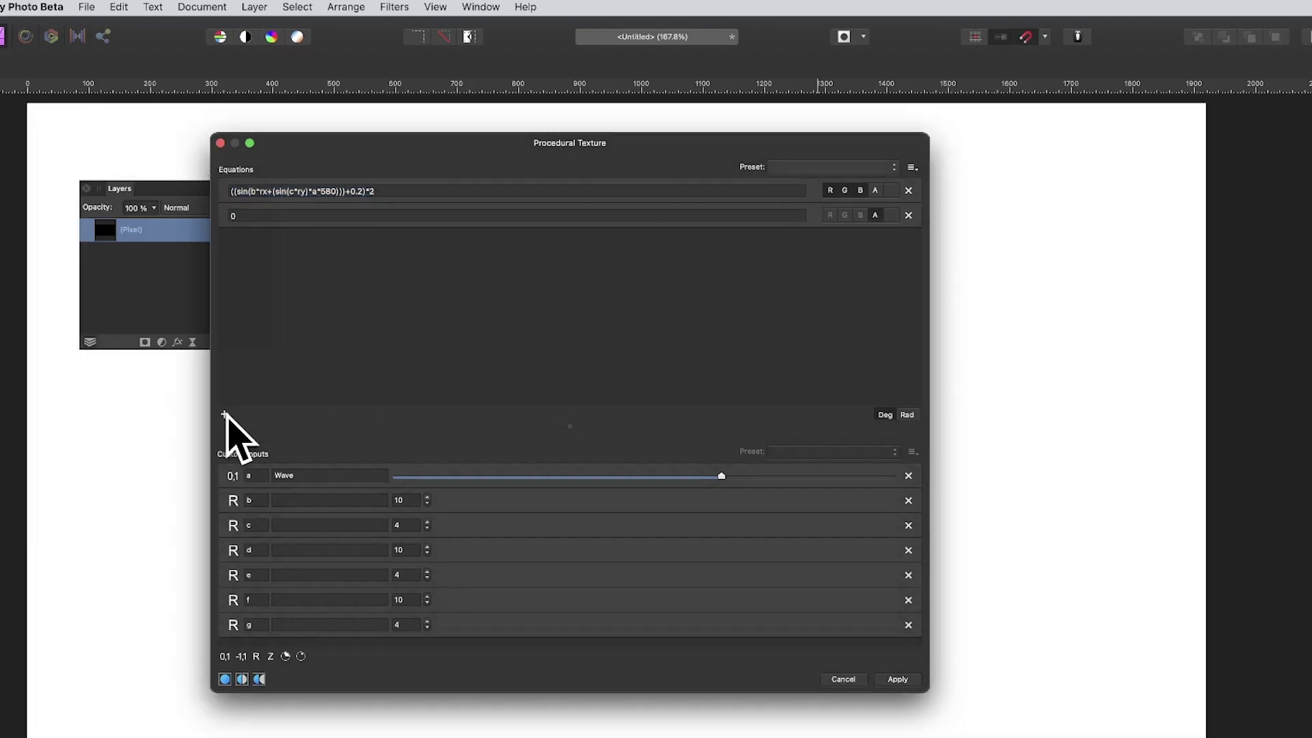
click(225, 415)
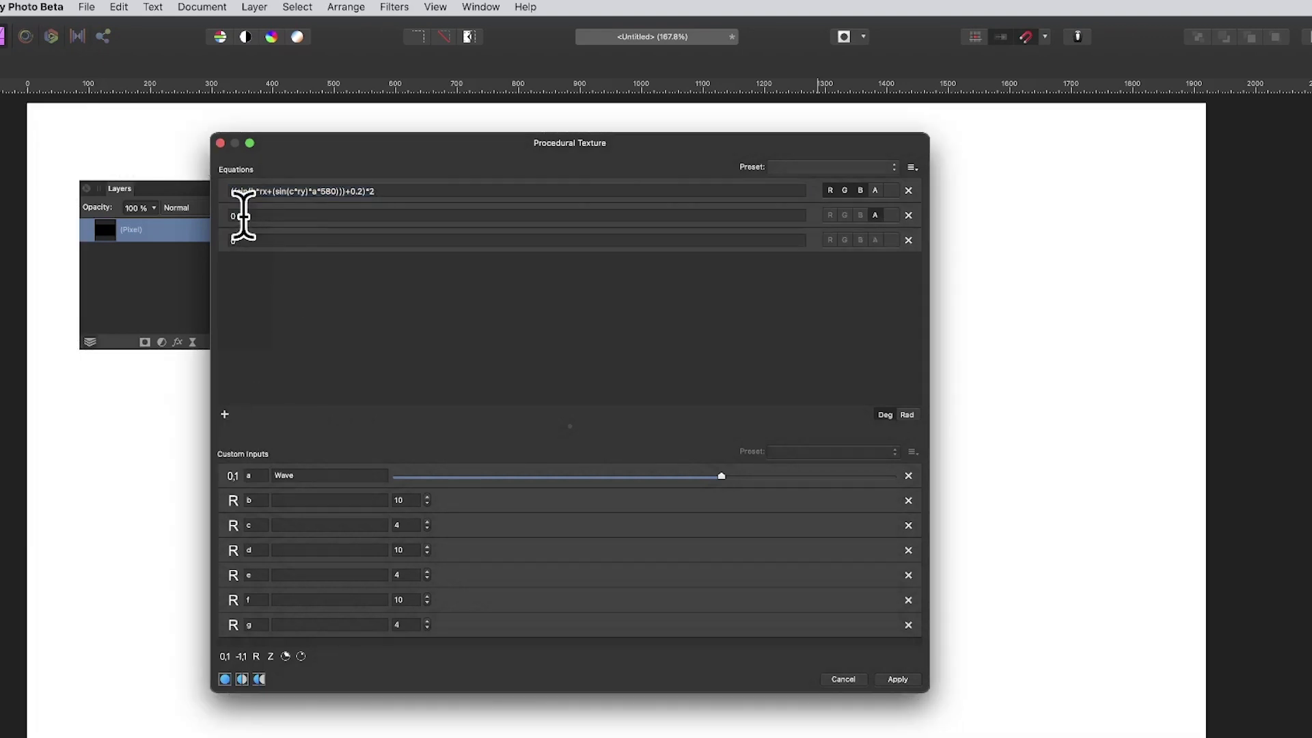
- Fill the second and third equation rows with the copied wave equation
click(238, 216)
key(super+v)
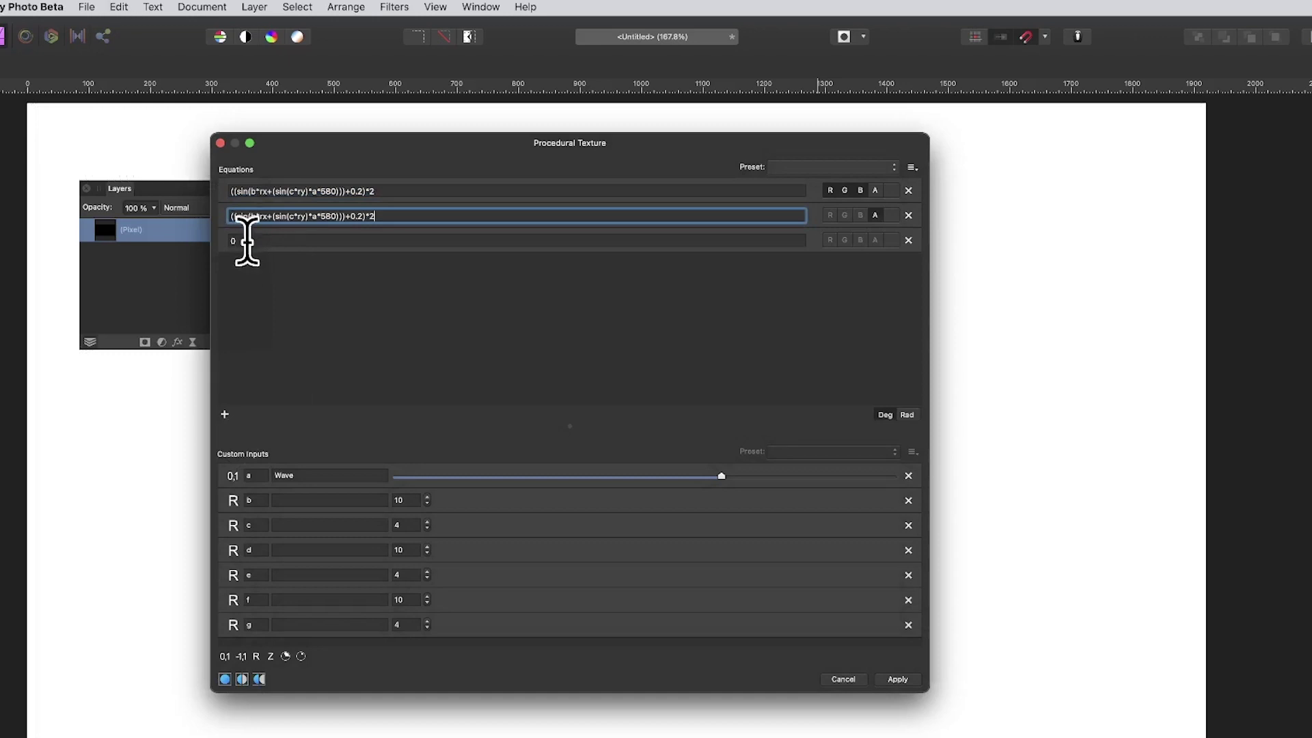
click(246, 240)
key(super+v)
key(Return)
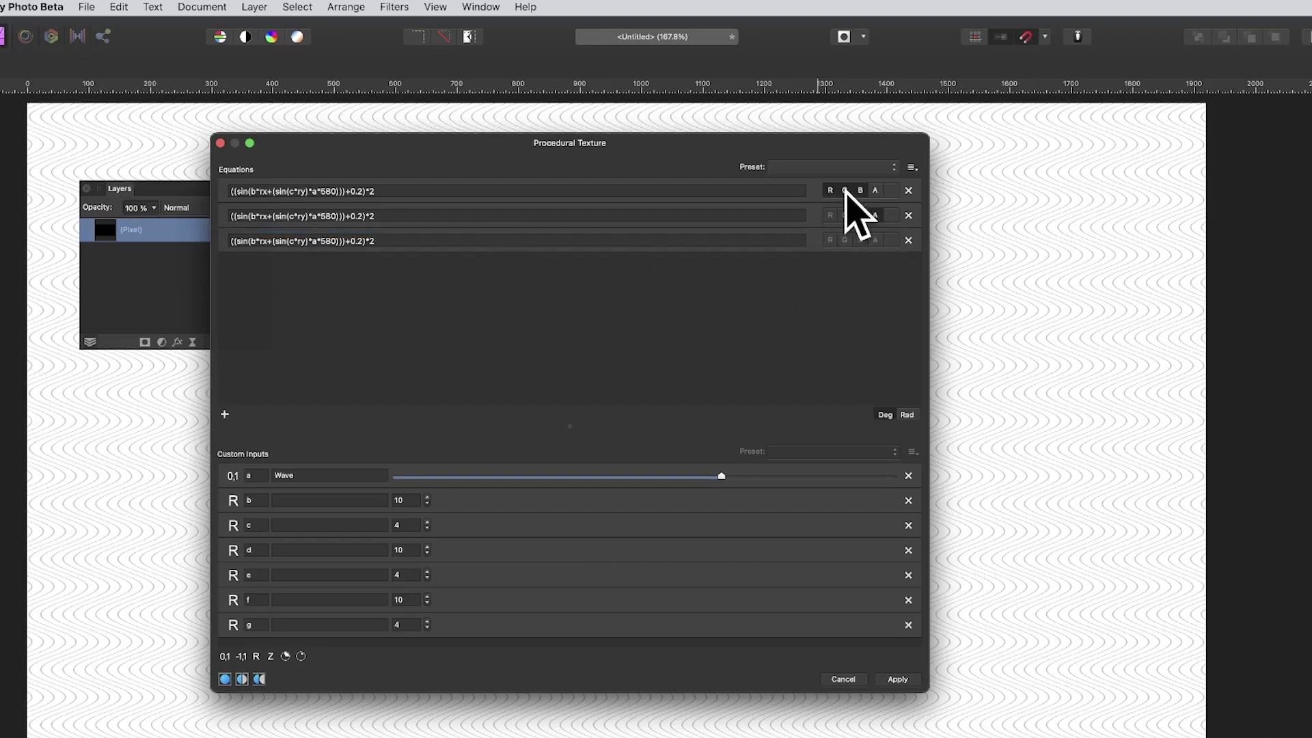
- Assign the first equation to the R channel only, the second to G only, and the third to B
click(846, 191)
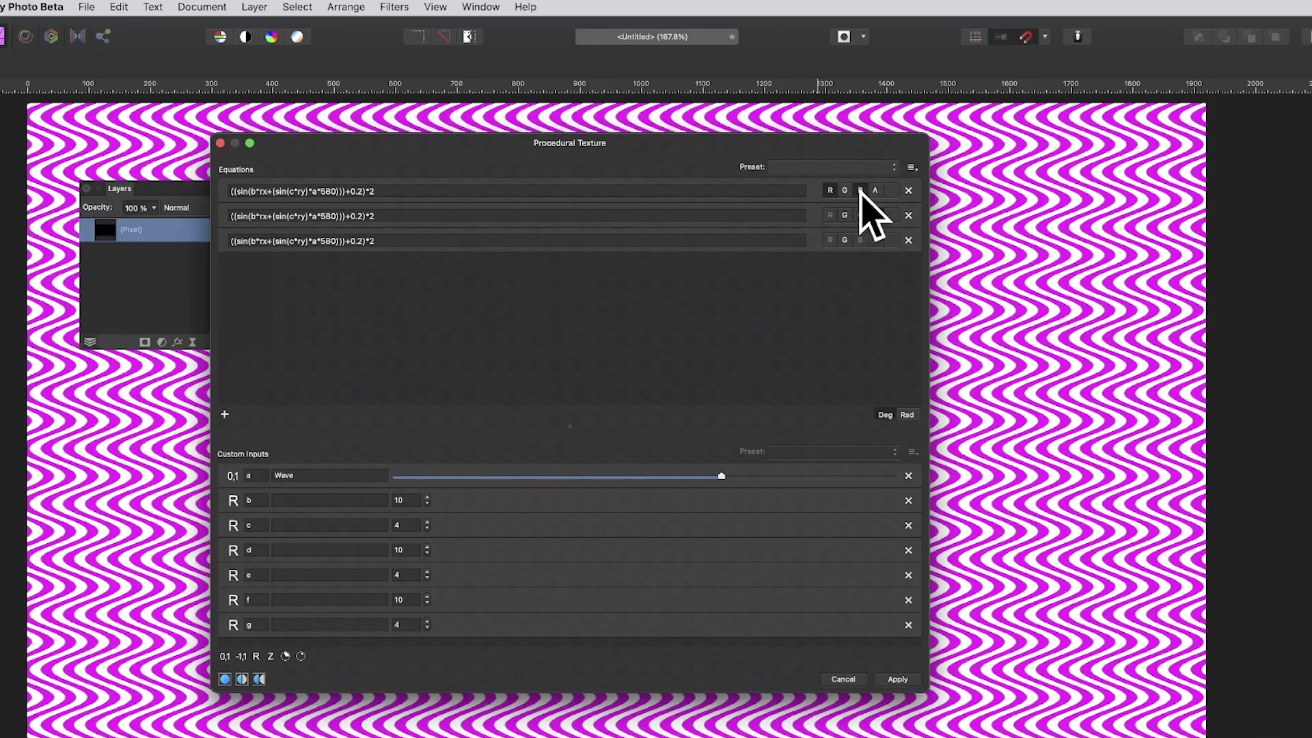
click(860, 190)
click(875, 215)
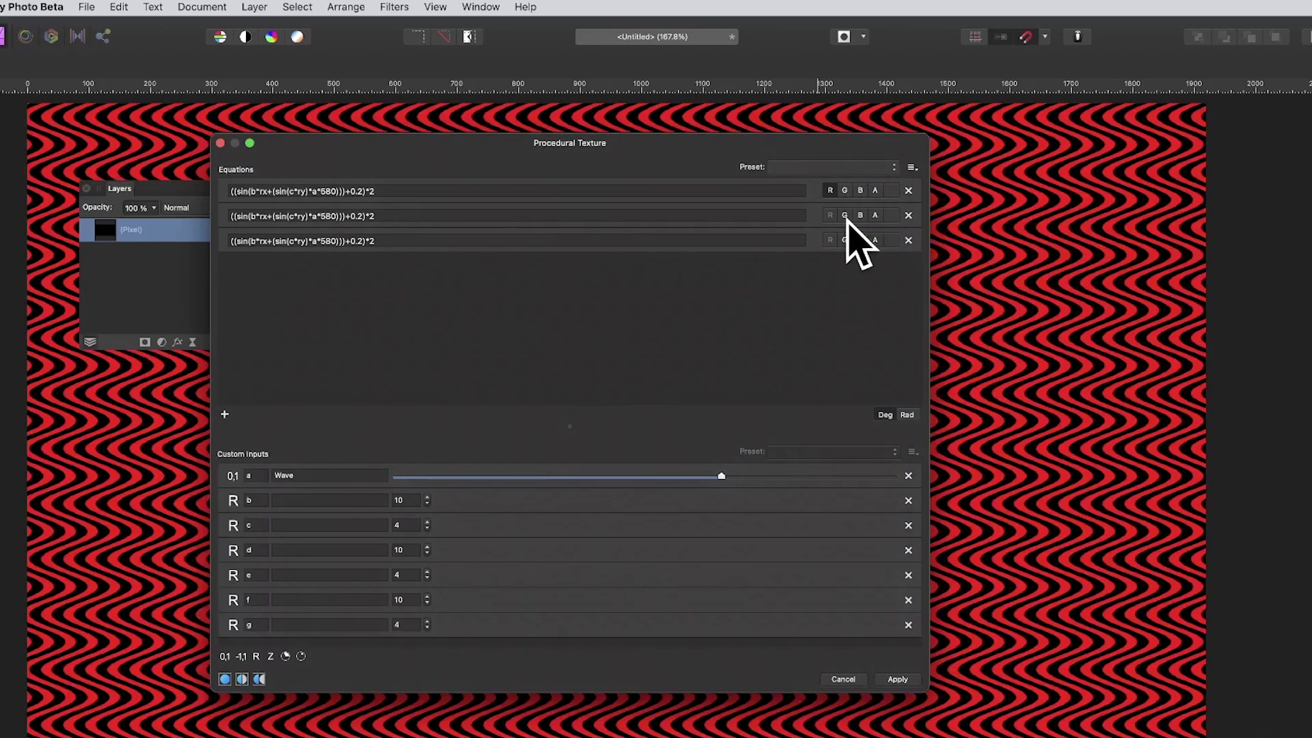
click(845, 215)
click(860, 240)
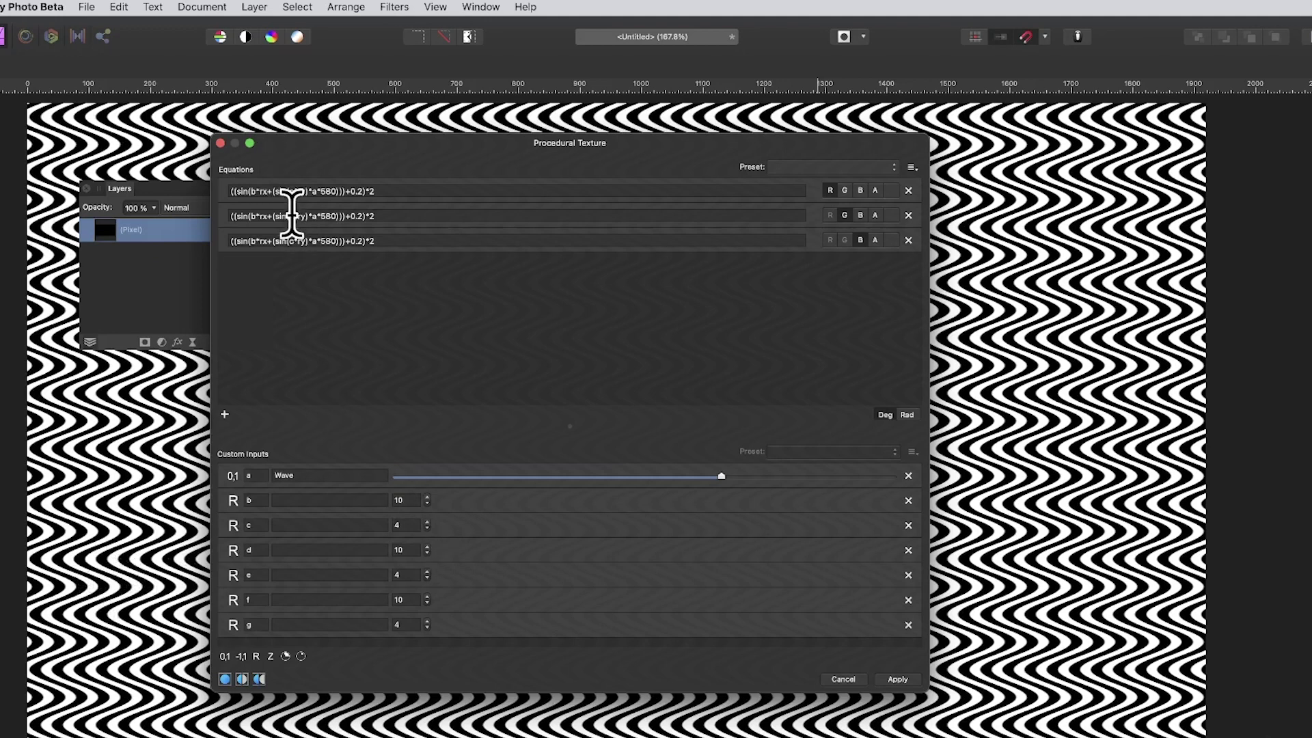
- Replace b with d and c with e in the second equation so it reads ((sin(d*rx+(sin(e*ry)*a*580)))+0.2)*2
click(260, 215)
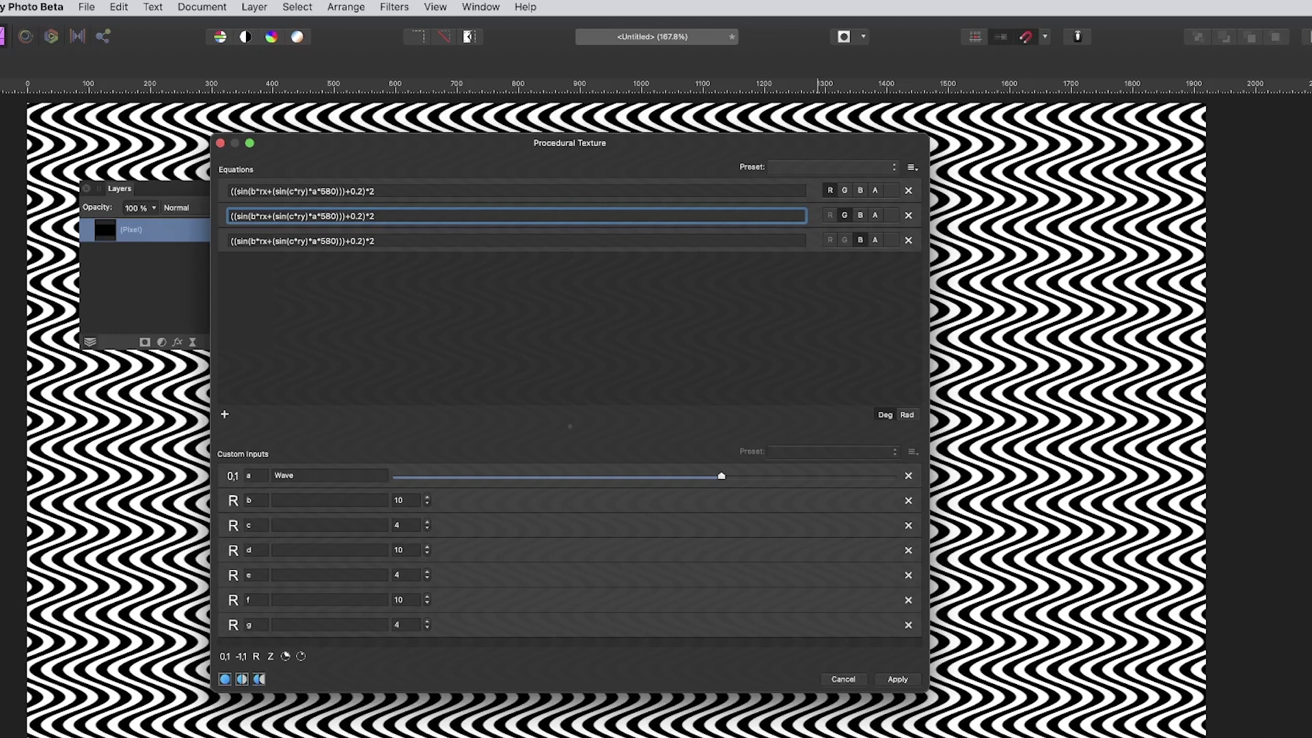
key(BackSpace)
text(d)
key(Right)
key(Right)
key(Right)
key(Right)
key(Right)
key(Right)
key(Right)
key(Right)
key(Right)
key(Right)
key(BackSpace)
text(e)
- Replace b with f and c with g in the third equation so it reads ((sin(f*rx+(sin(g*ry)*a*580)))+0.2)*2
click(257, 240)
key(BackSpace)
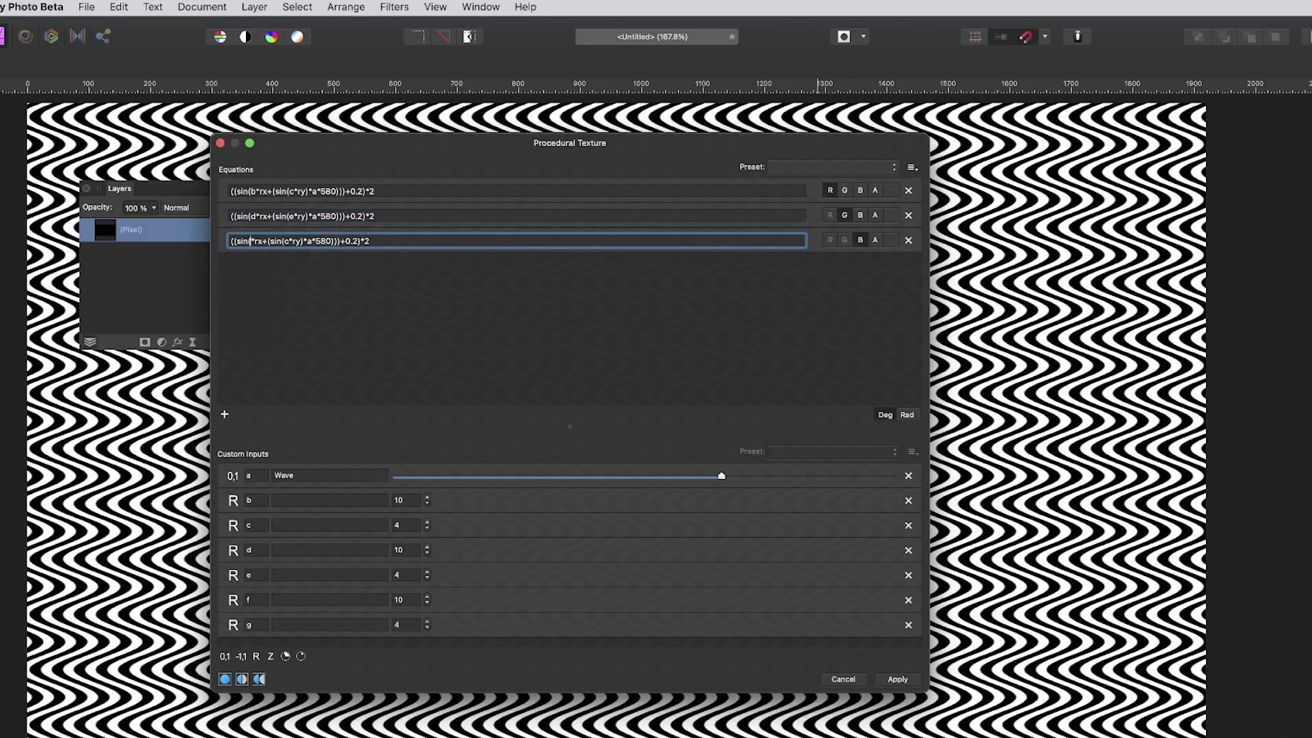
text(f)
key(Right)
key(Right)
key(Right)
key(Right)
key(Right)
key(Return)
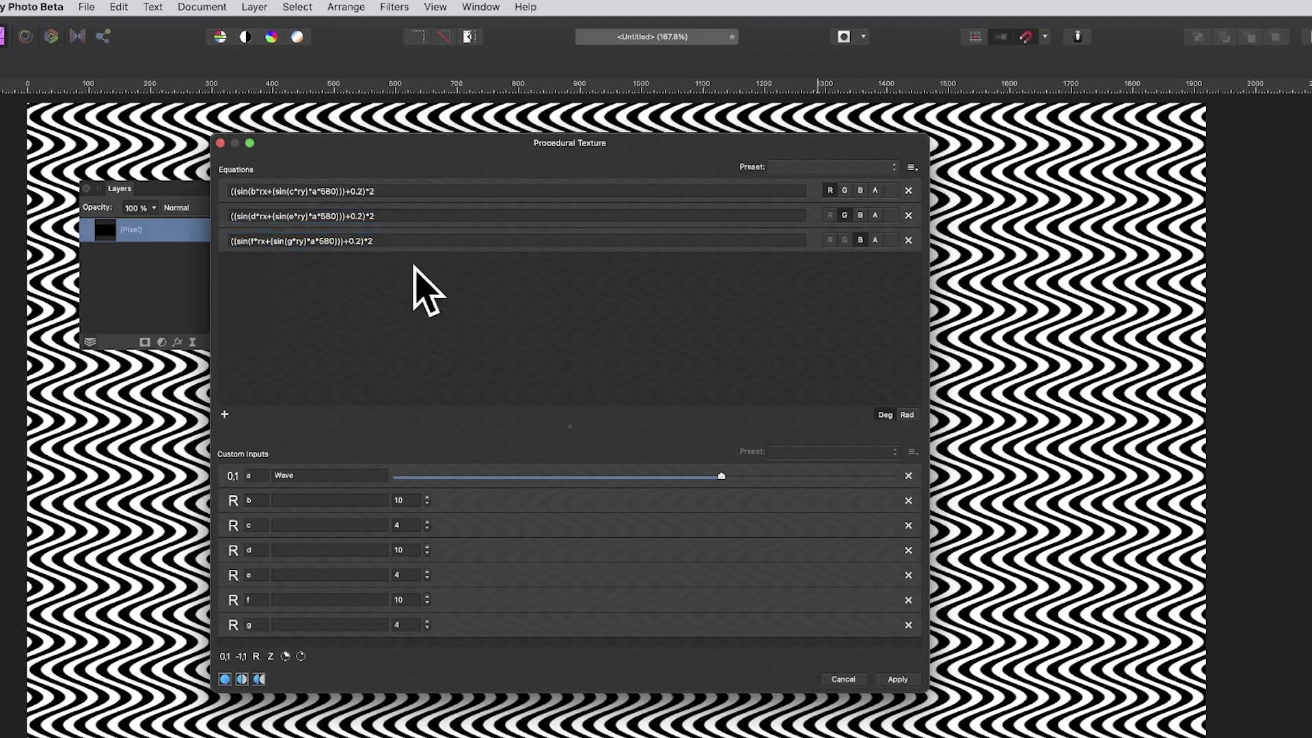
- Set custom inputs d to 11, e to 5 and b to 9.3, and apply the procedural texture
click(427, 547)
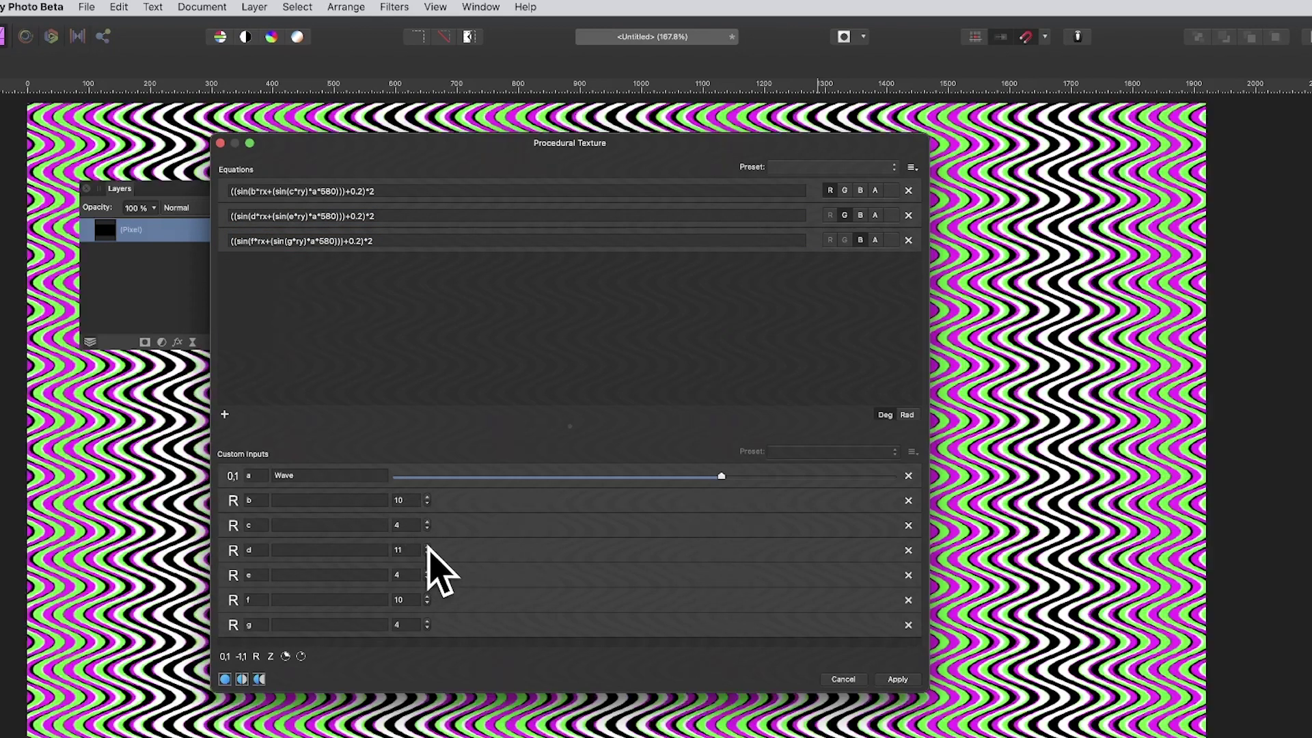
click(427, 572)
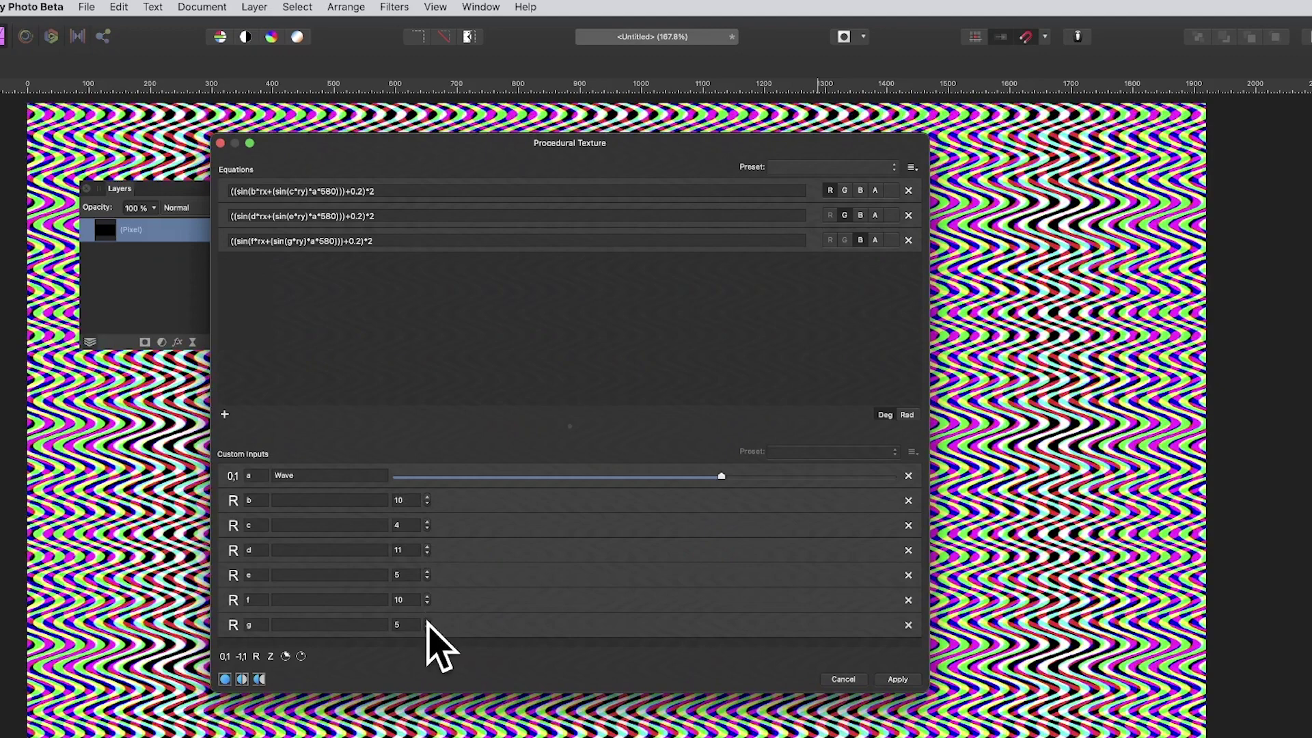
click(427, 503)
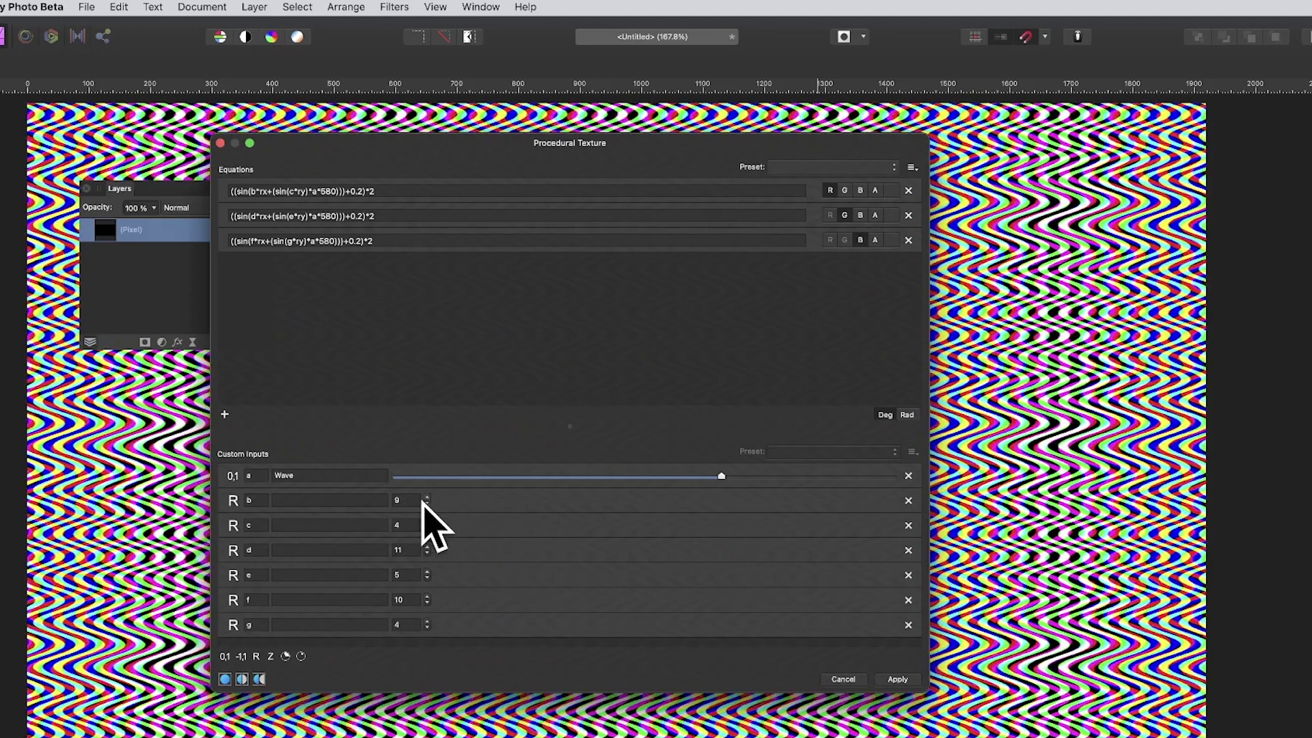
click(403, 500)
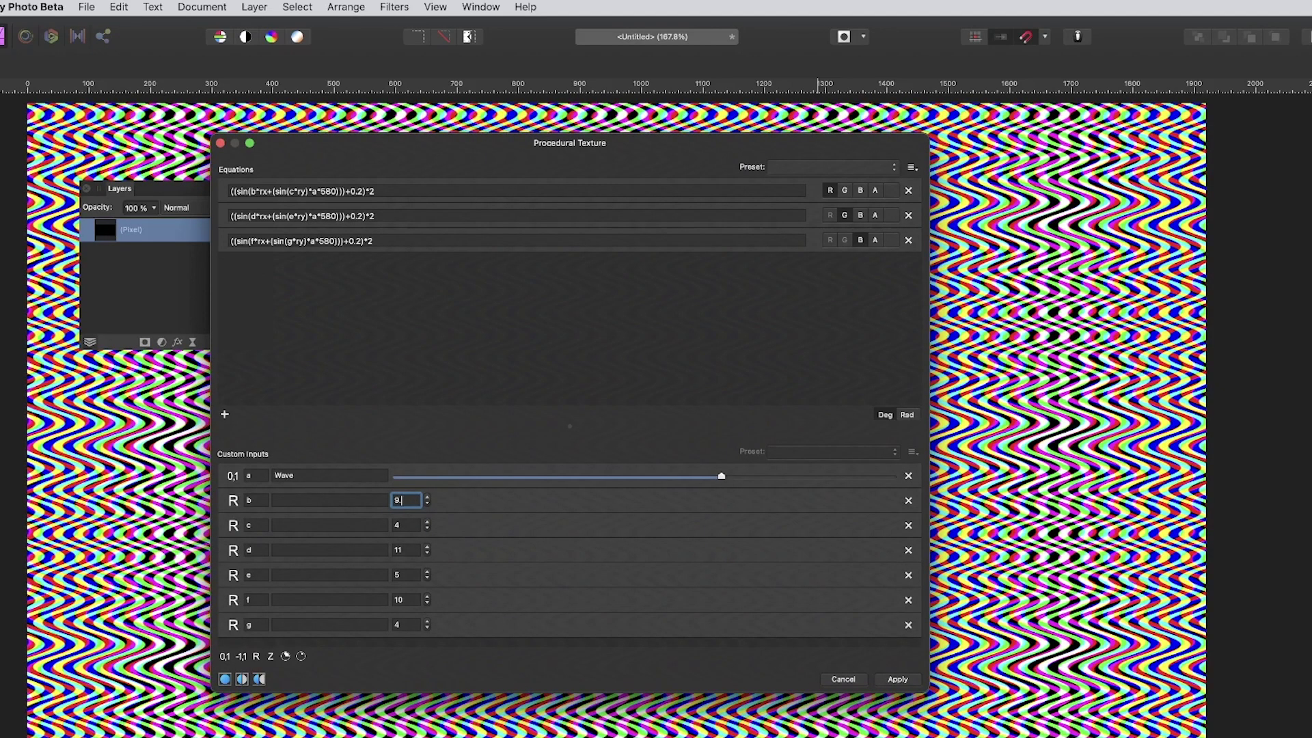
text(.3)
key(Return)
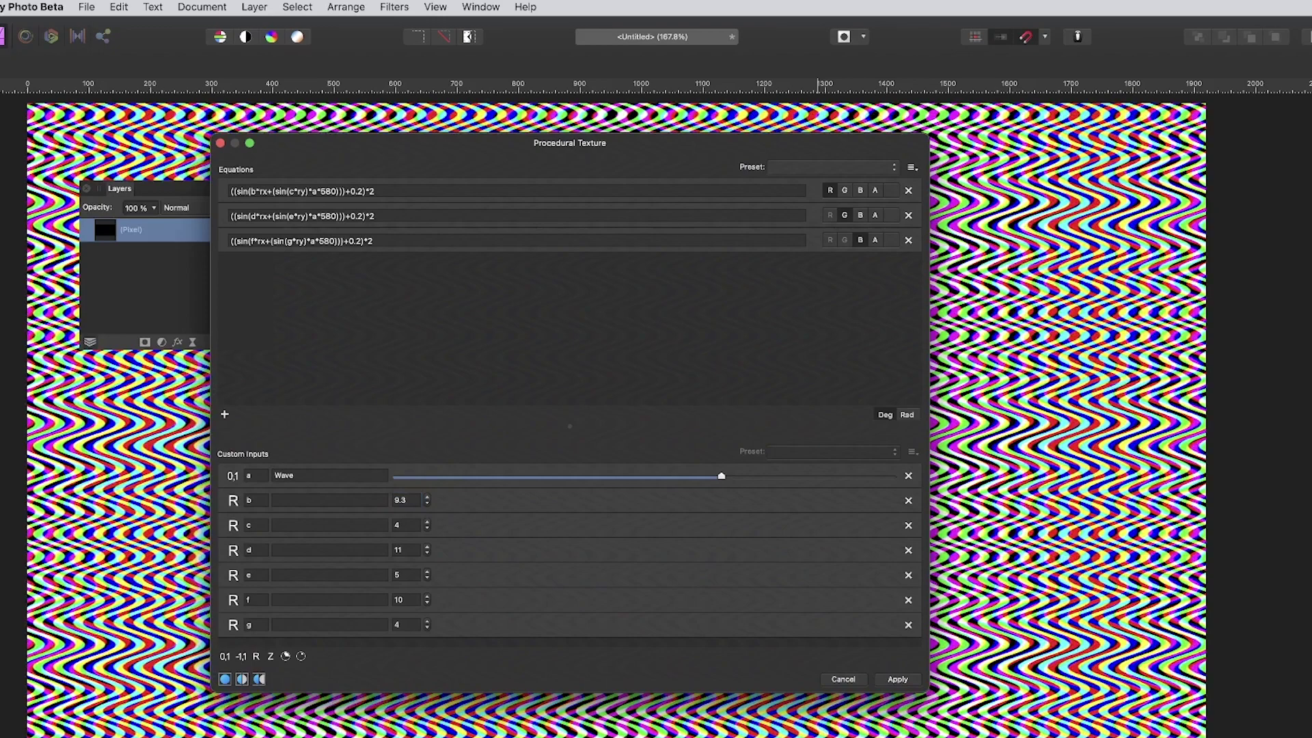
drag(409, 143, 364, 135)
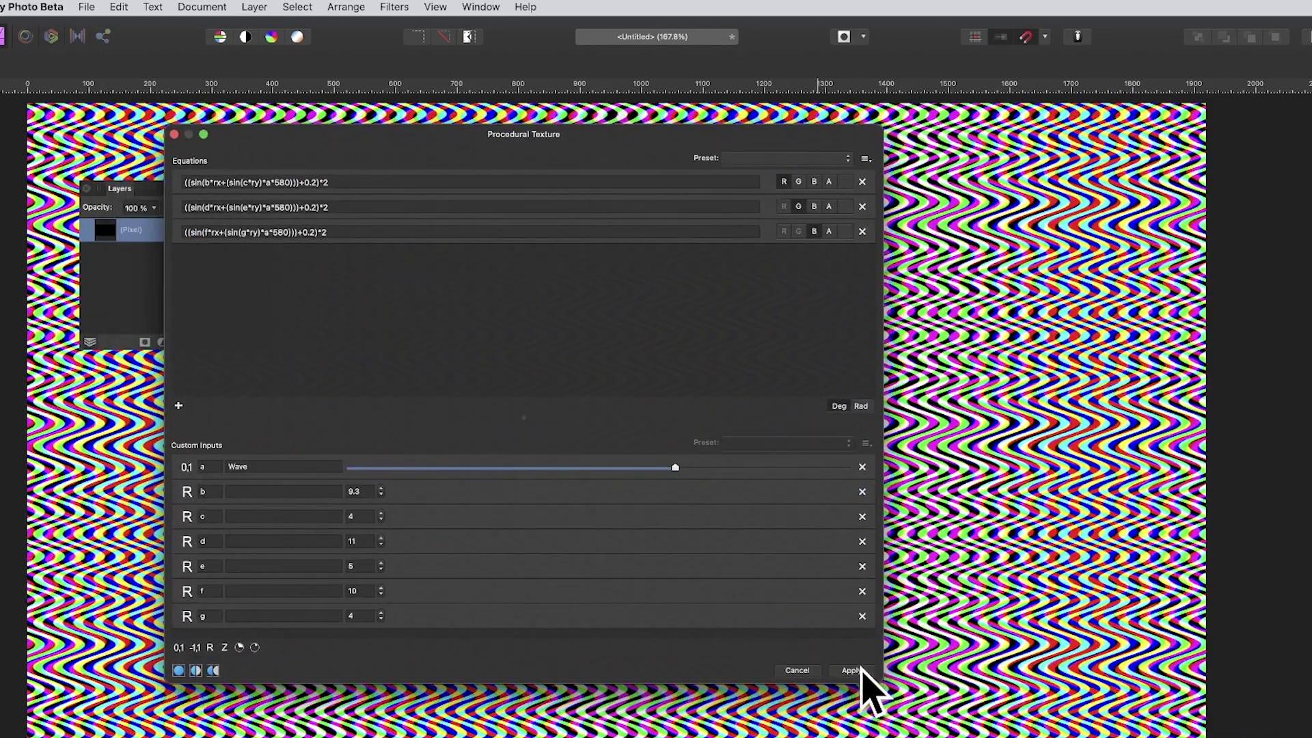
click(858, 670)
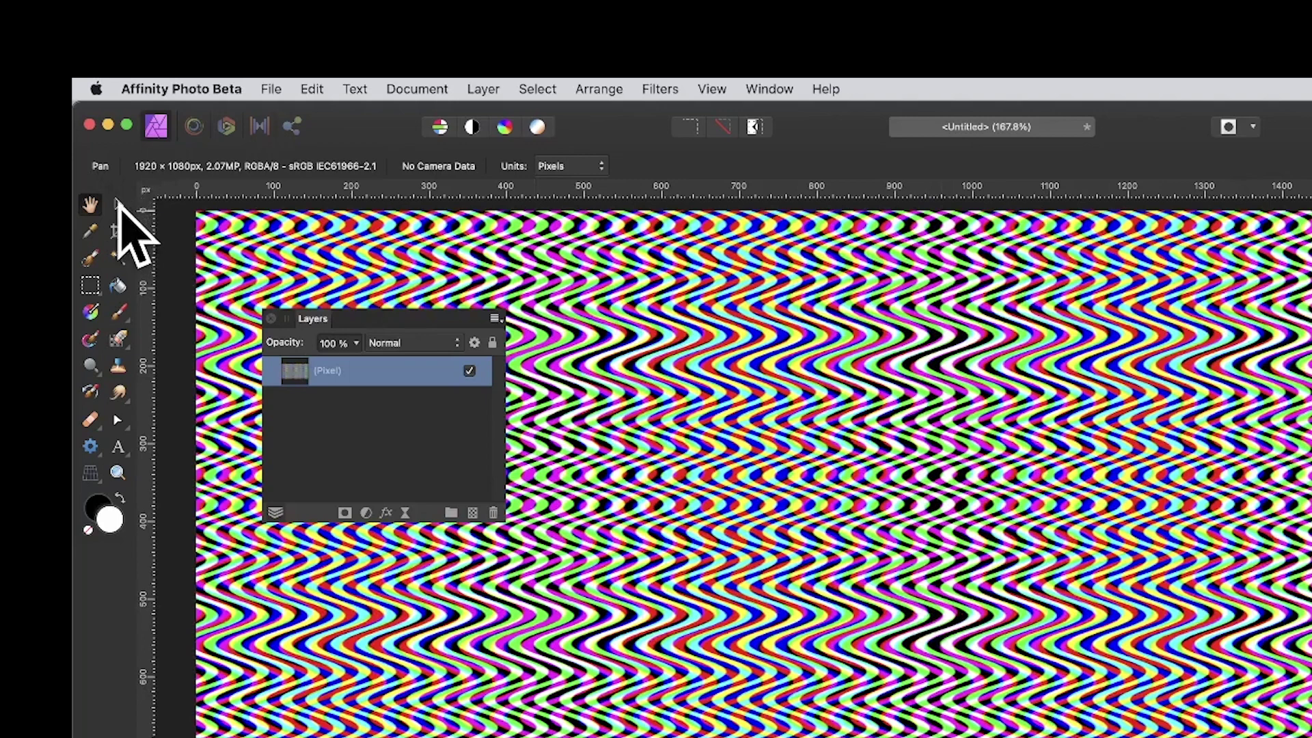
- Create a pattern layer from the selected pixel layer and shrink its tile, bringing its upper-left corner to about x 560, y 315
click(123, 204)
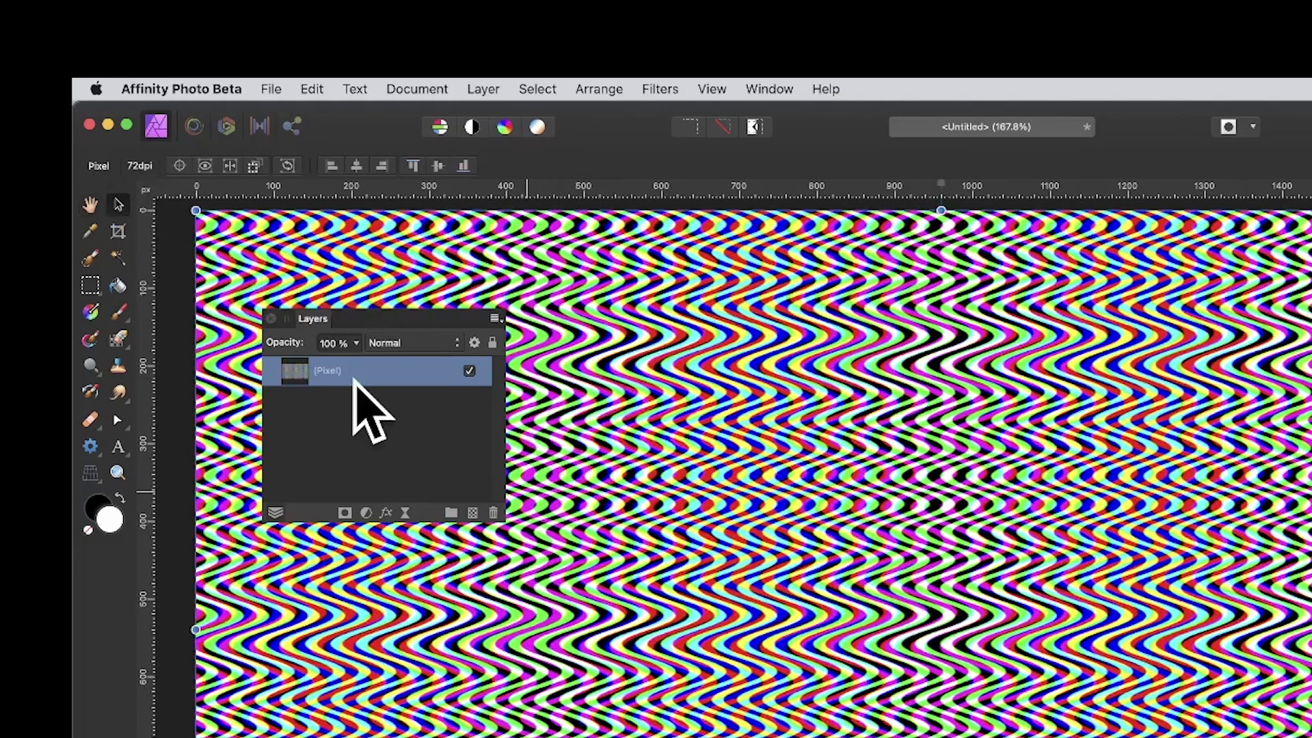
click(484, 89)
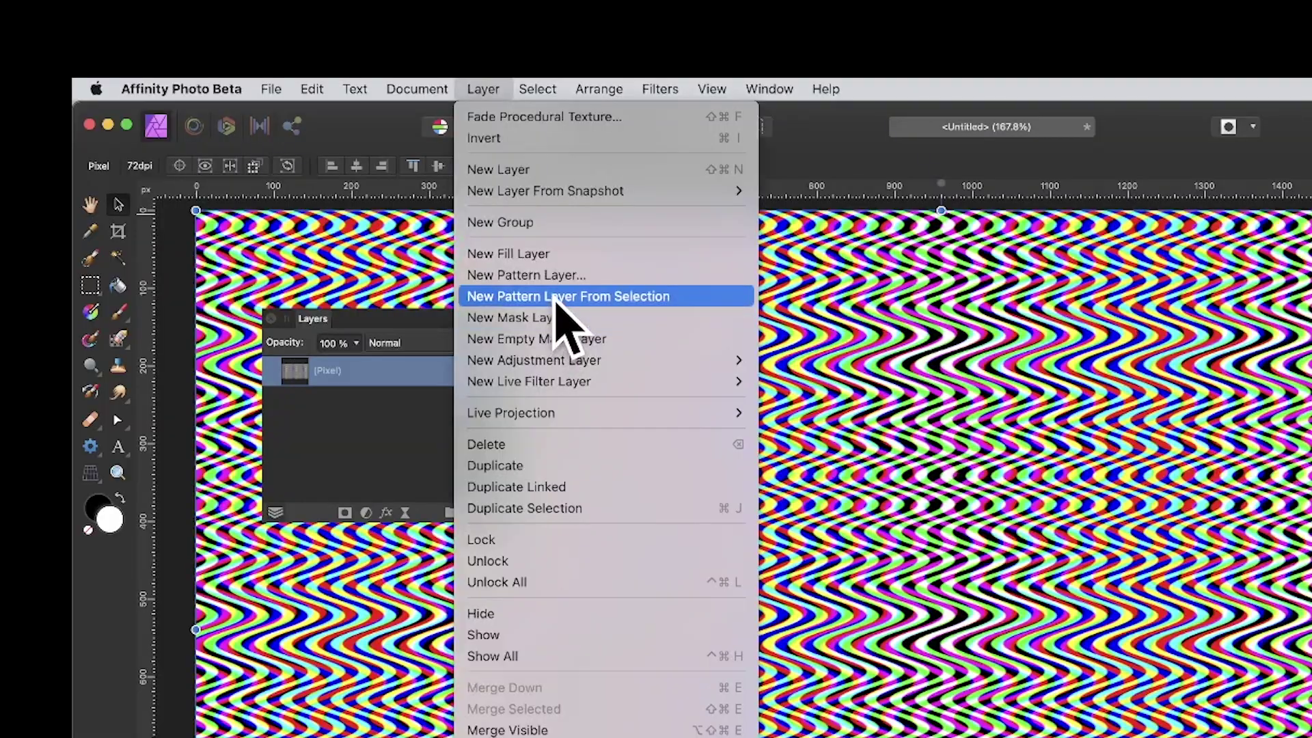
click(555, 299)
drag(145, 155, 642, 437)
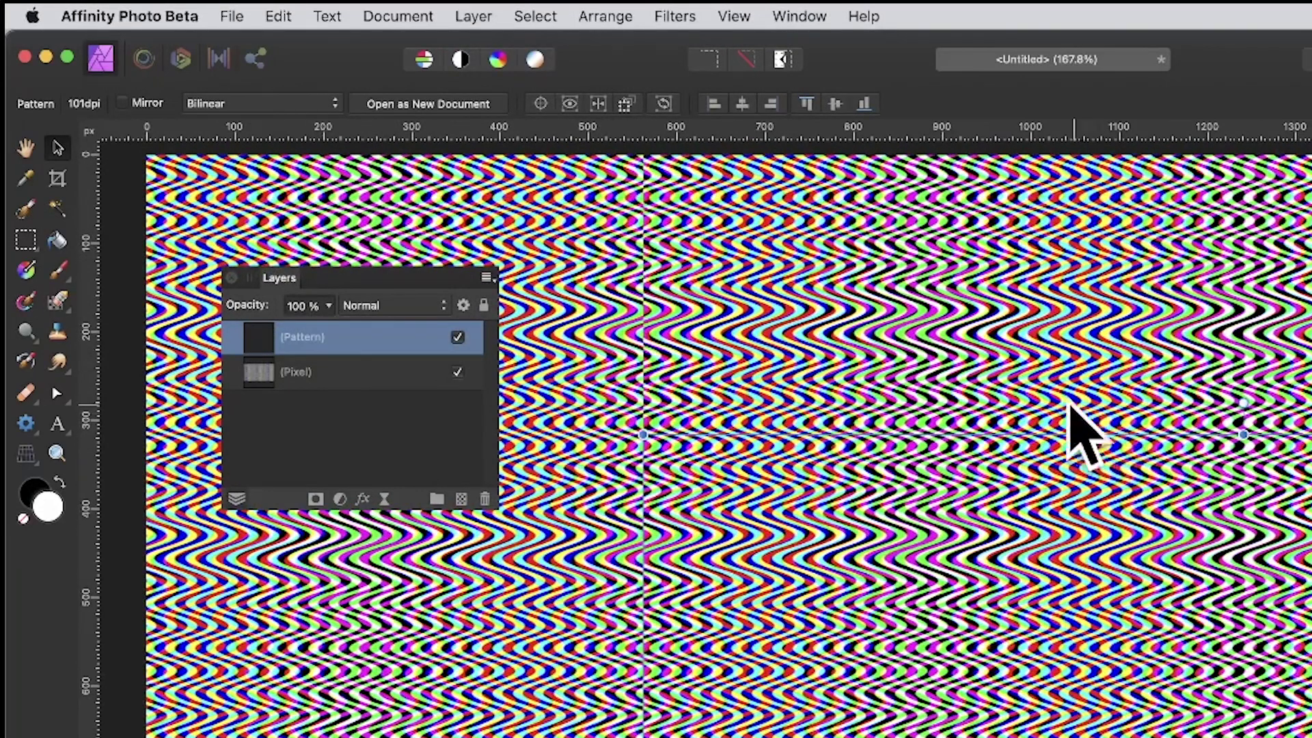
- Turn on mirroring for the pattern with Bilinear resampling, and enlarge the tile until its upper-left corner is at about x 330, y 185
click(123, 102)
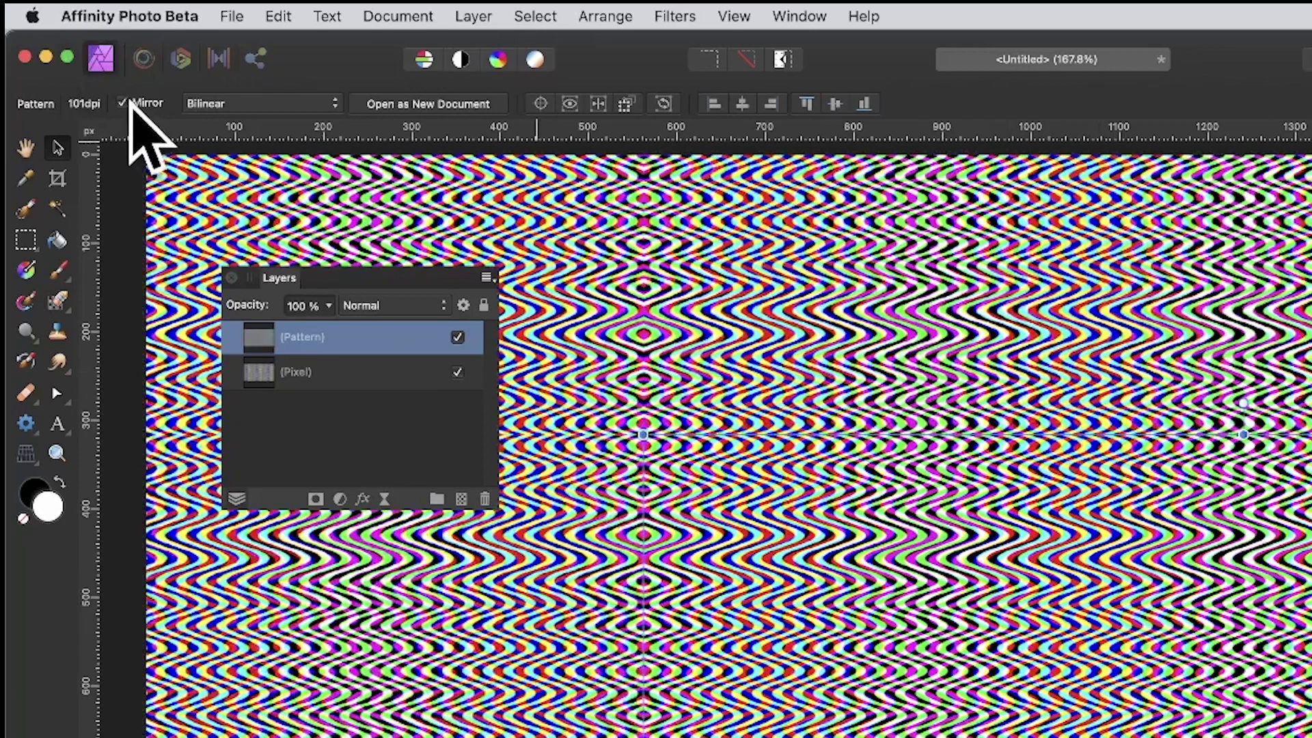
click(226, 104)
click(231, 128)
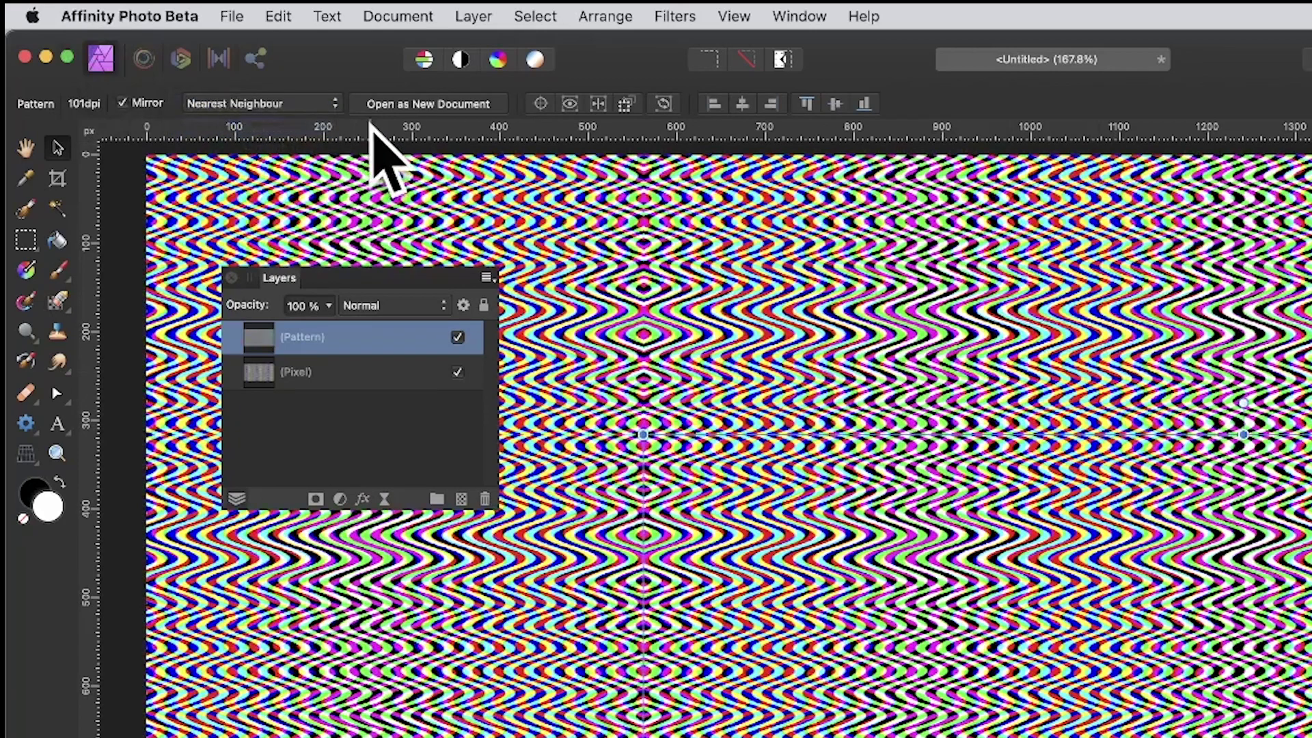
click(263, 106)
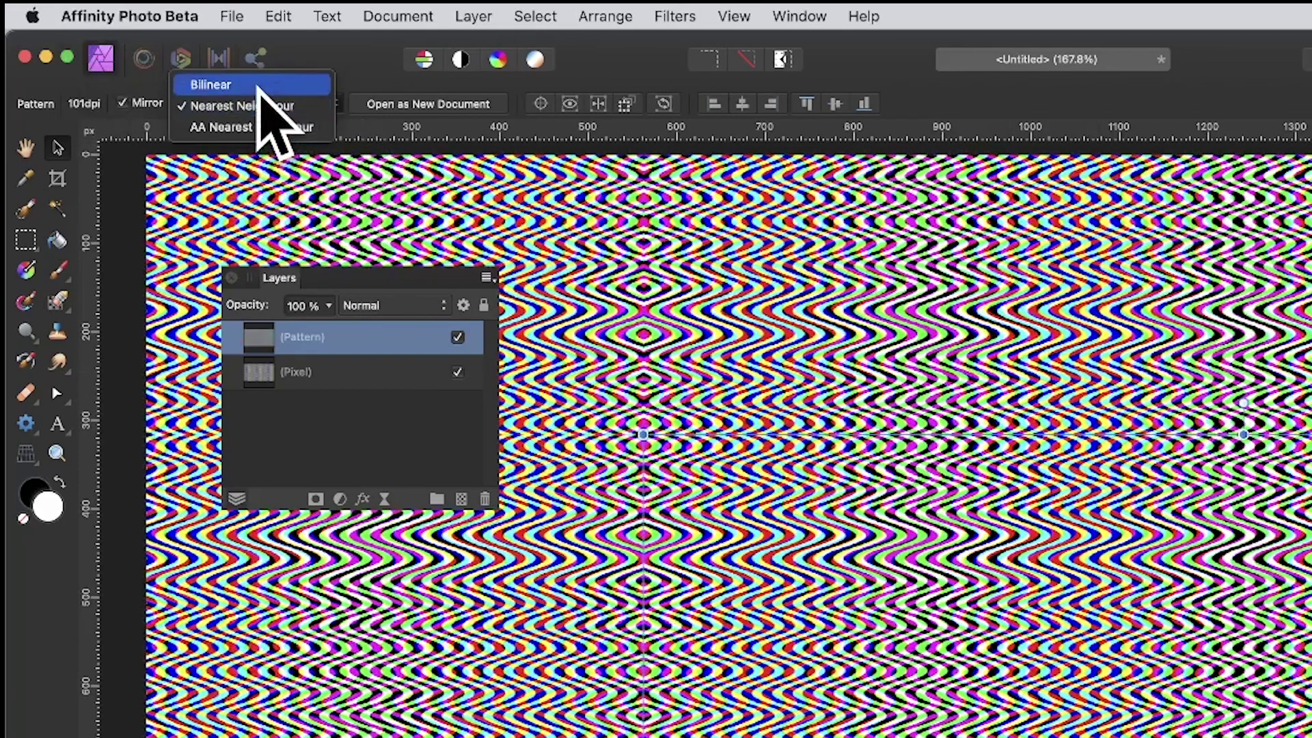
click(260, 85)
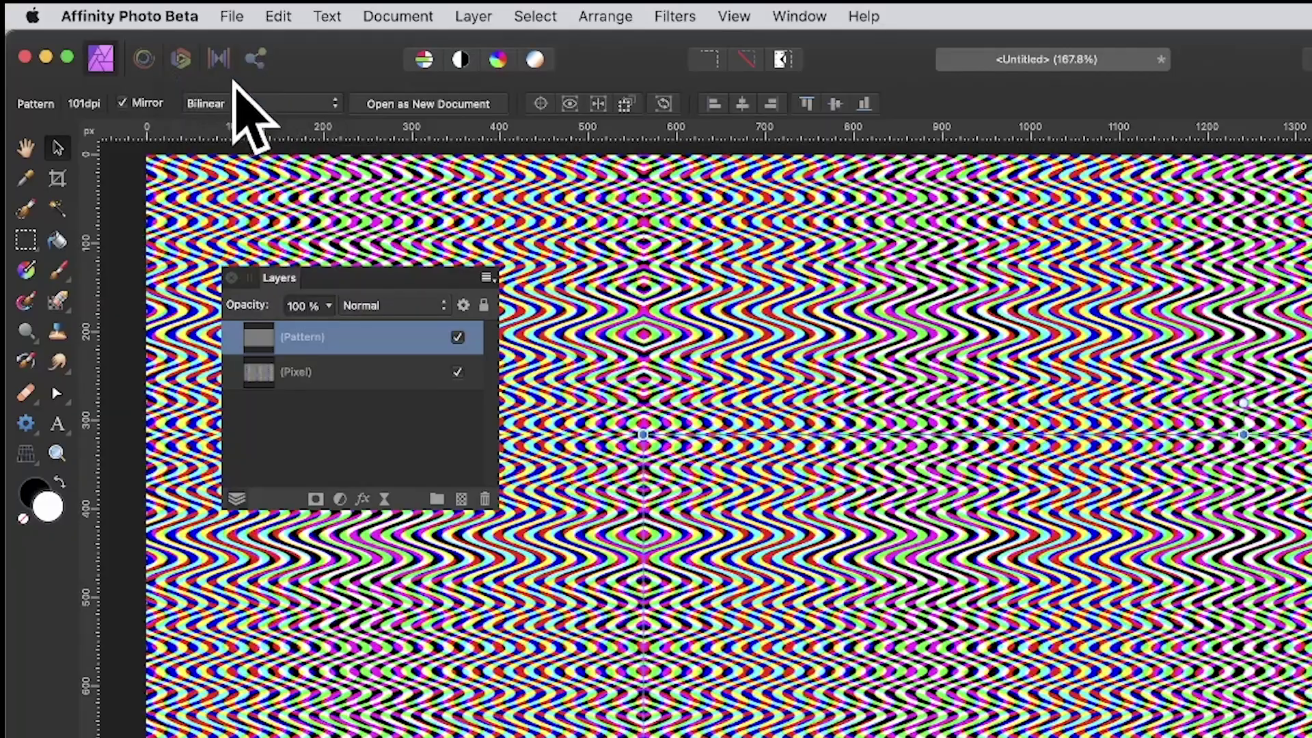
drag(642, 437, 451, 296)
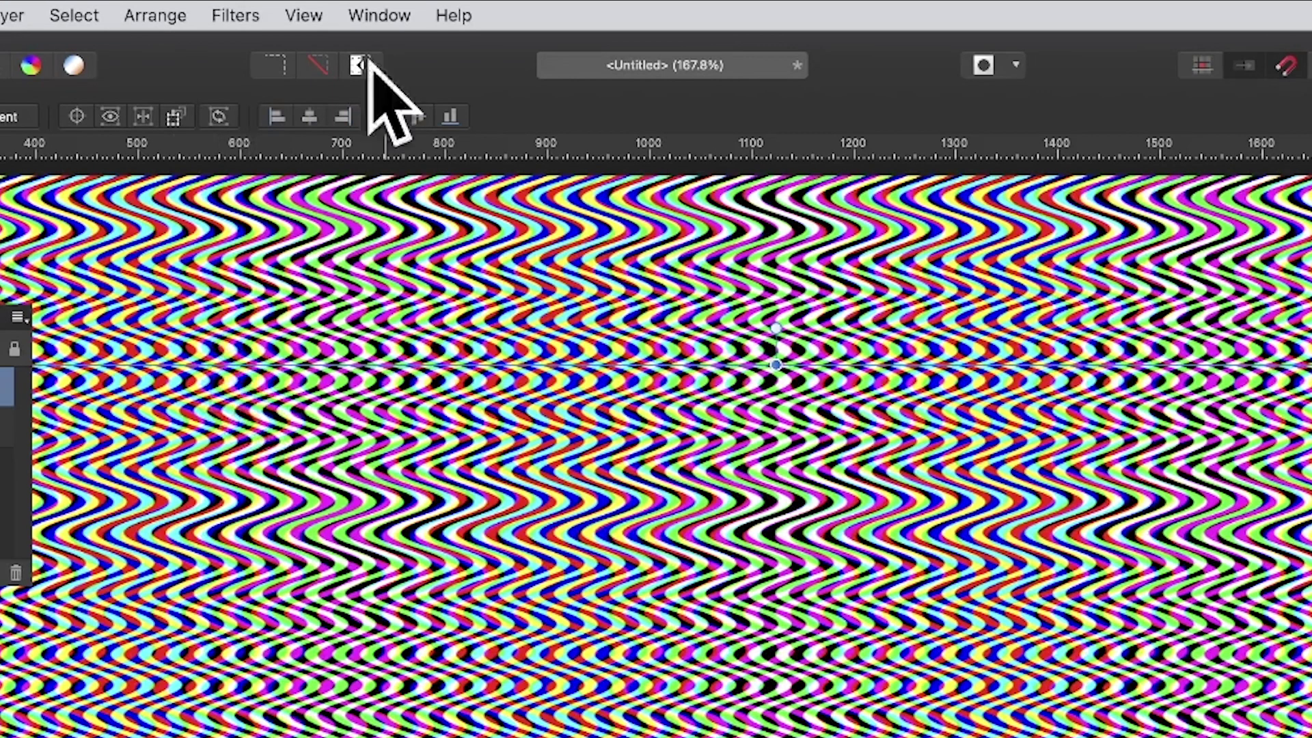
- Start the Deform filter on the pattern layer with linear constraints set to Similarity
click(234, 14)
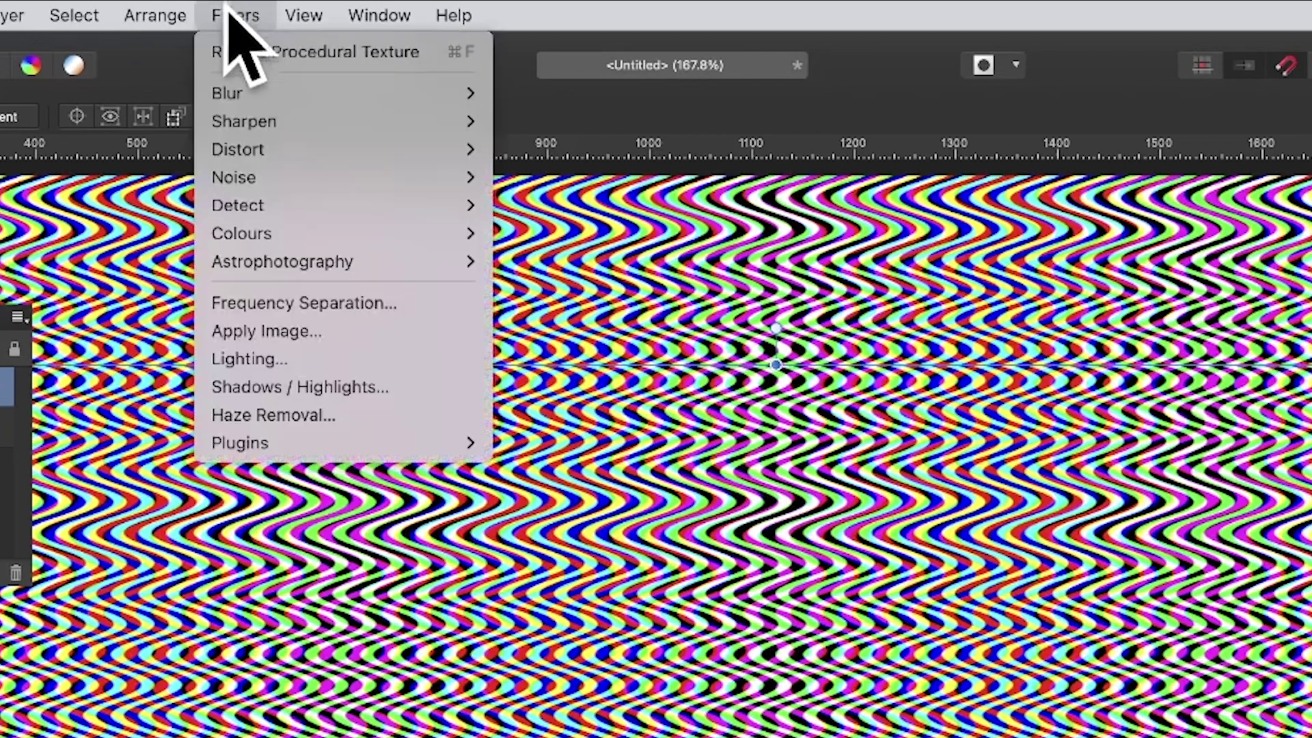
mouse_move(247, 149)
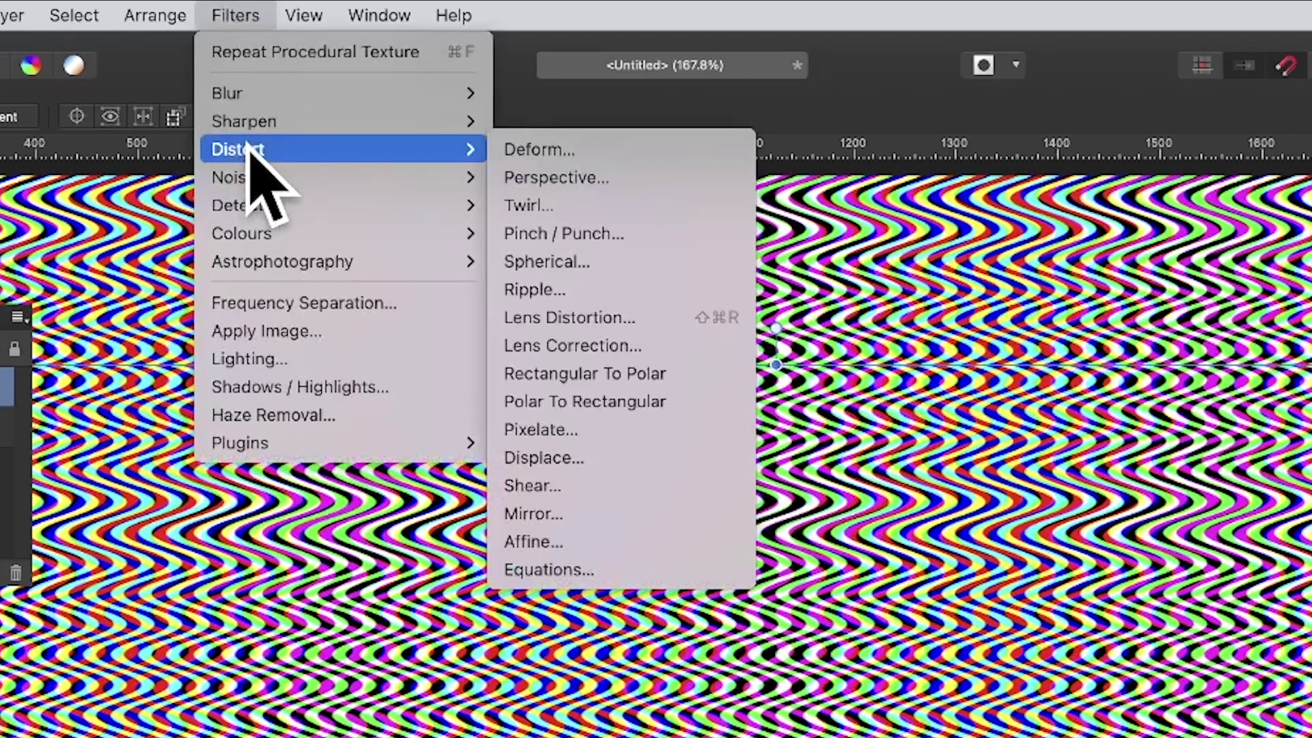
click(597, 155)
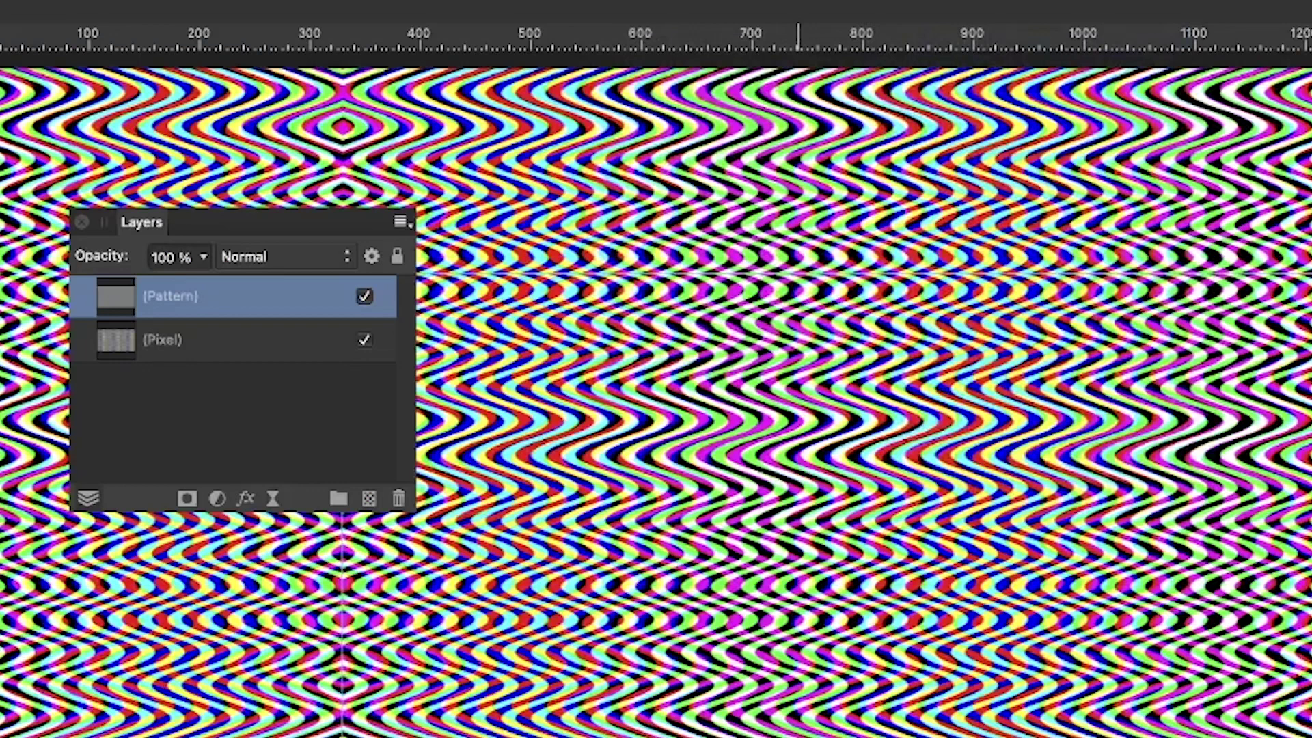
drag(963, 432, 919, 432)
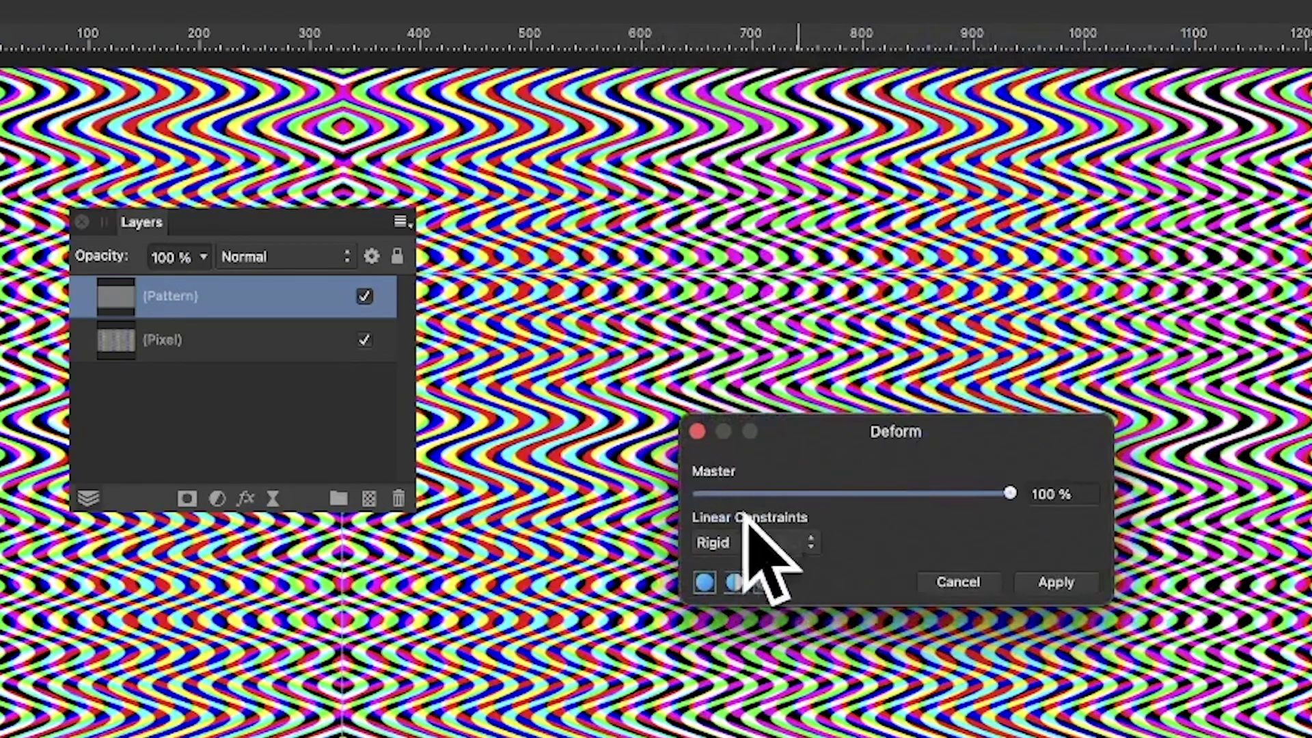
click(748, 541)
click(749, 572)
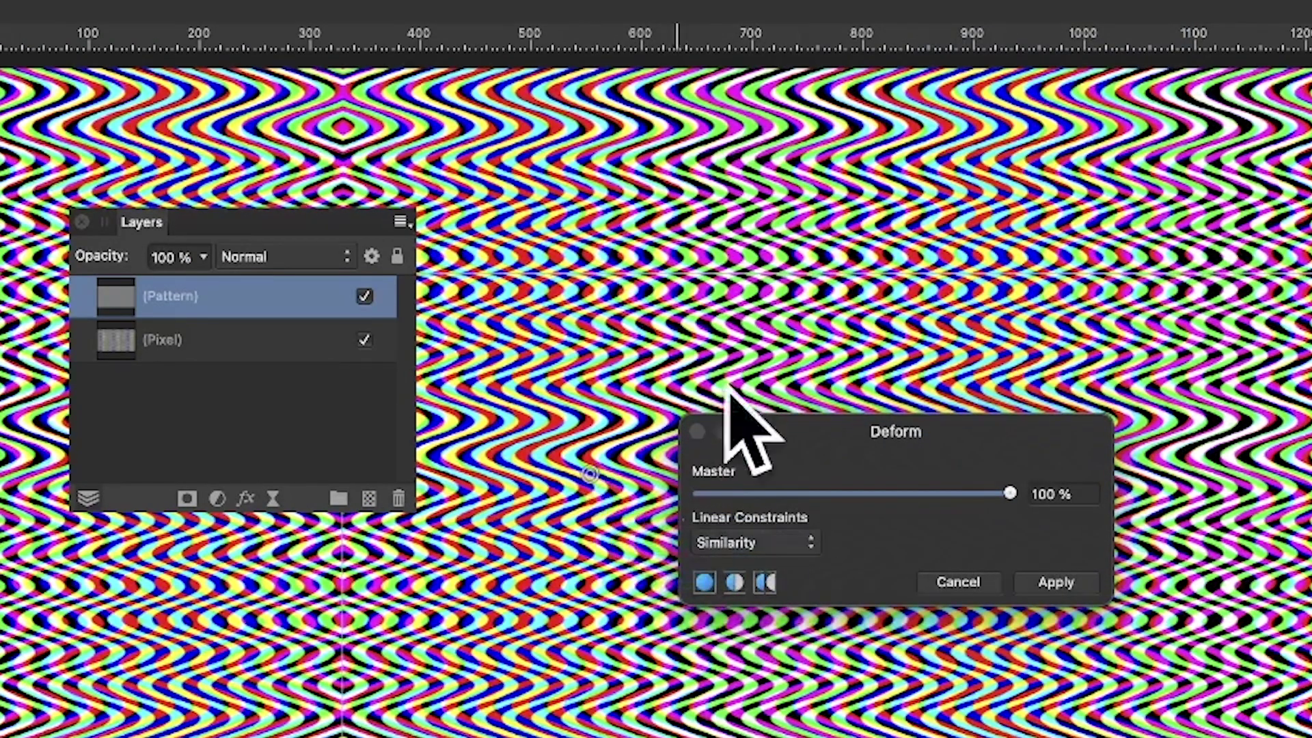
- Place deform points across the pattern, pull them far apart to warp the waves strongly, and apply the filter
click(822, 256)
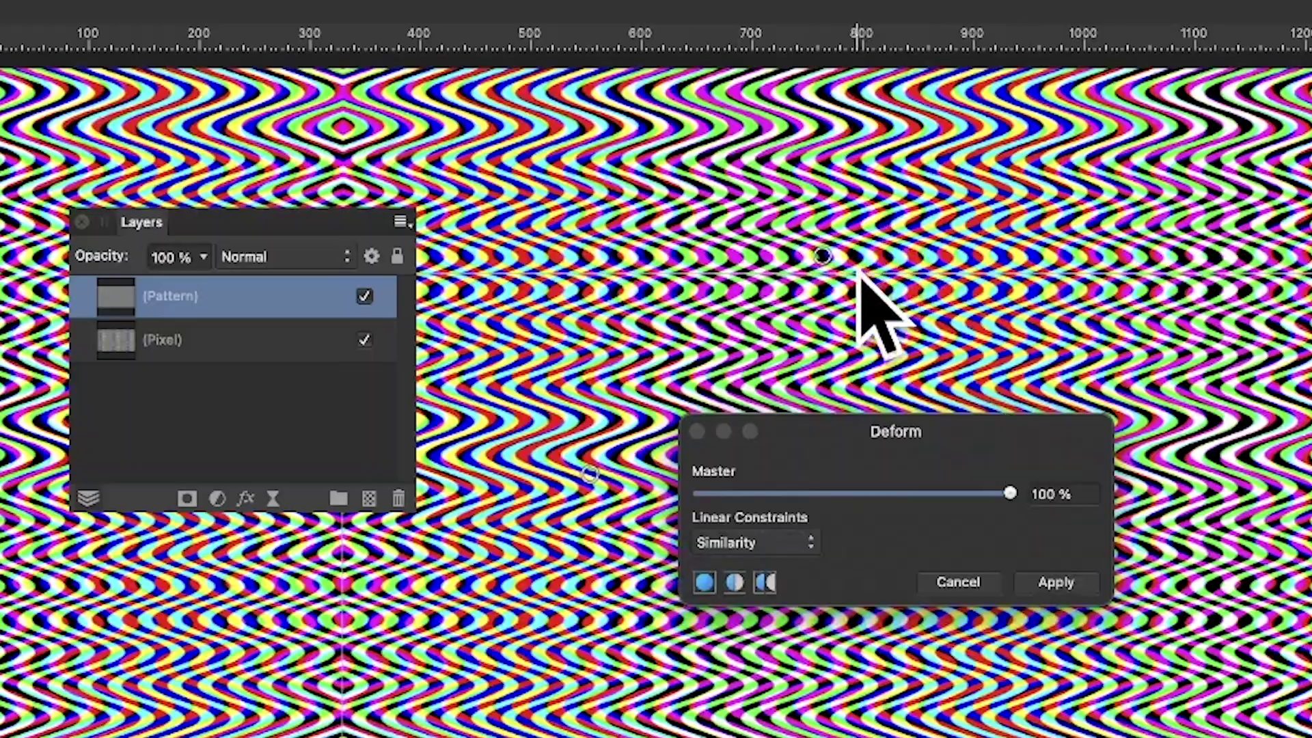
drag(823, 257, 1287, 618)
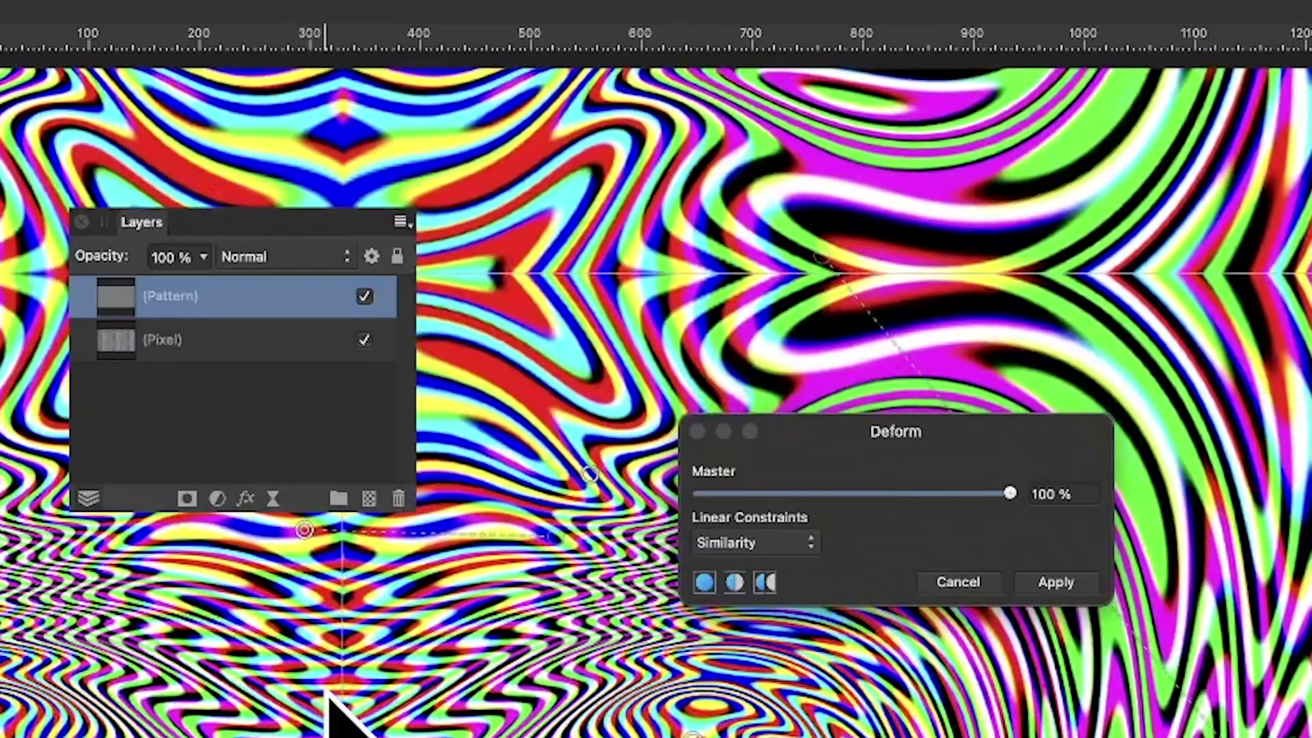
mouse_move(431, 642)
mouse_down()
mouse_move(1030, 642)
mouse_move(1101, 611)
mouse_up()
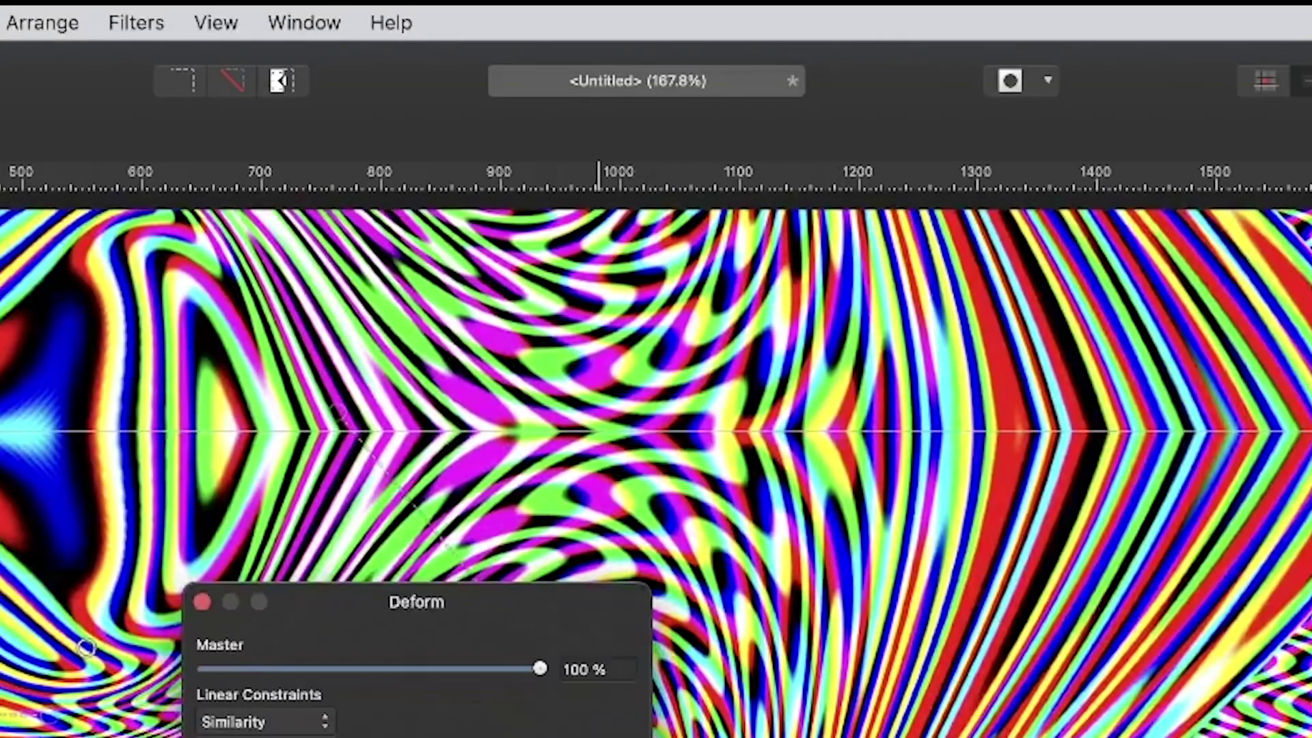
click(1058, 582)
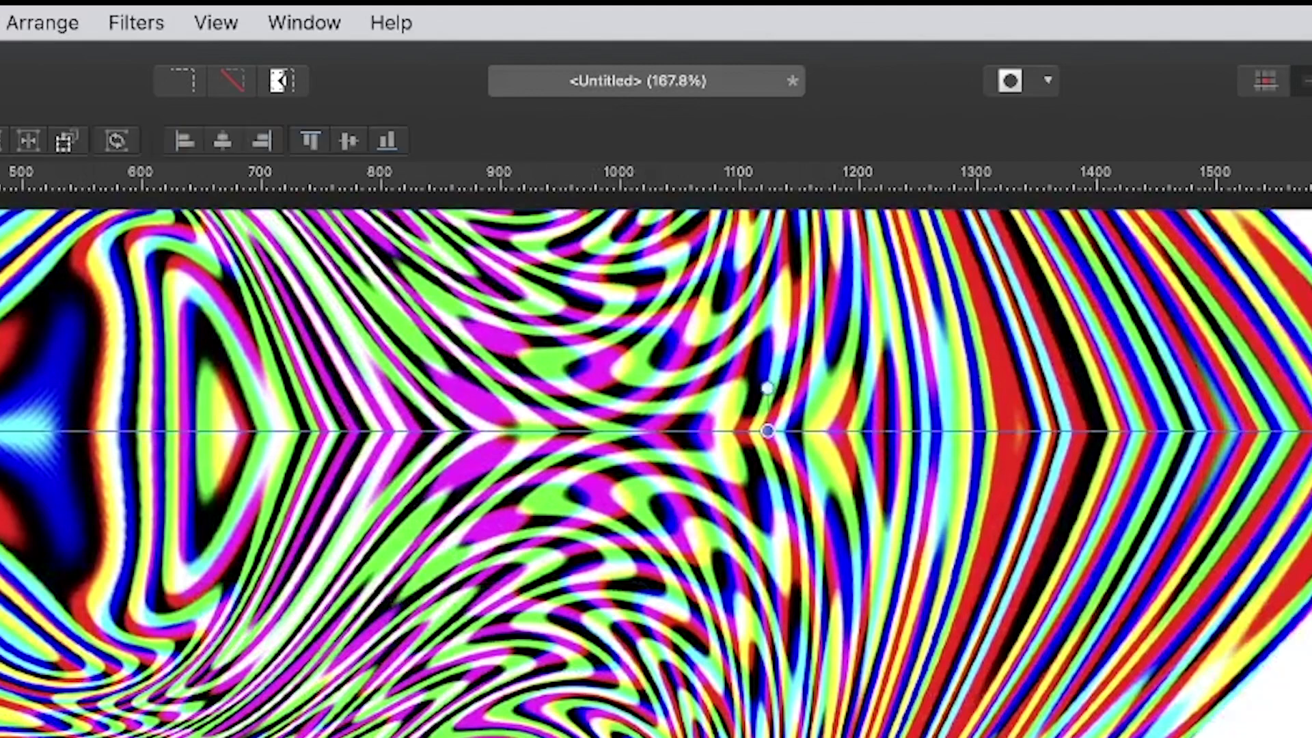
- Repeat the Deform filter on the pattern layer and move the pattern so its tile corner is at about x 1250, y 550
click(157, 20)
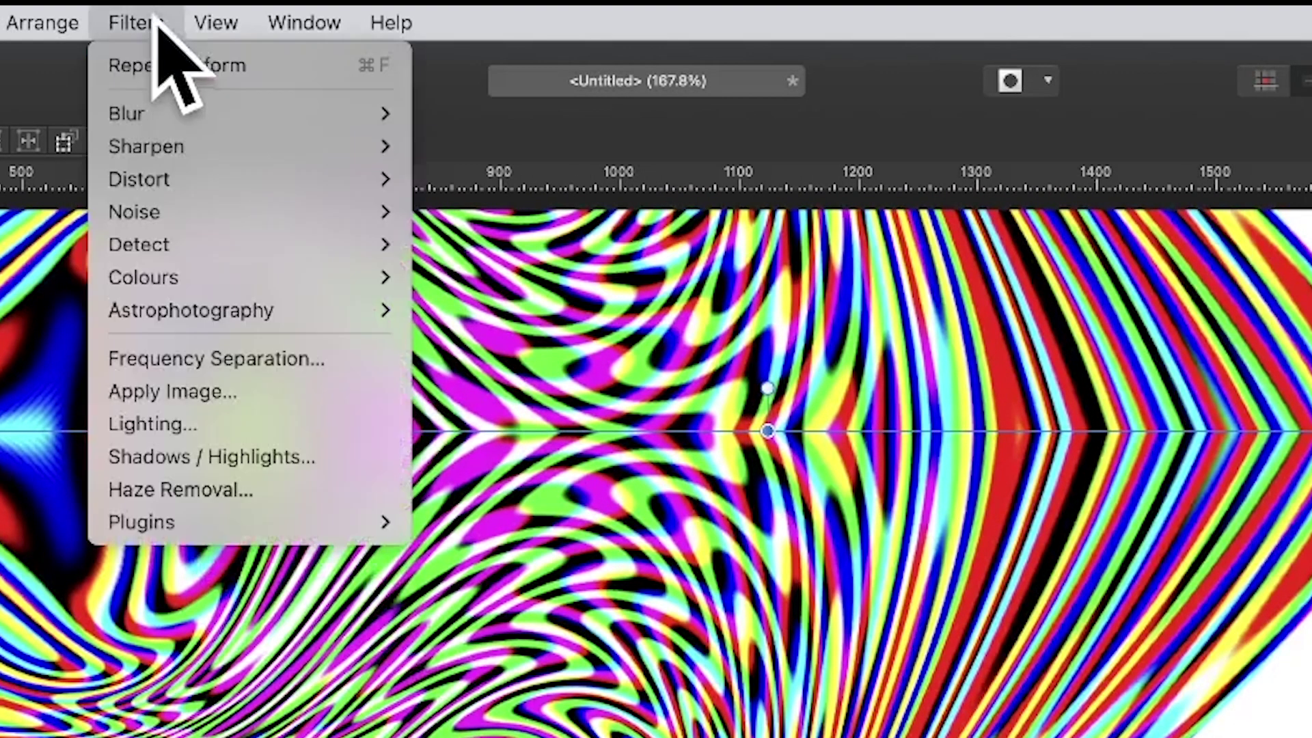
click(152, 67)
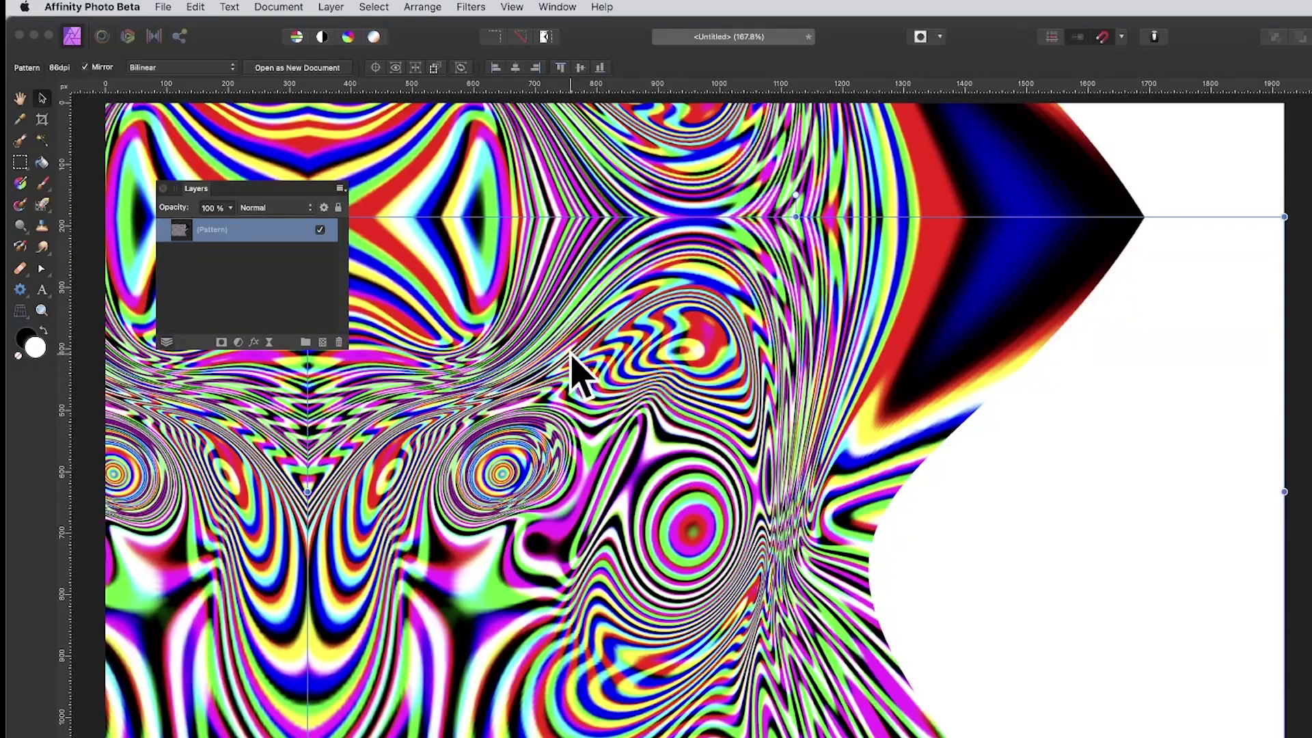
drag(574, 359, 1136, 601)
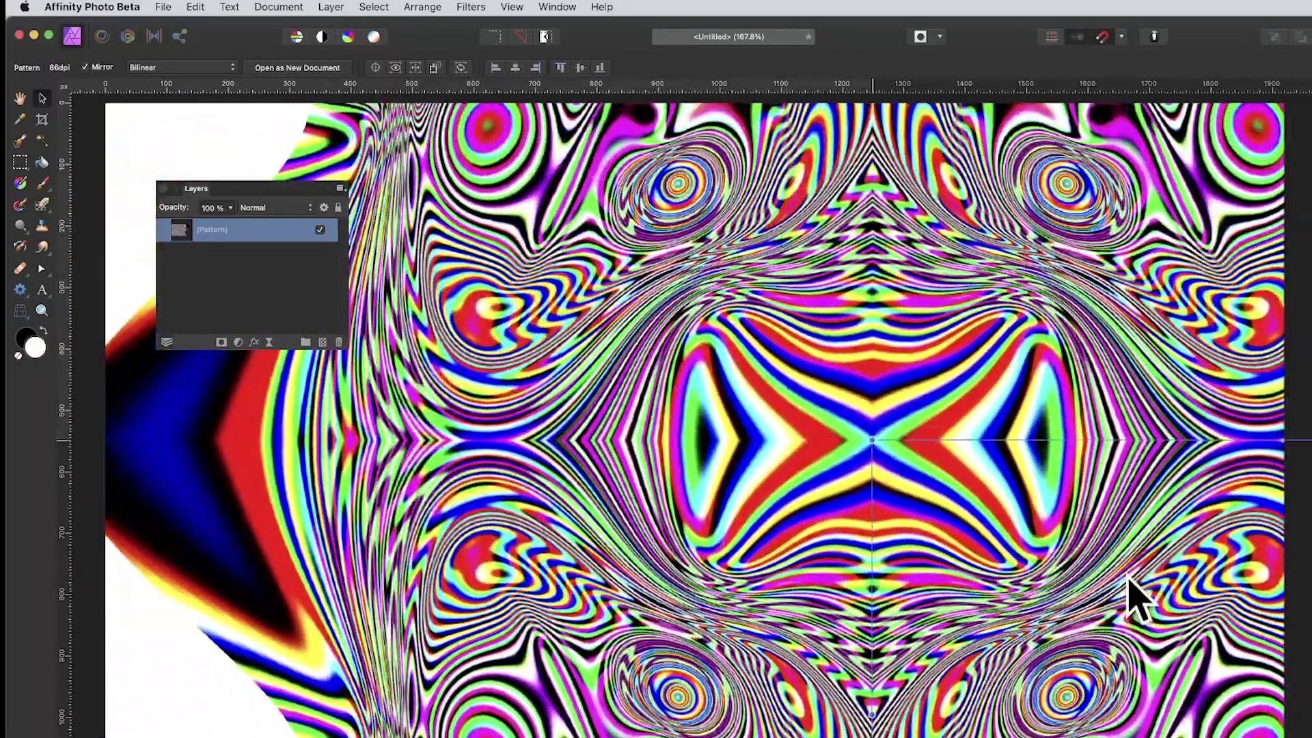
- Move the pattern across the canvas and shrink its tile so the X-shaped motif is centred at about x 680, y 225
drag(517, 305, 697, 453)
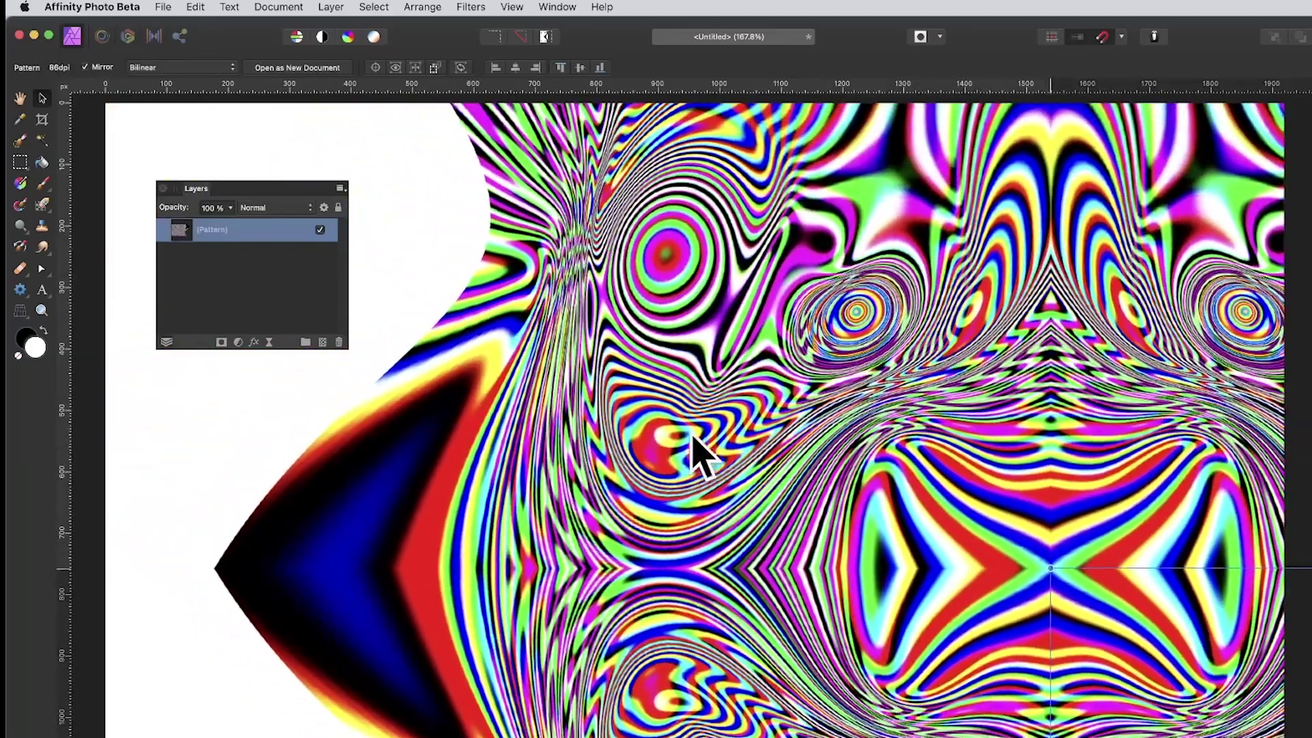
click(700, 642)
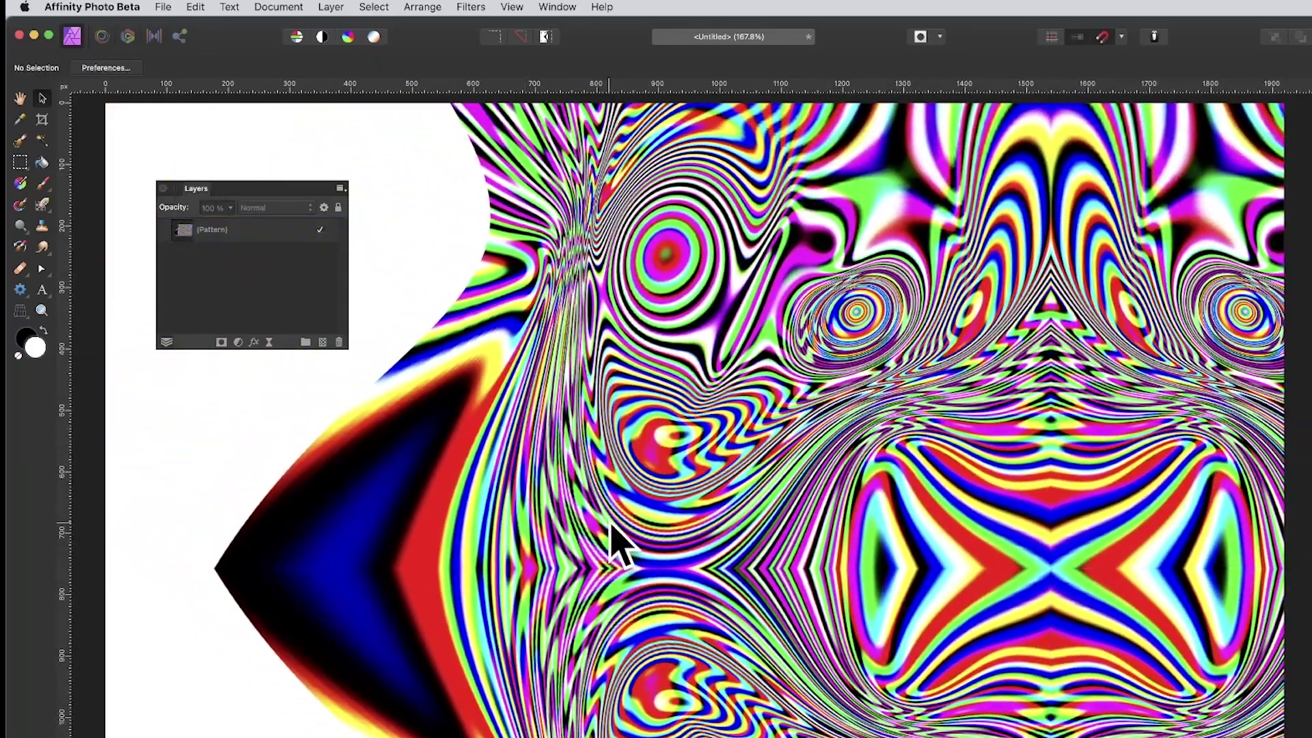
drag(916, 546, 512, 388)
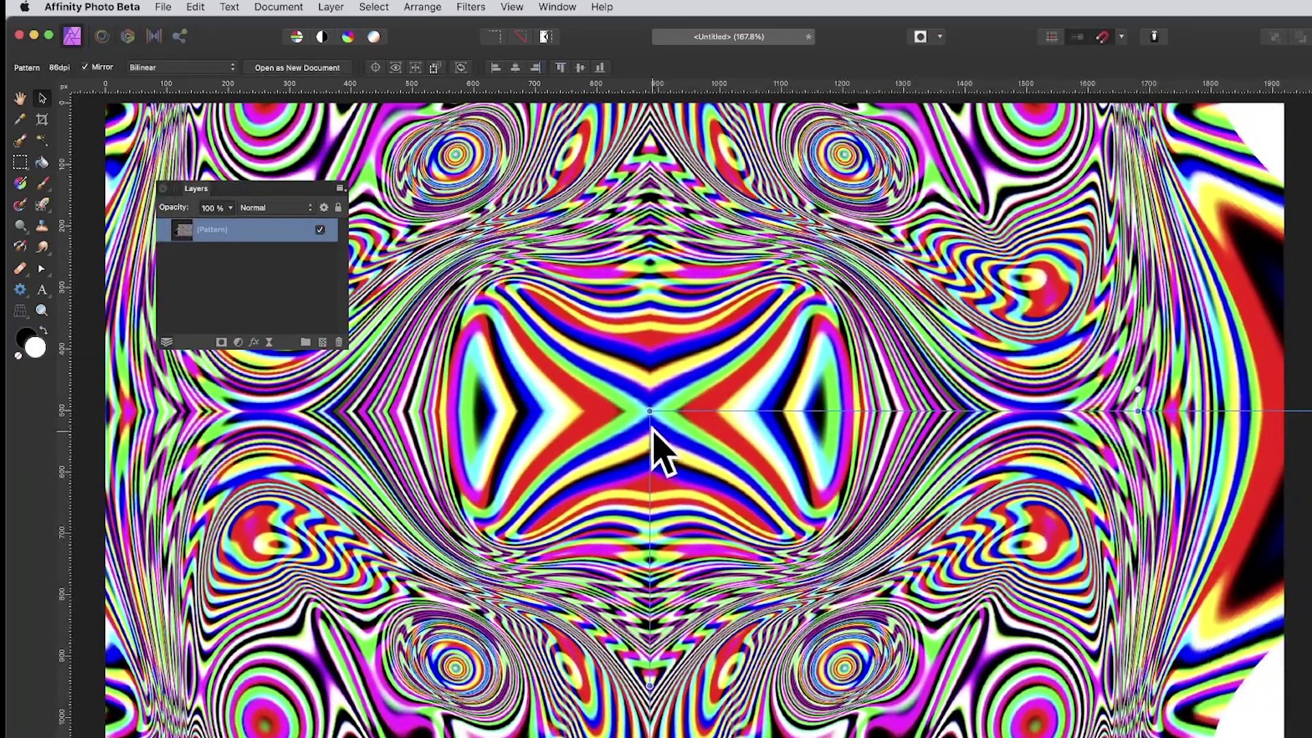
drag(649, 412, 1166, 293)
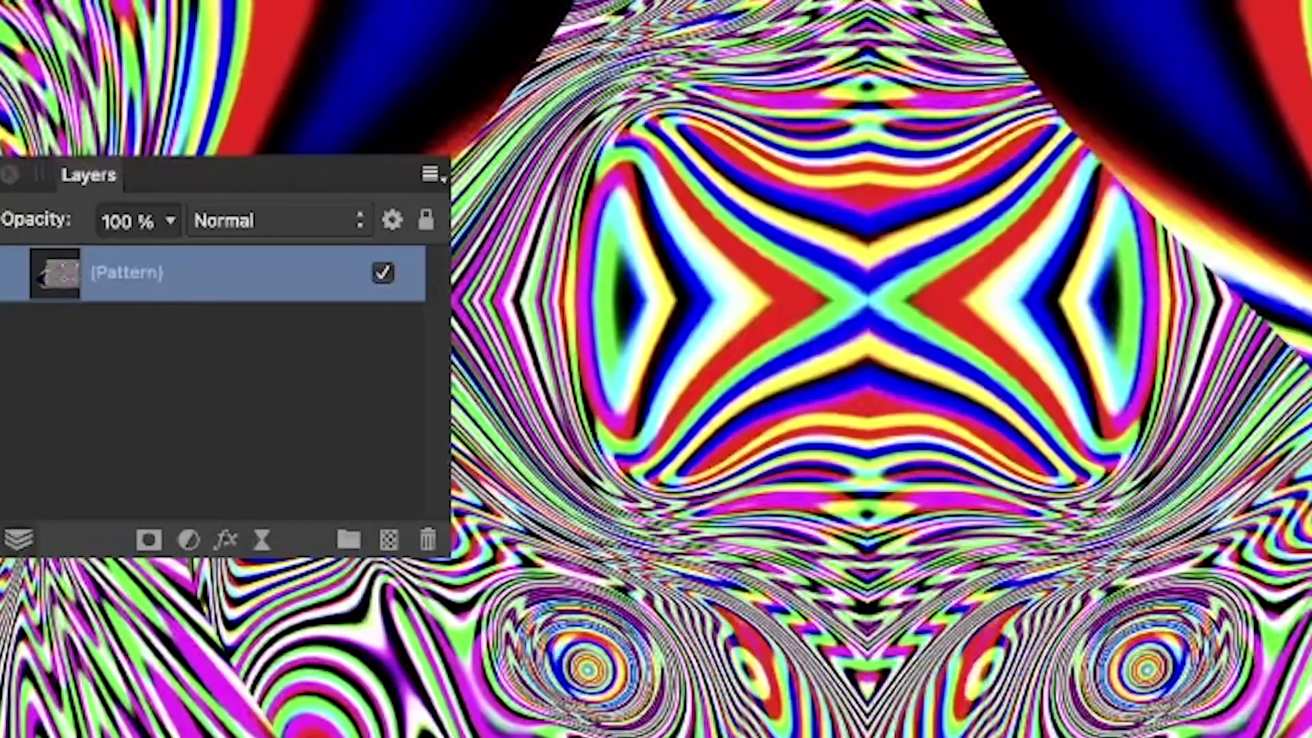
- Duplicate the pattern layer and merge the two pattern layers into one
key(super+j)
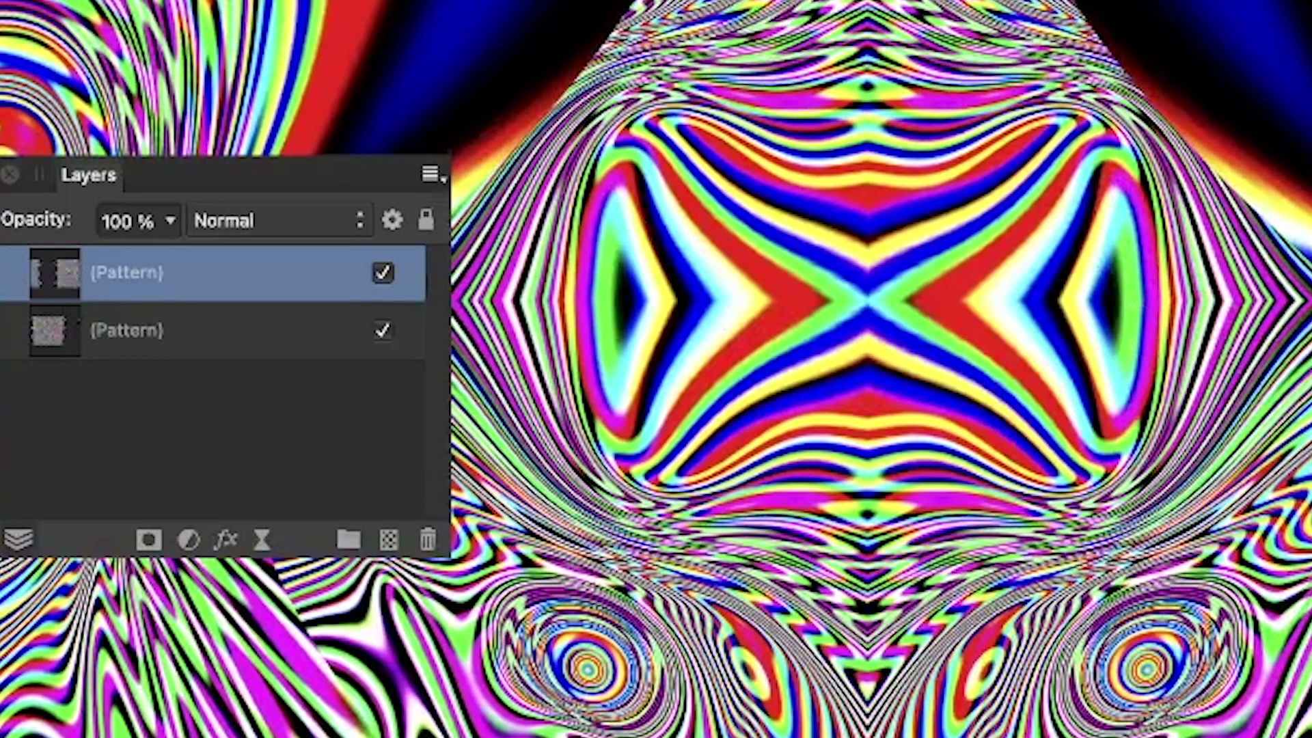
shift+click(199, 328)
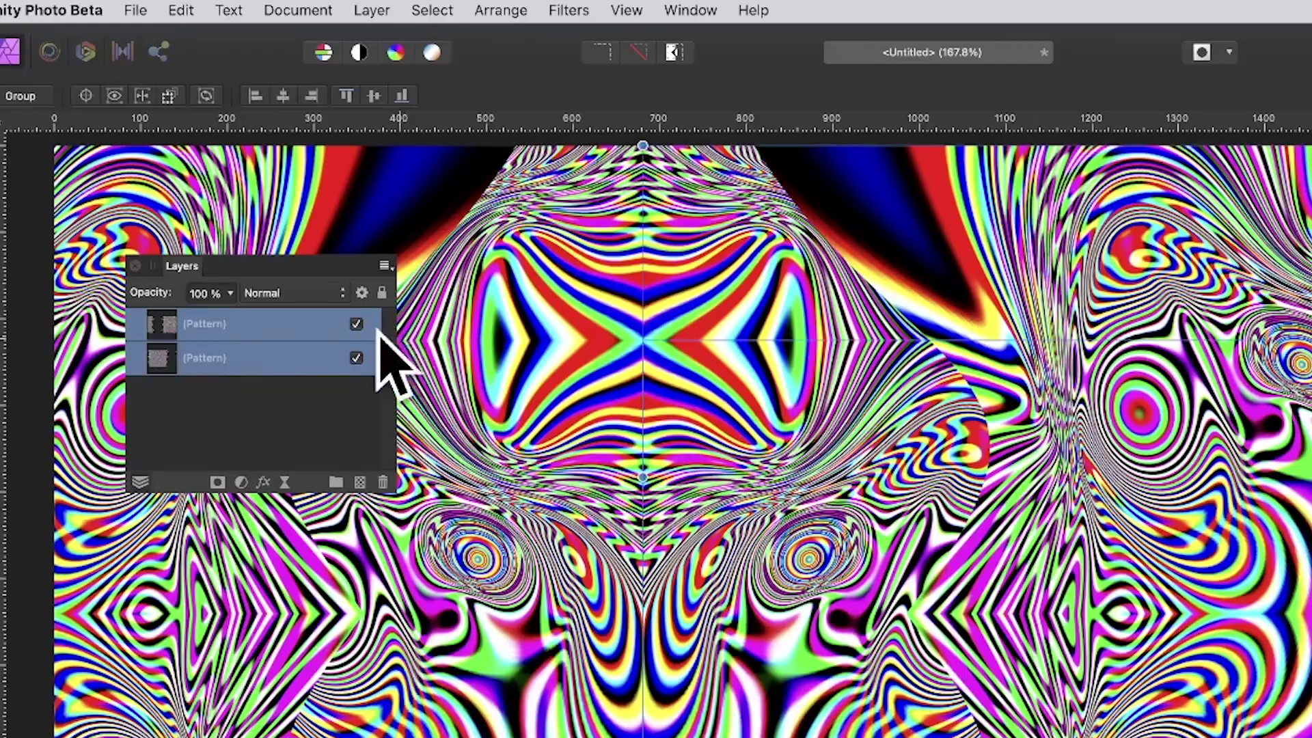
click(375, 6)
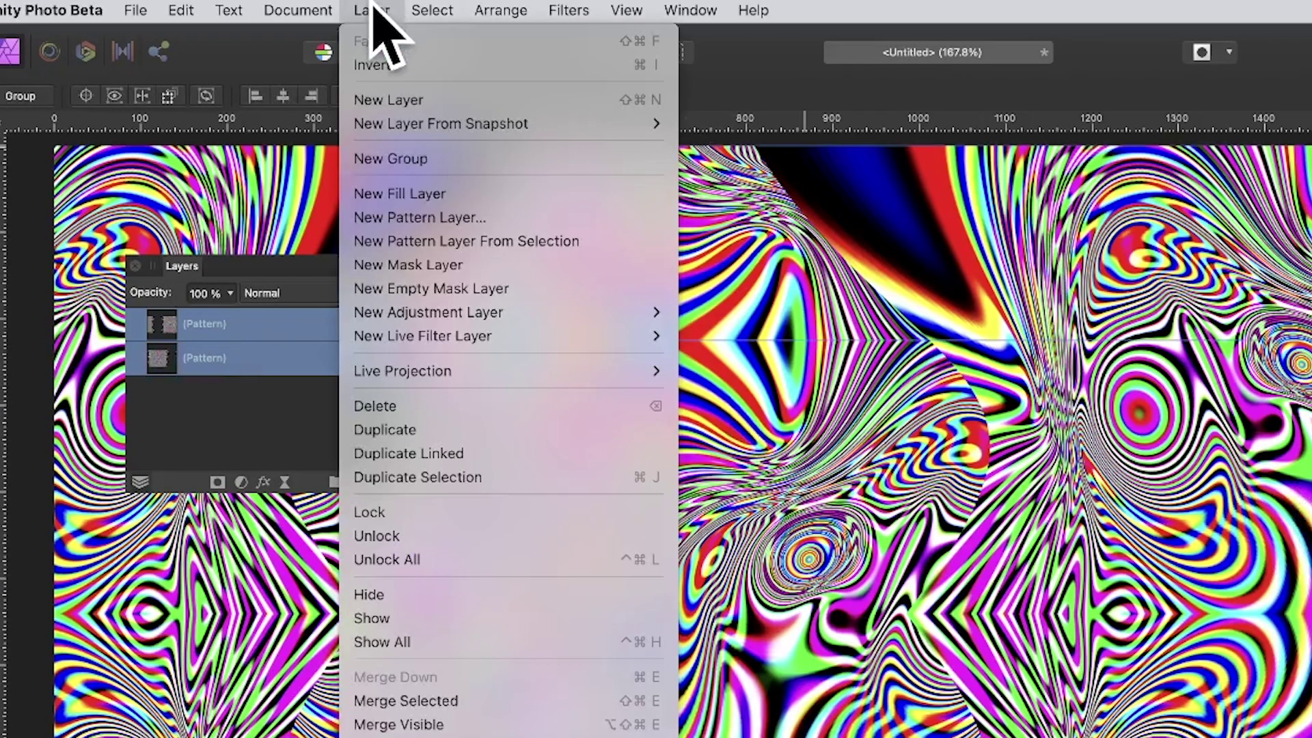
click(454, 701)
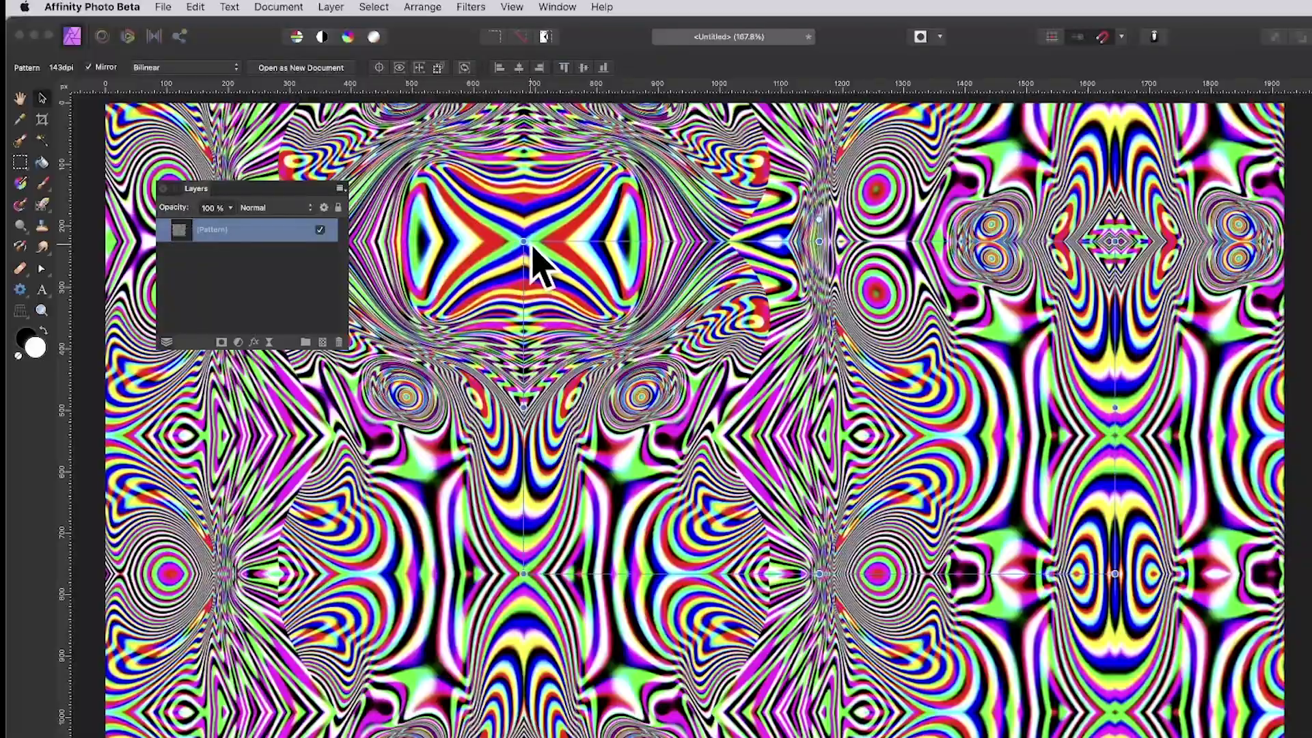
- Enlarge the merged pattern's tile slightly from its upper-left corner and rotate the pattern about 30 degrees clockwise
drag(524, 243, 448, 247)
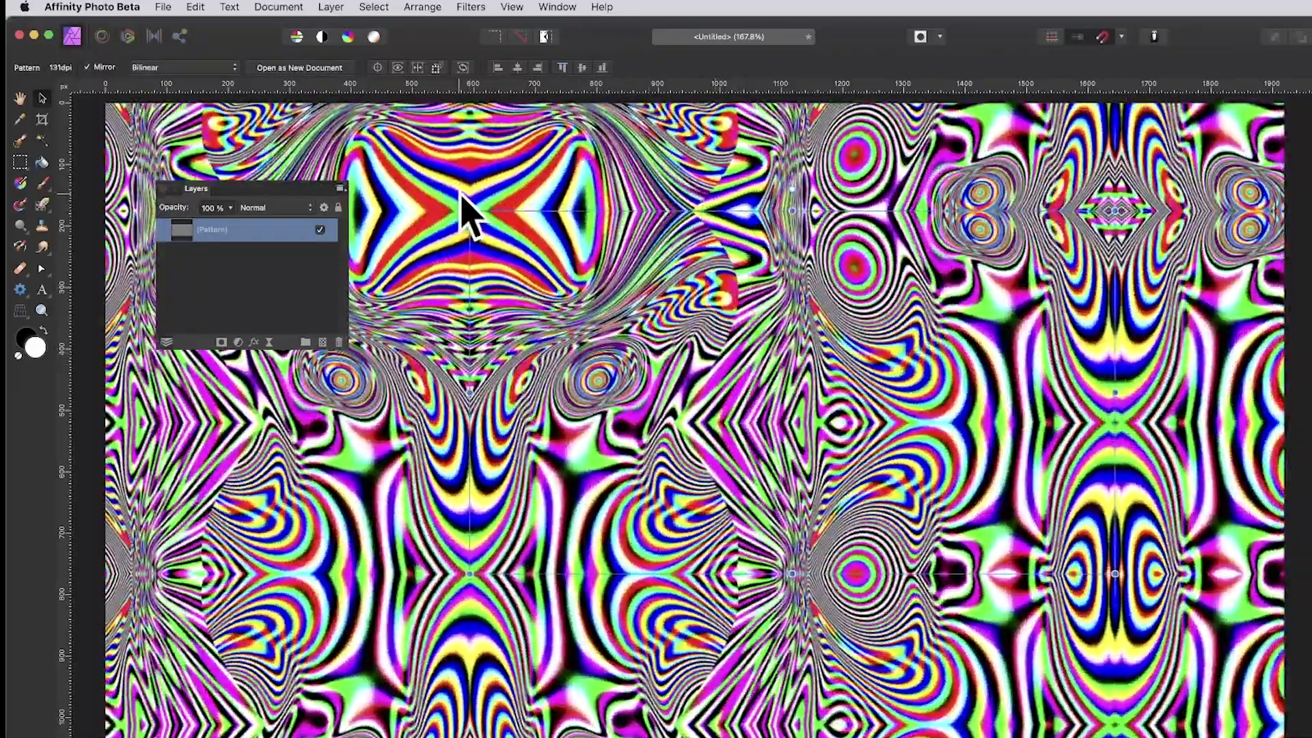
drag(454, 191, 678, 313)
- Try repeating the Deform filter on the rotated pattern and undo it
click(470, 7)
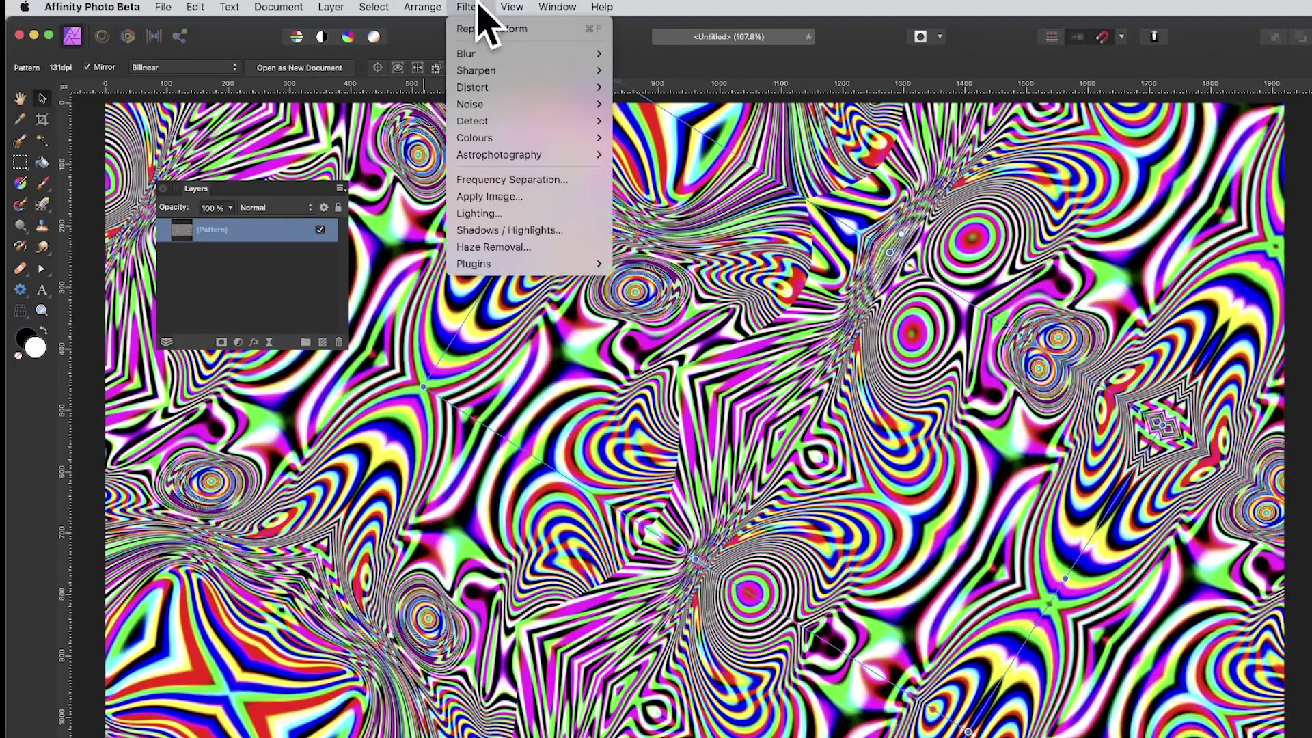
click(500, 30)
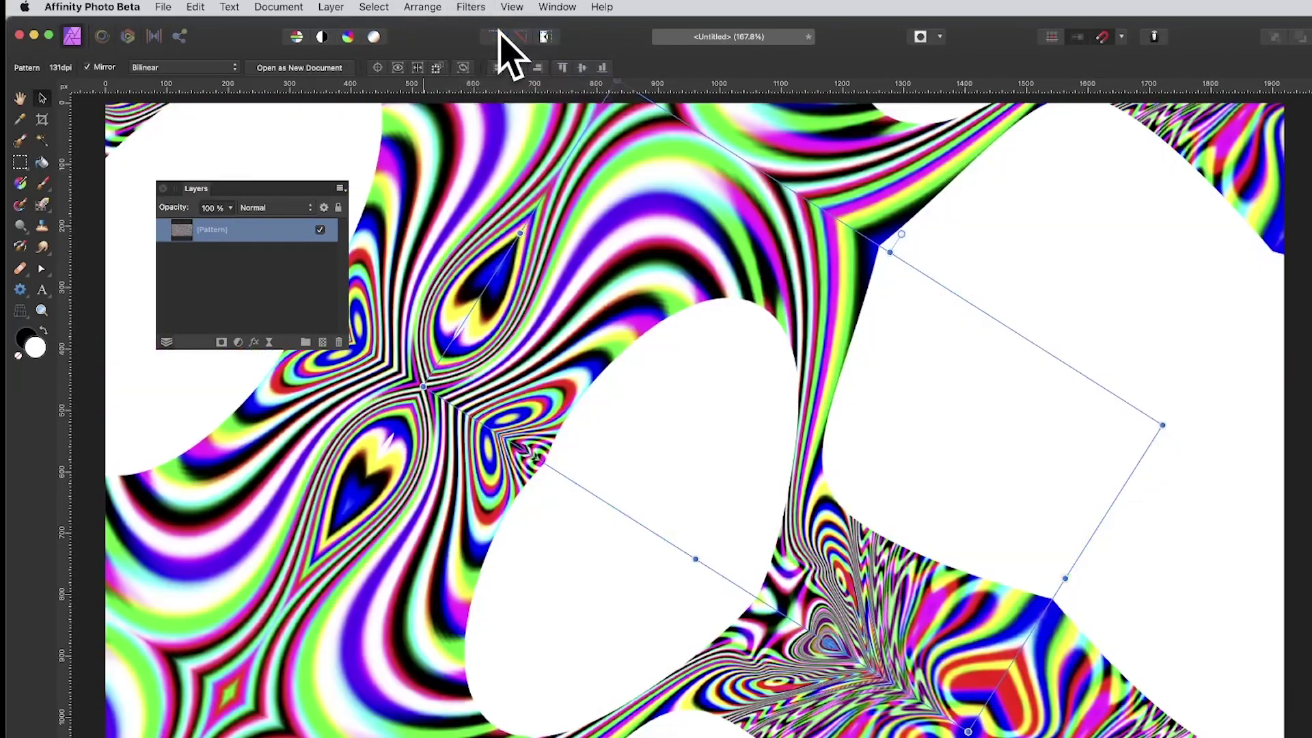
key(super+f)
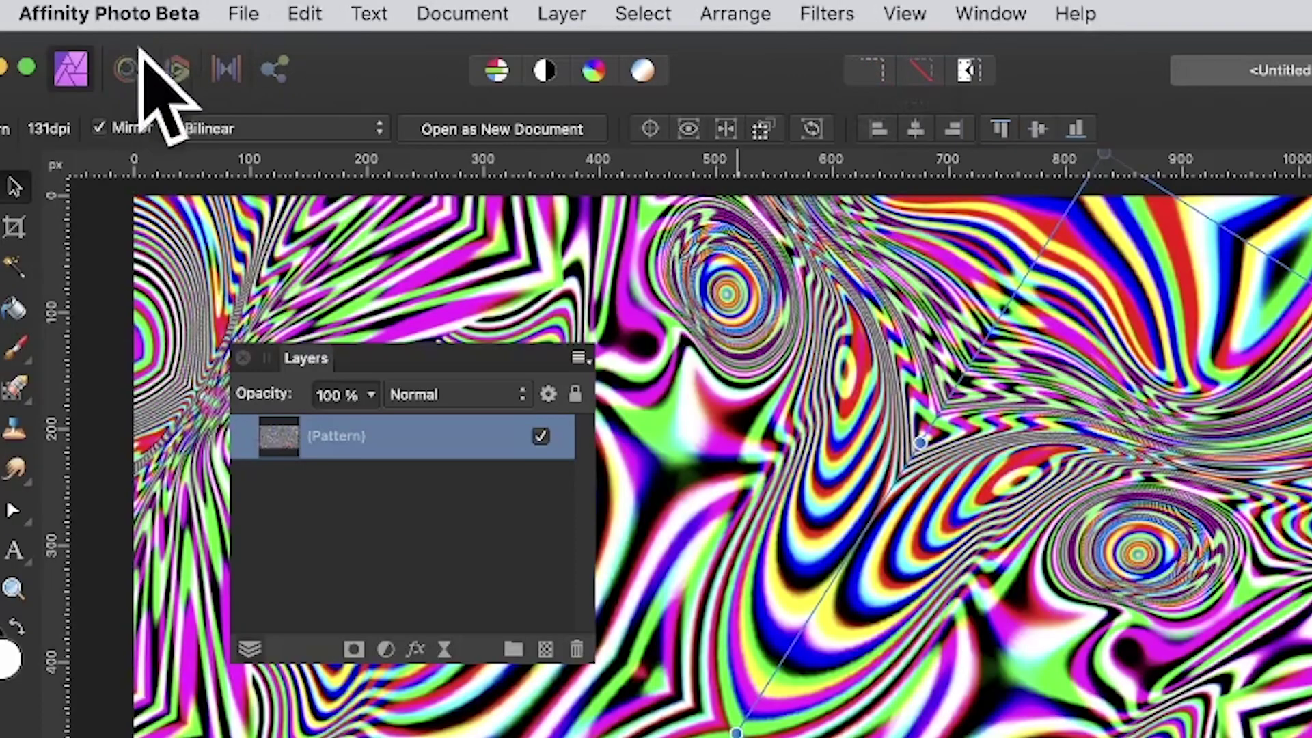
- Start Liquify on the pattern layer and push several areas of the pattern's tile with broad warp strokes
click(102, 35)
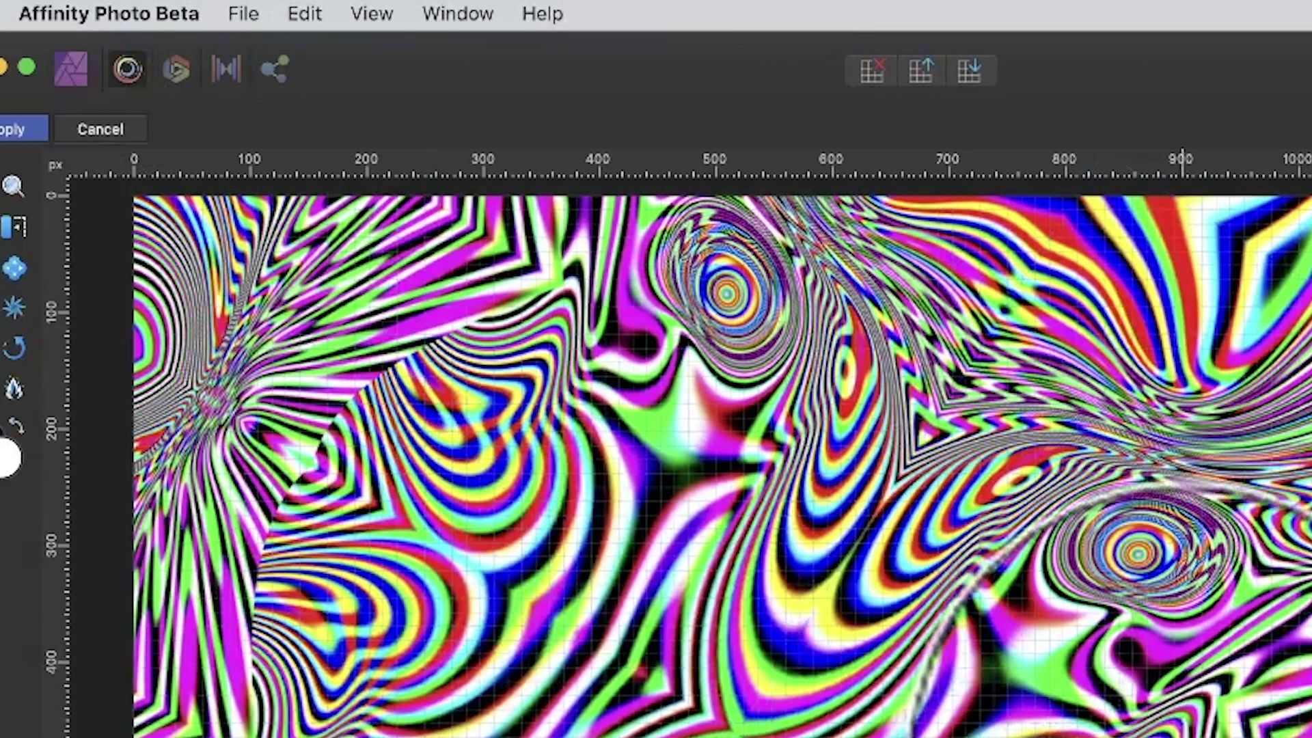
mouse_move(649, 399)
mouse_down()
mouse_move(590, 345)
mouse_move(379, 229)
mouse_up()
drag(610, 448, 349, 356)
drag(578, 486, 369, 400)
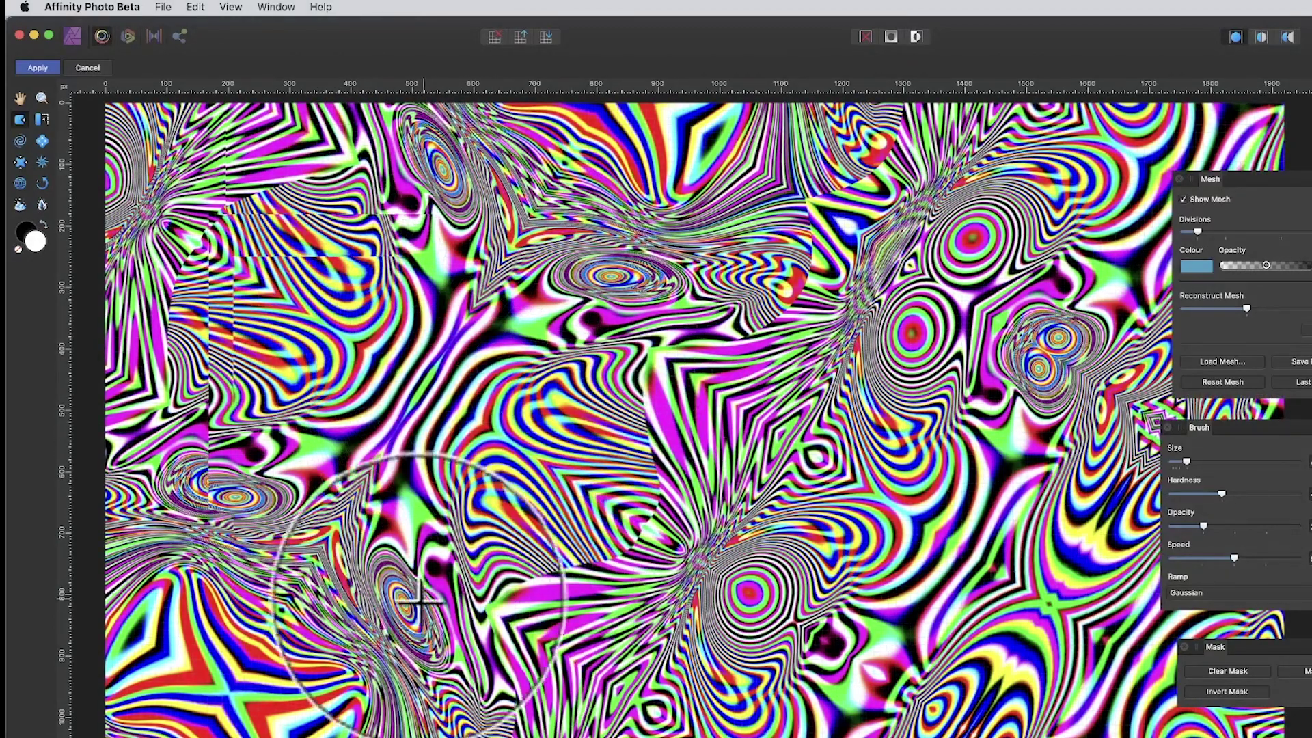
mouse_move(660, 518)
mouse_down()
mouse_move(621, 503)
mouse_move(632, 519)
mouse_move(668, 453)
mouse_up()
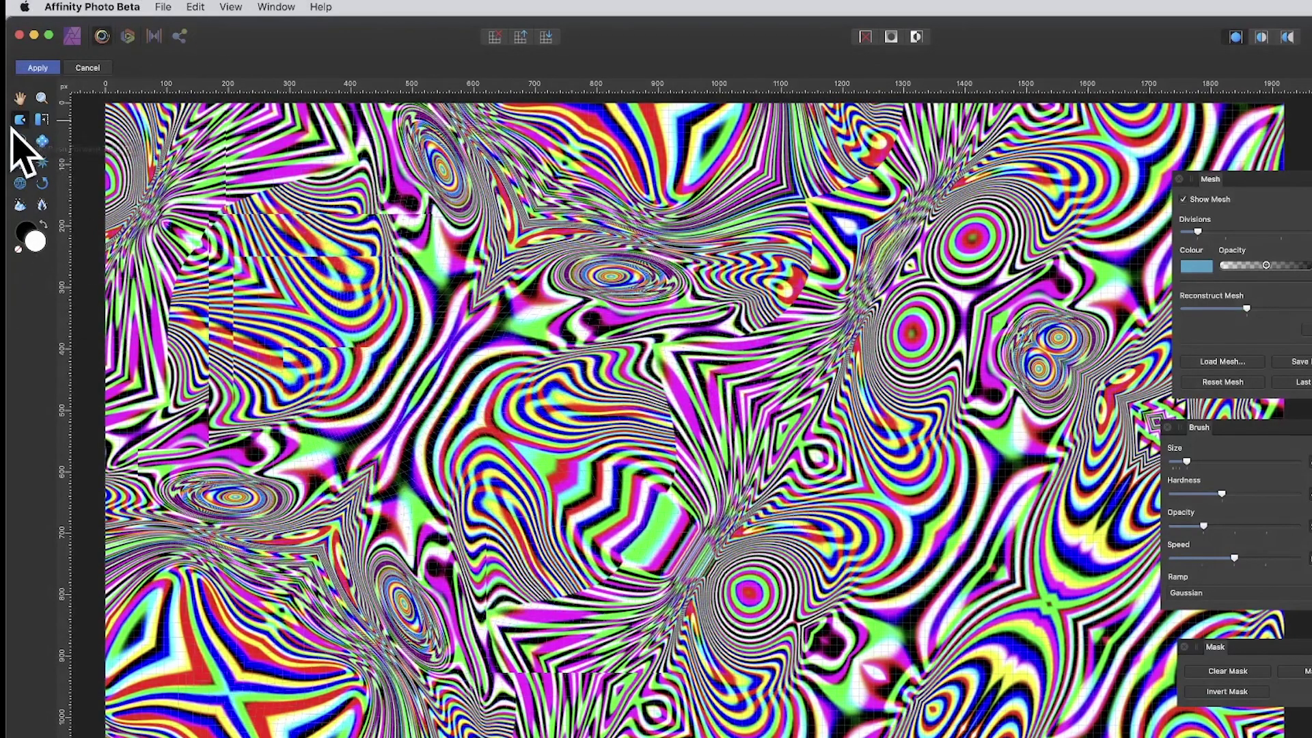
- Twirl the middle area of the pattern with the Liquify Twirl tool and apply the liquify changes
click(41, 162)
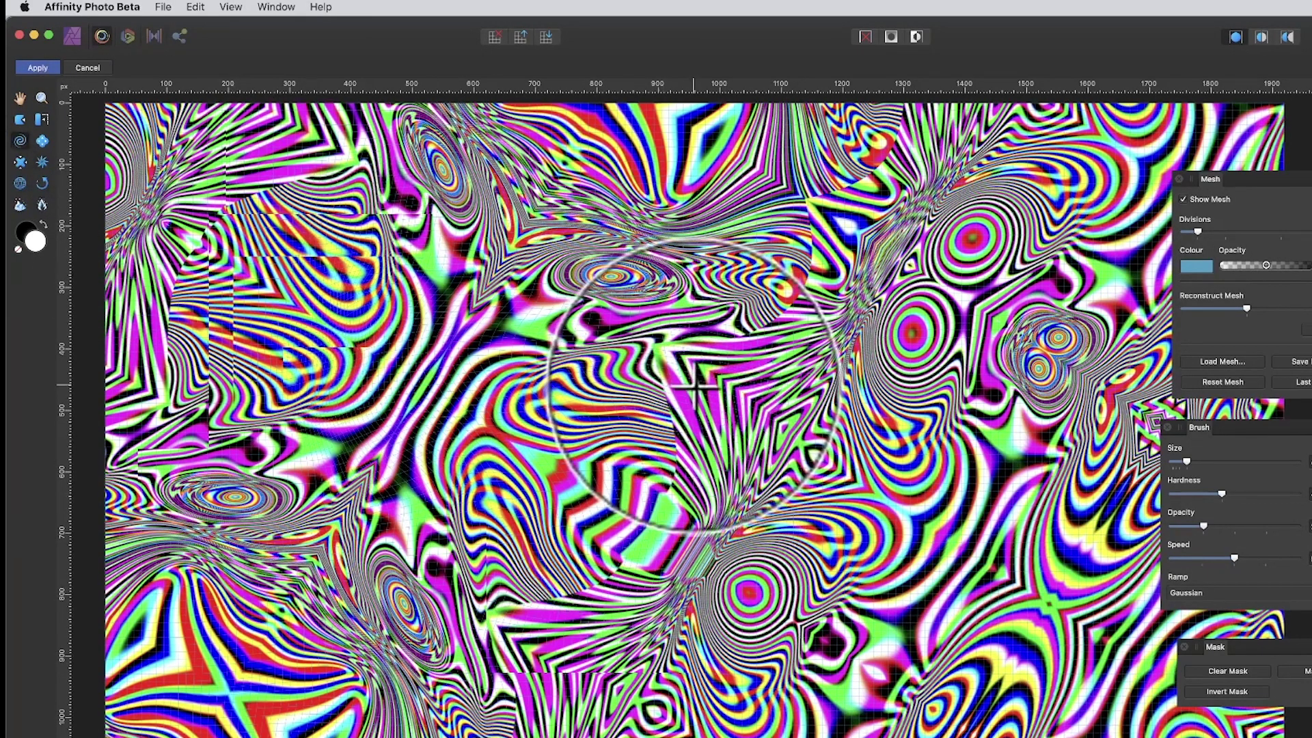
drag(681, 395, 683, 396)
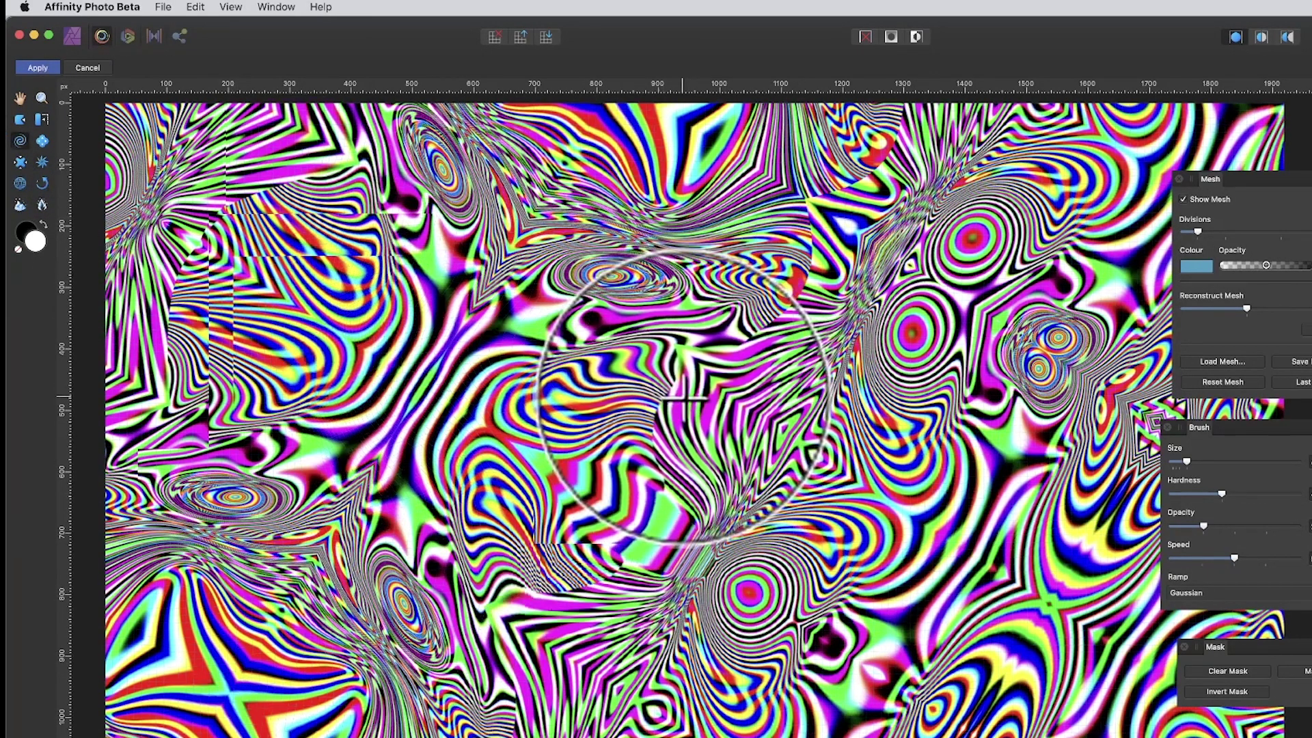
drag(686, 395, 809, 437)
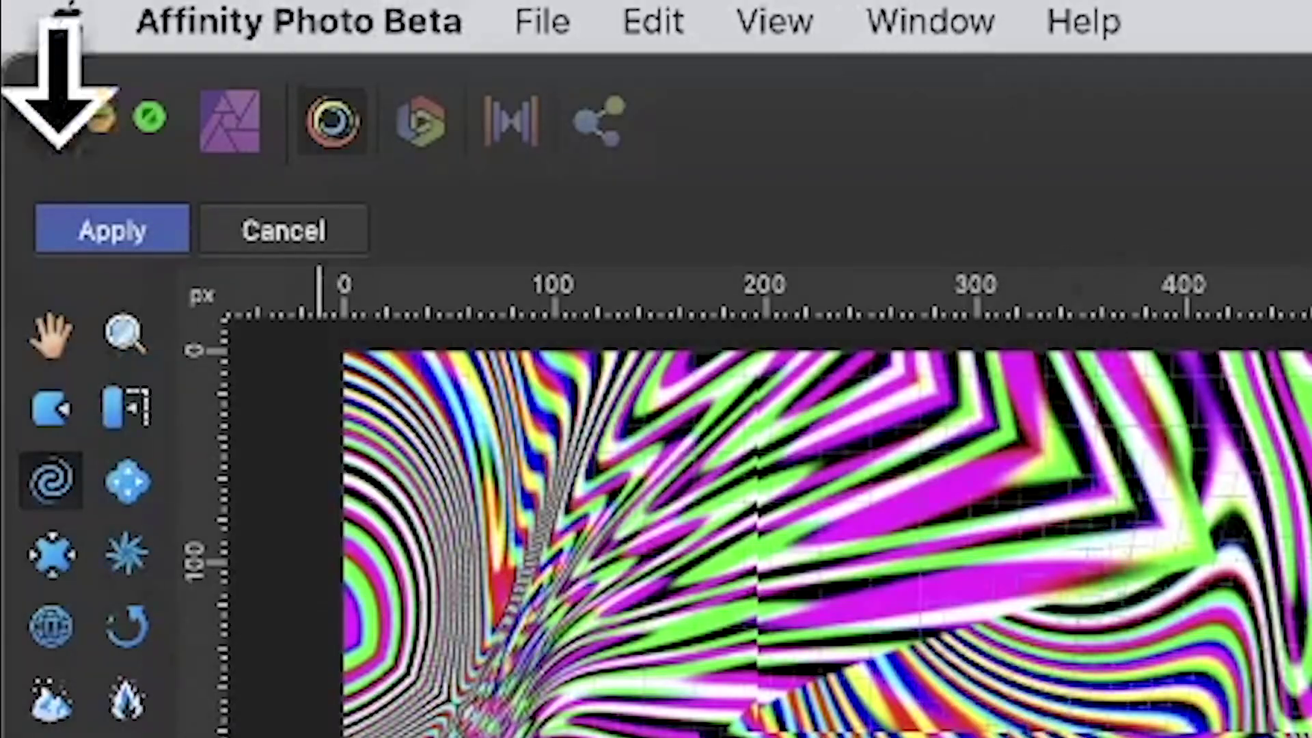
click(38, 68)
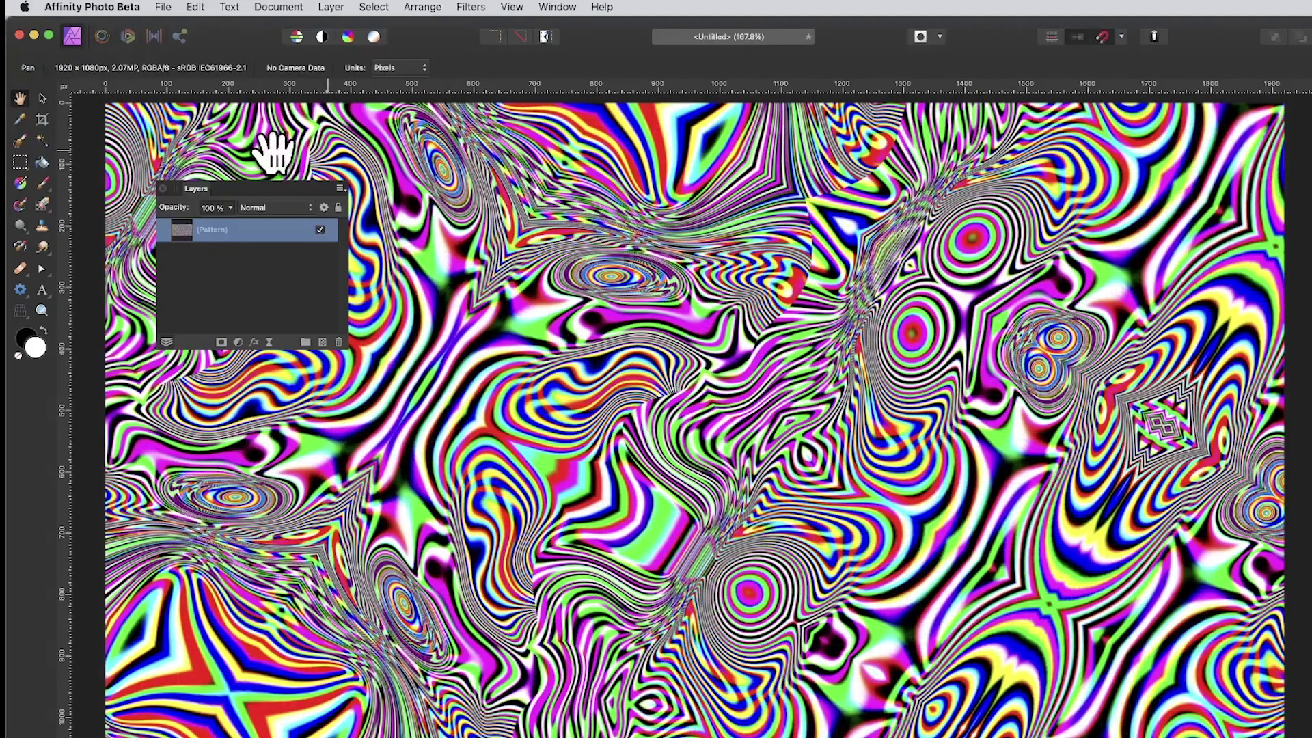
- Enlarge the liquified pattern's tile from its left corner and stretch it outward from its lower-left edge
click(43, 98)
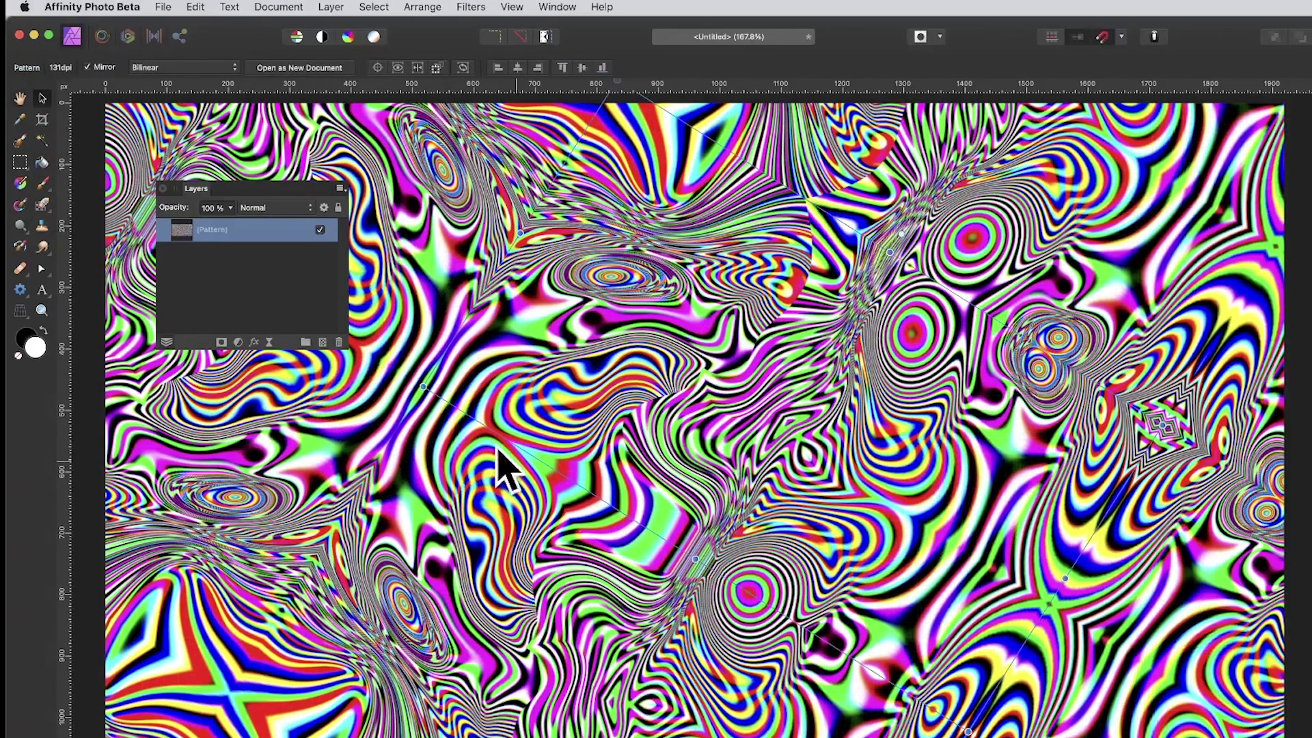
drag(425, 389, 395, 323)
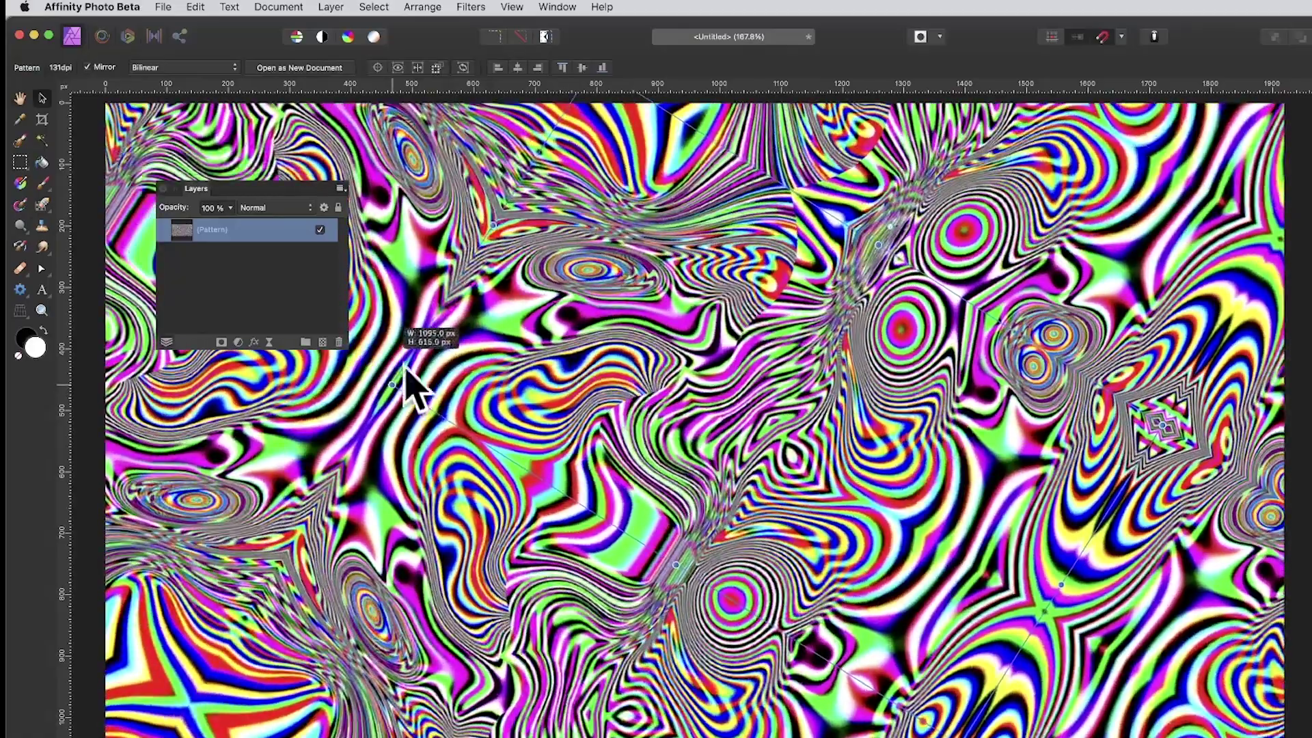
drag(674, 564, 624, 679)
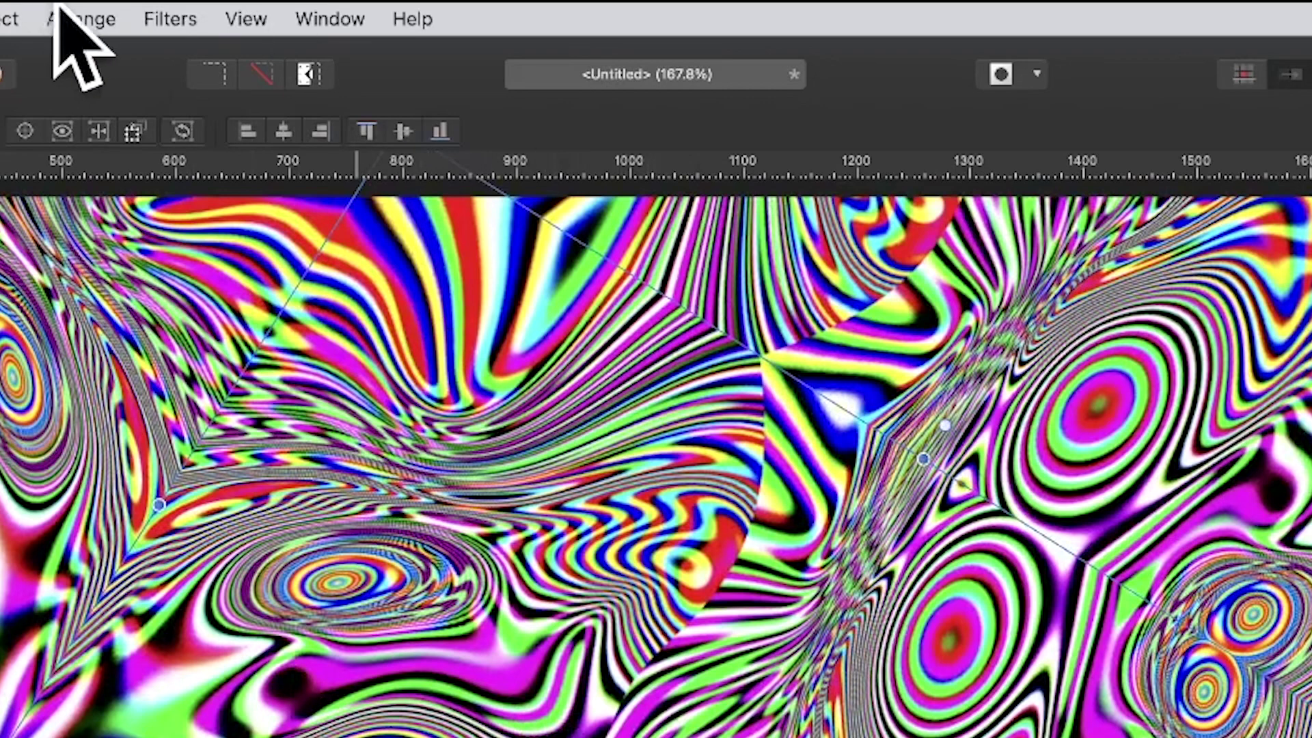
- Apply the Mirror distortion filter to the pattern with 3 mirrors, adjusting the mirror centre and input angle
click(183, 17)
mouse_move(208, 179)
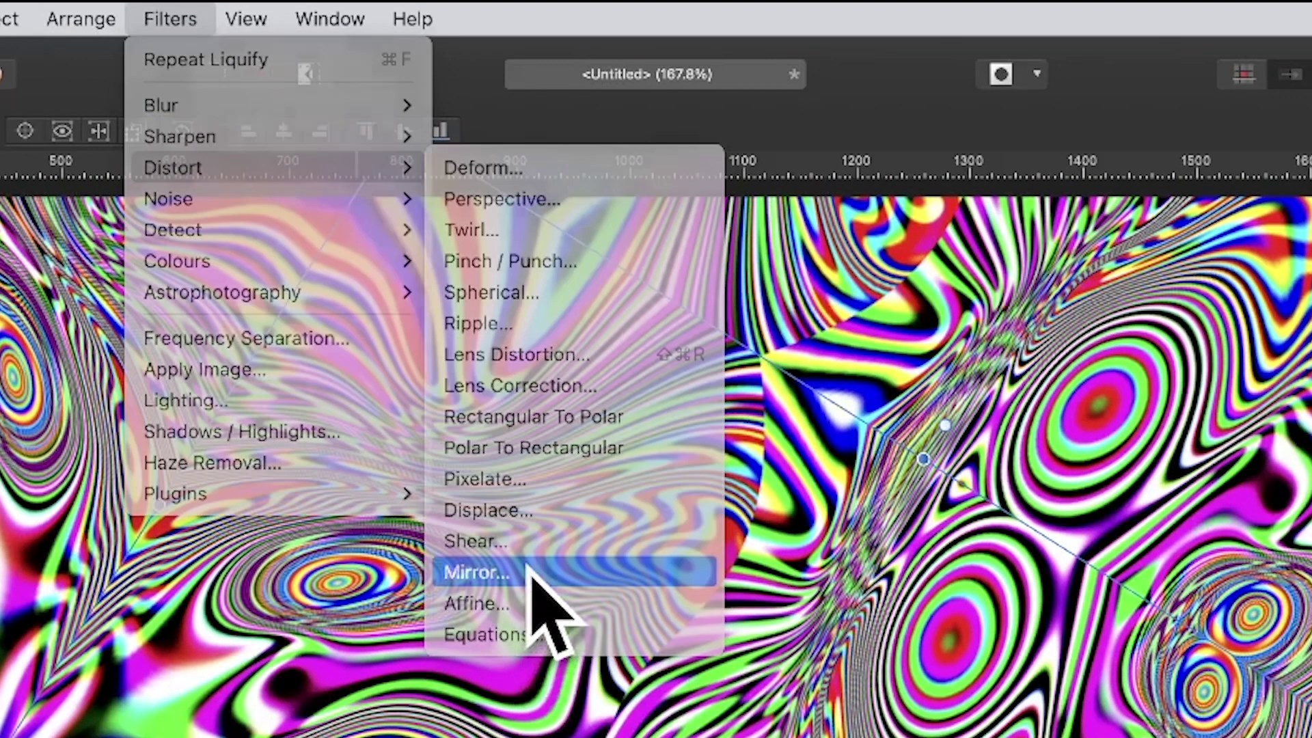
click(532, 572)
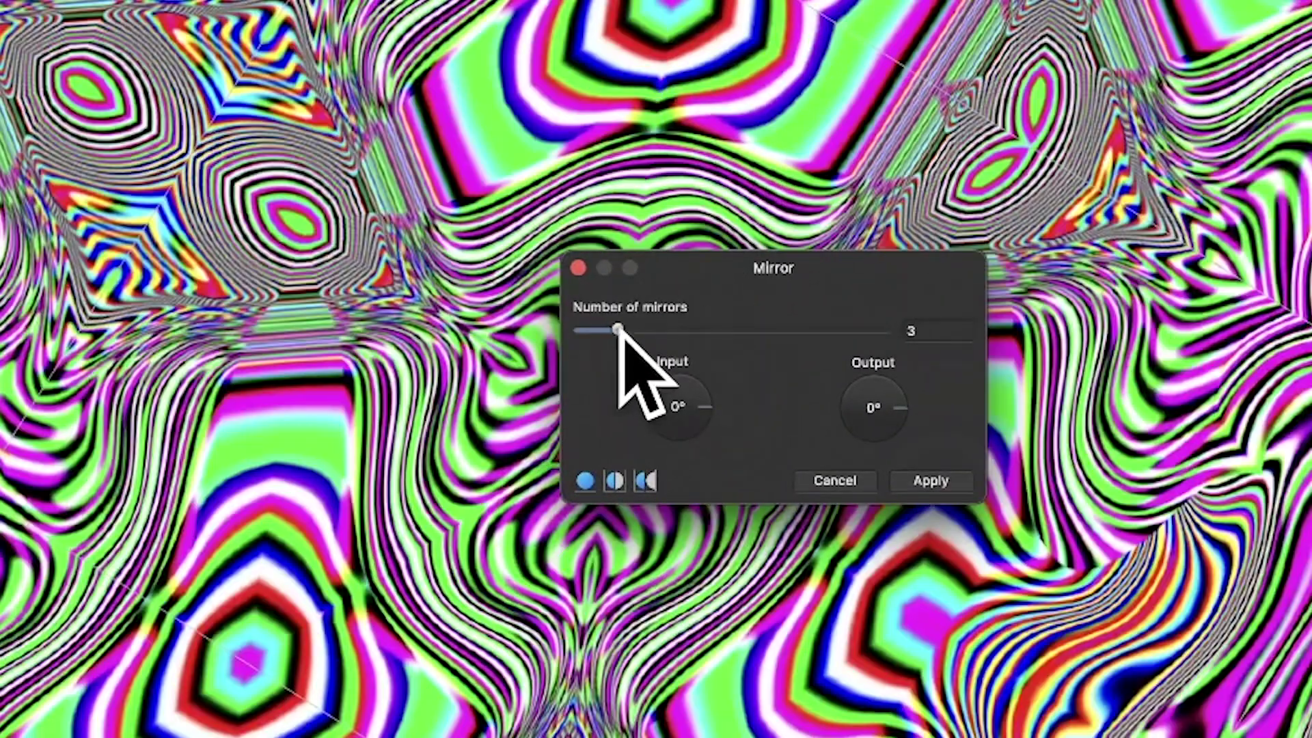
mouse_move(618, 331)
mouse_down()
mouse_move(605, 330)
mouse_move(617, 333)
mouse_up()
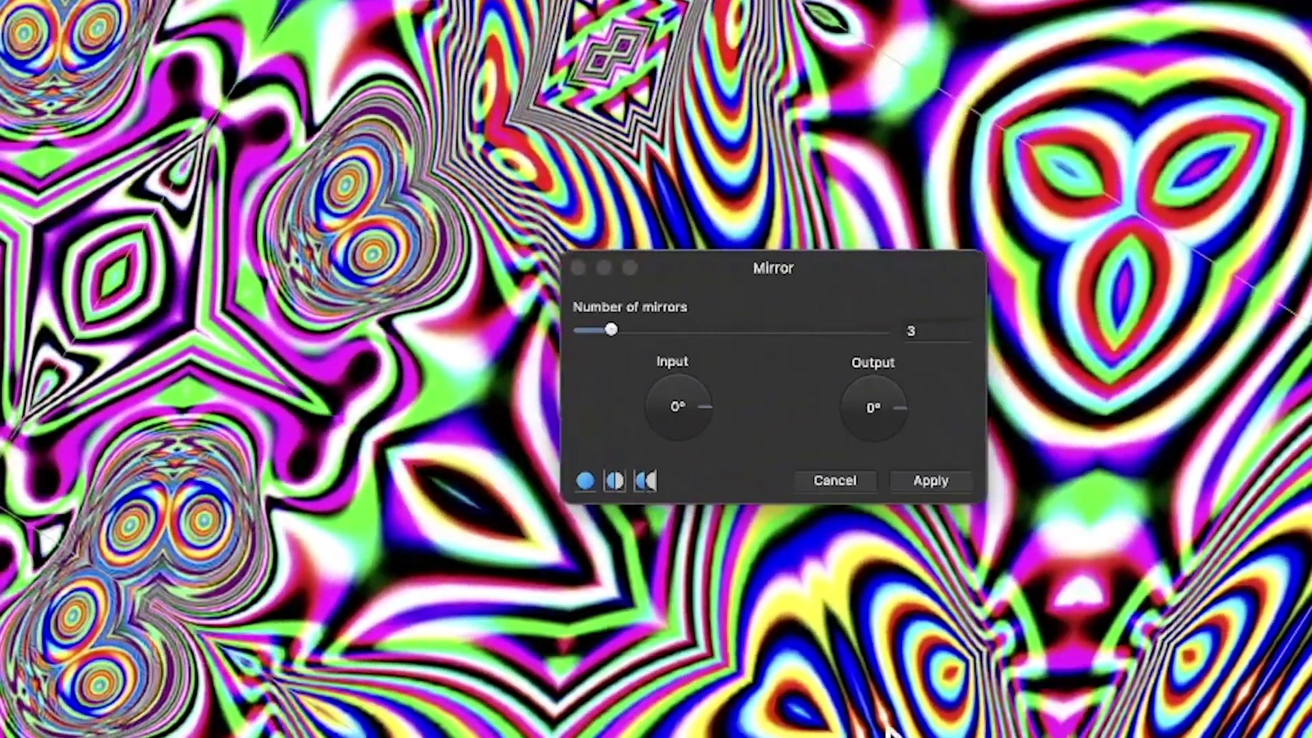
drag(703, 403, 603, 429)
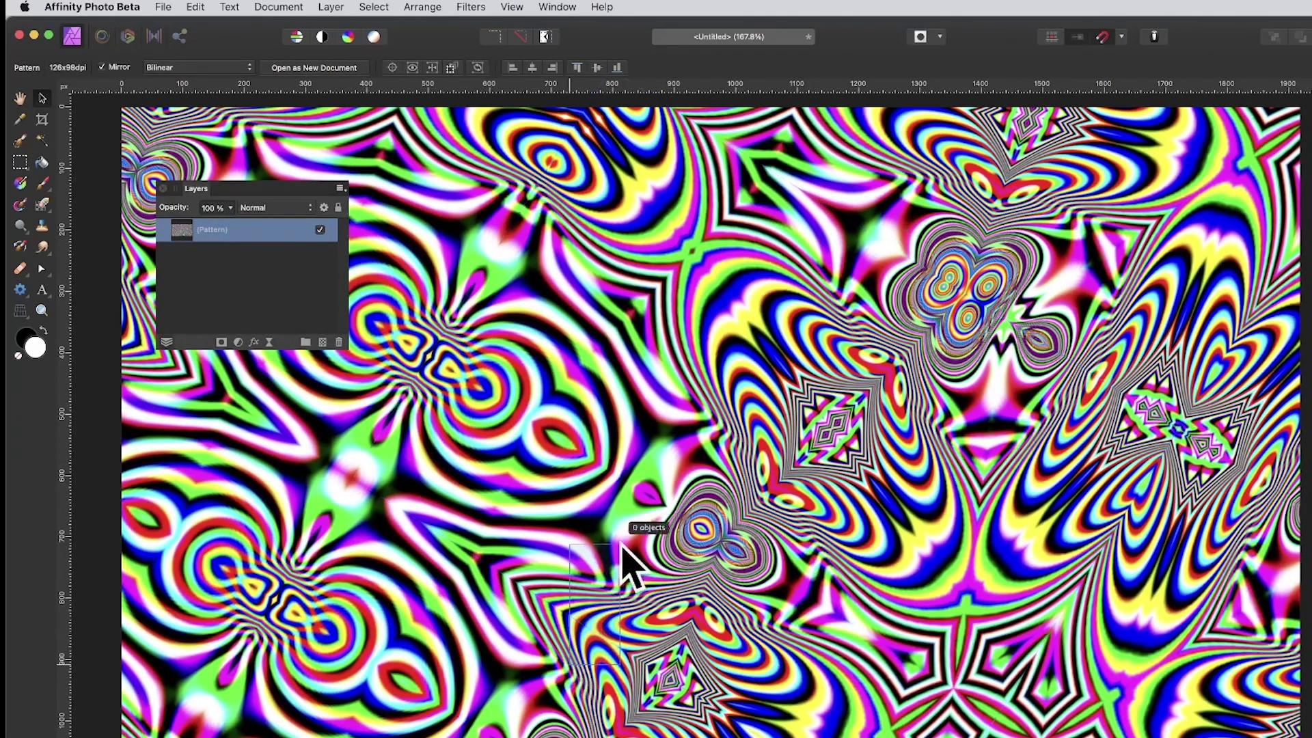
- Move the mirrored pattern and shrink its tile in stages until the tile's left corner is at about x 580, y 520
click(599, 610)
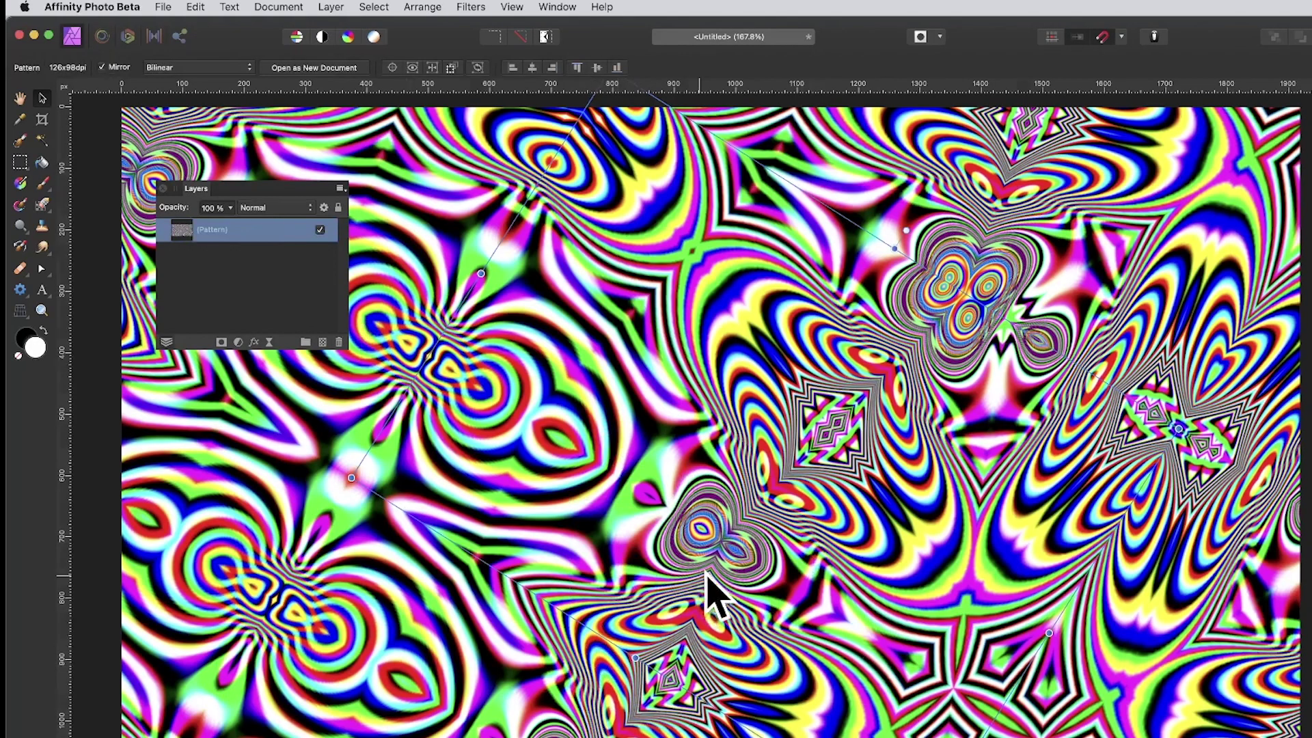
drag(711, 595, 861, 482)
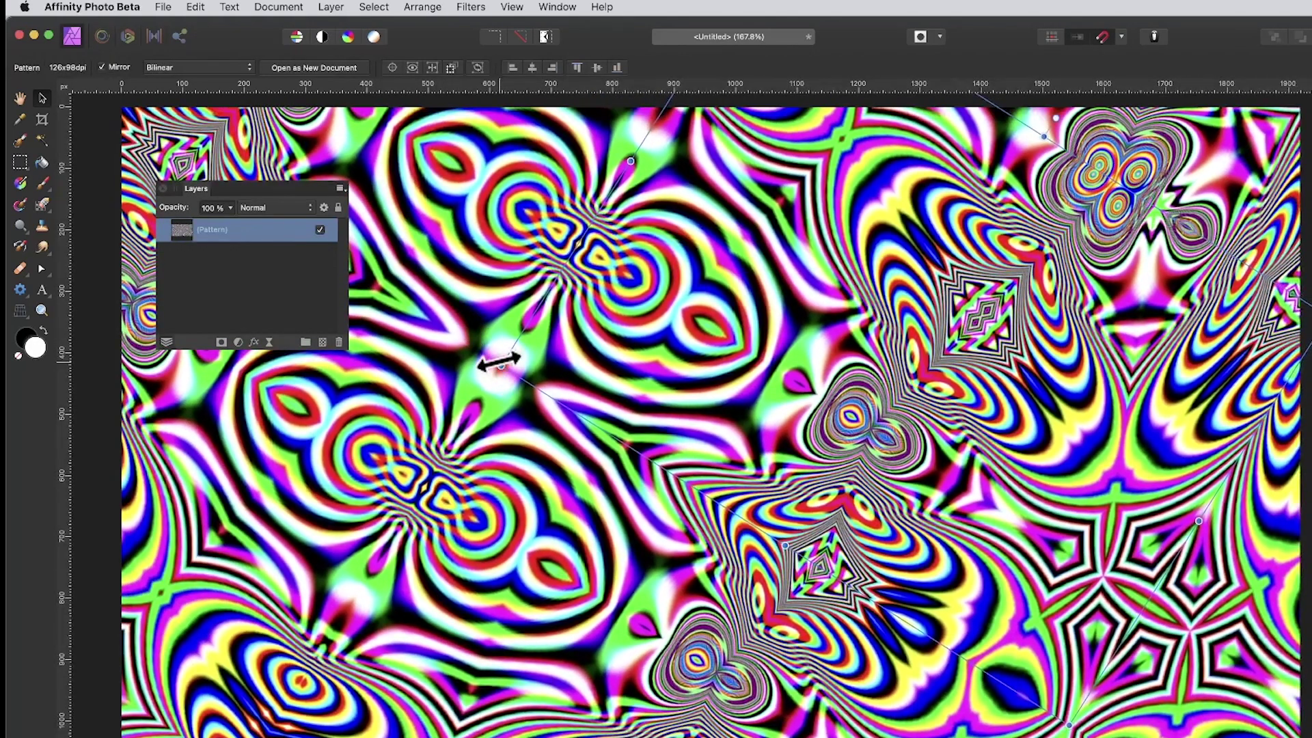
drag(499, 363, 668, 356)
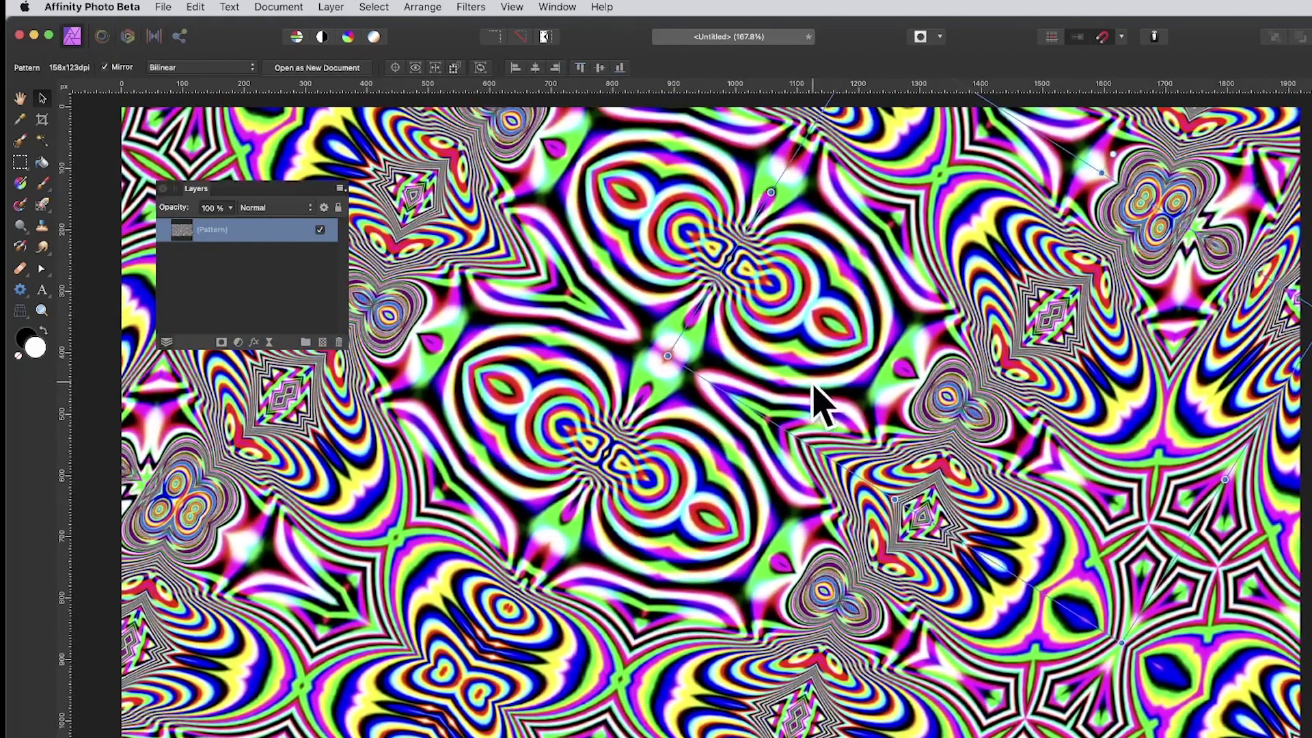
drag(813, 386, 689, 442)
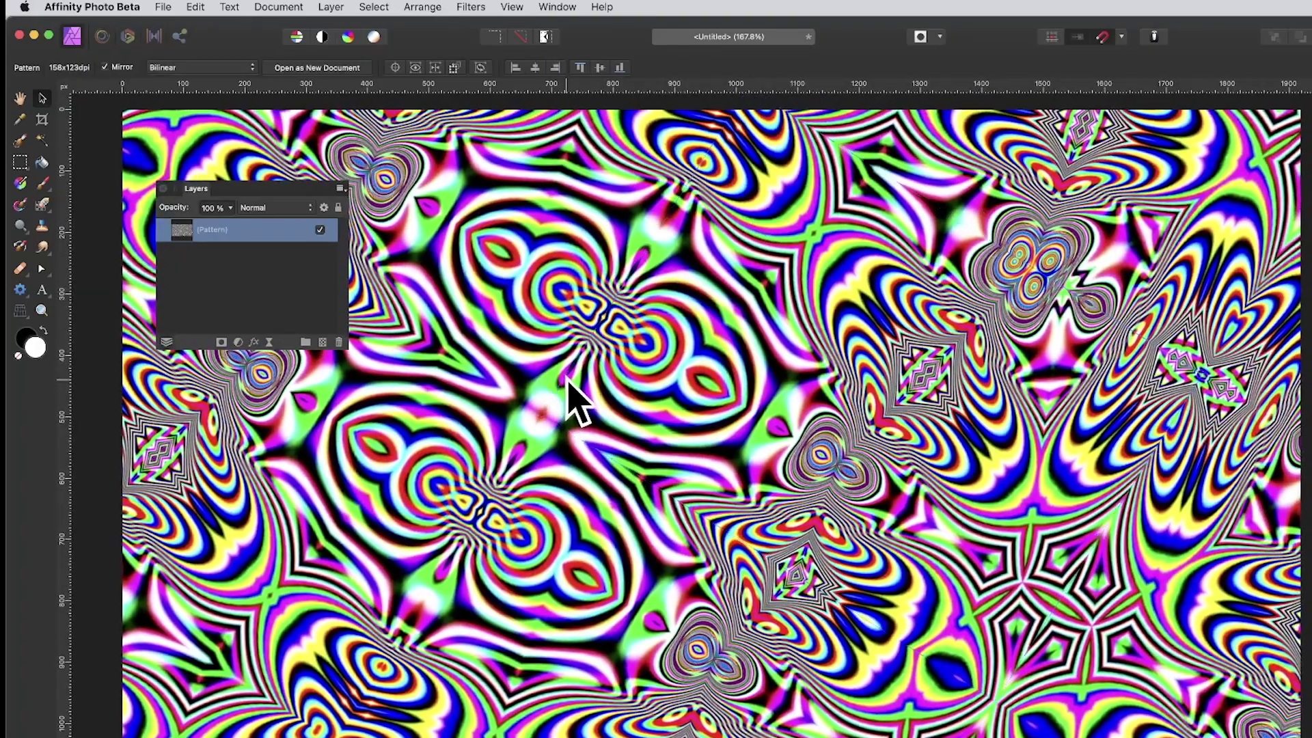
scroll(546, 393, up, 1)
drag(552, 425, 615, 458)
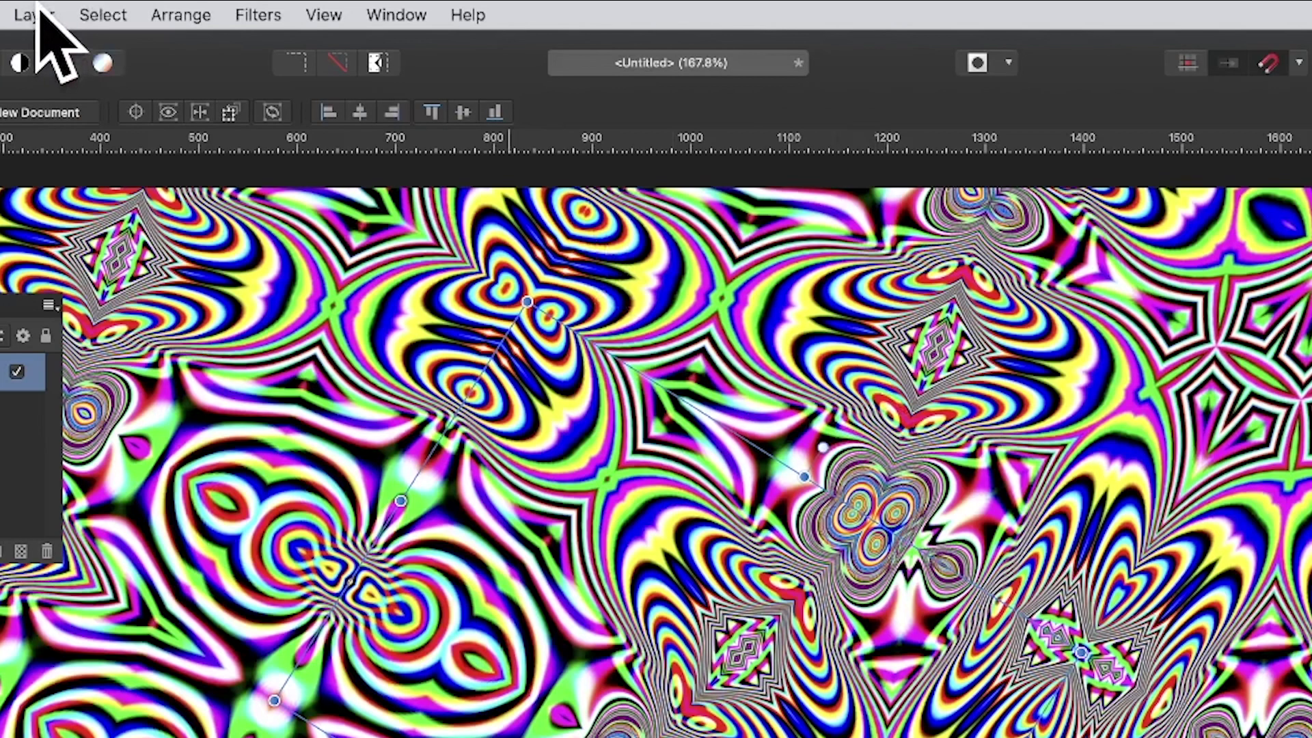
- Add a live Perspective filter to the pattern layer, pull its left corner far upward to tilt the pattern, and close the filter settings
click(36, 12)
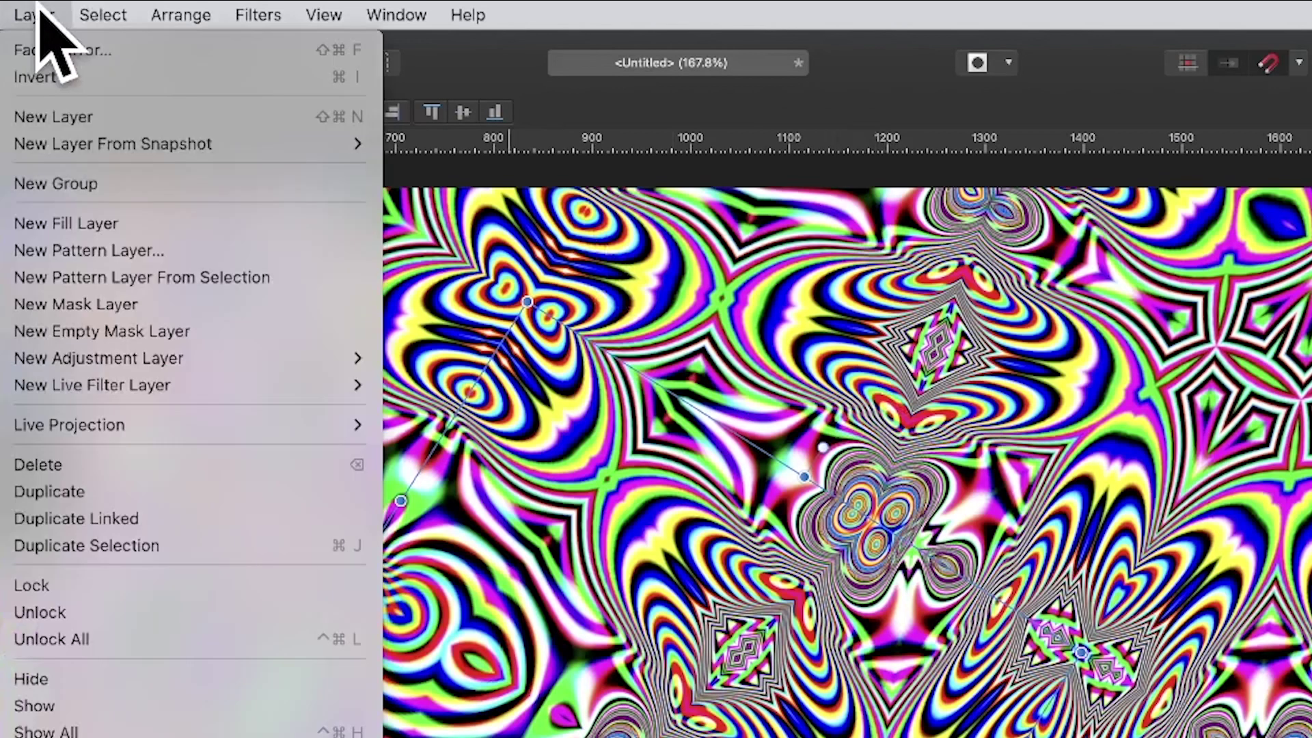
mouse_move(142, 392)
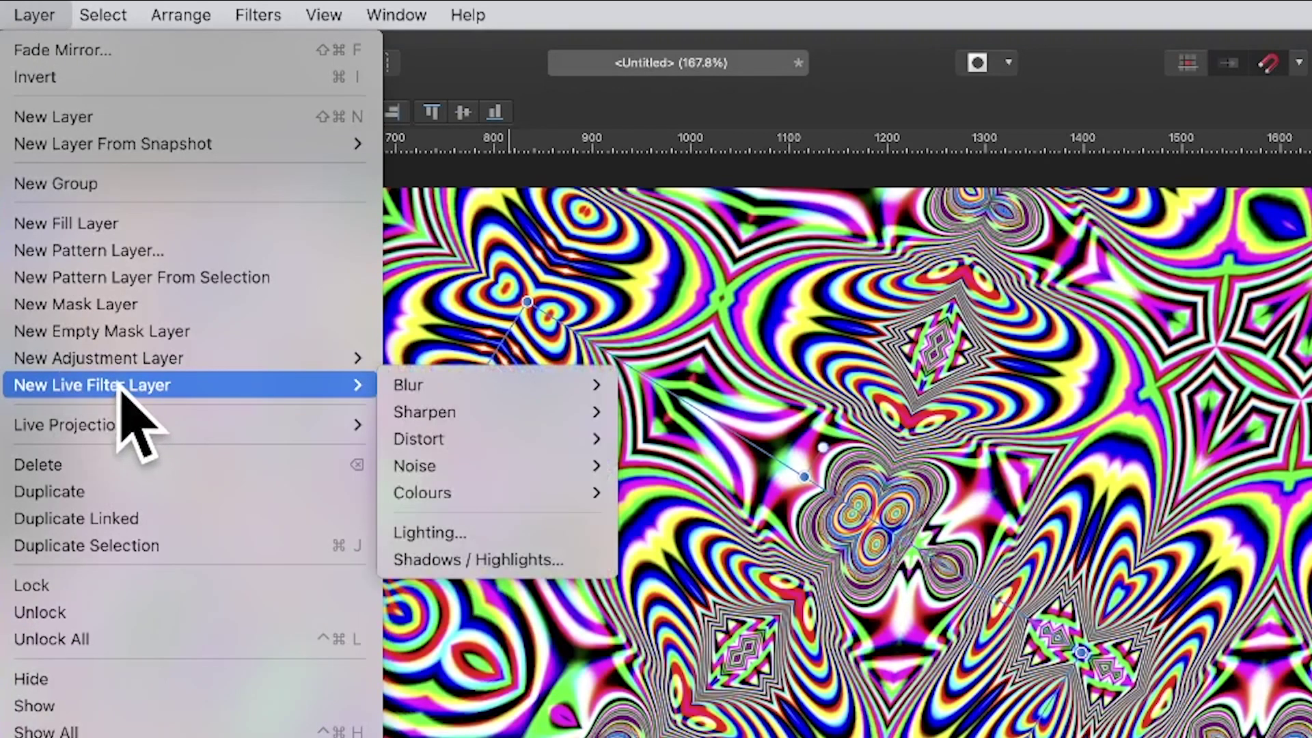
mouse_move(441, 441)
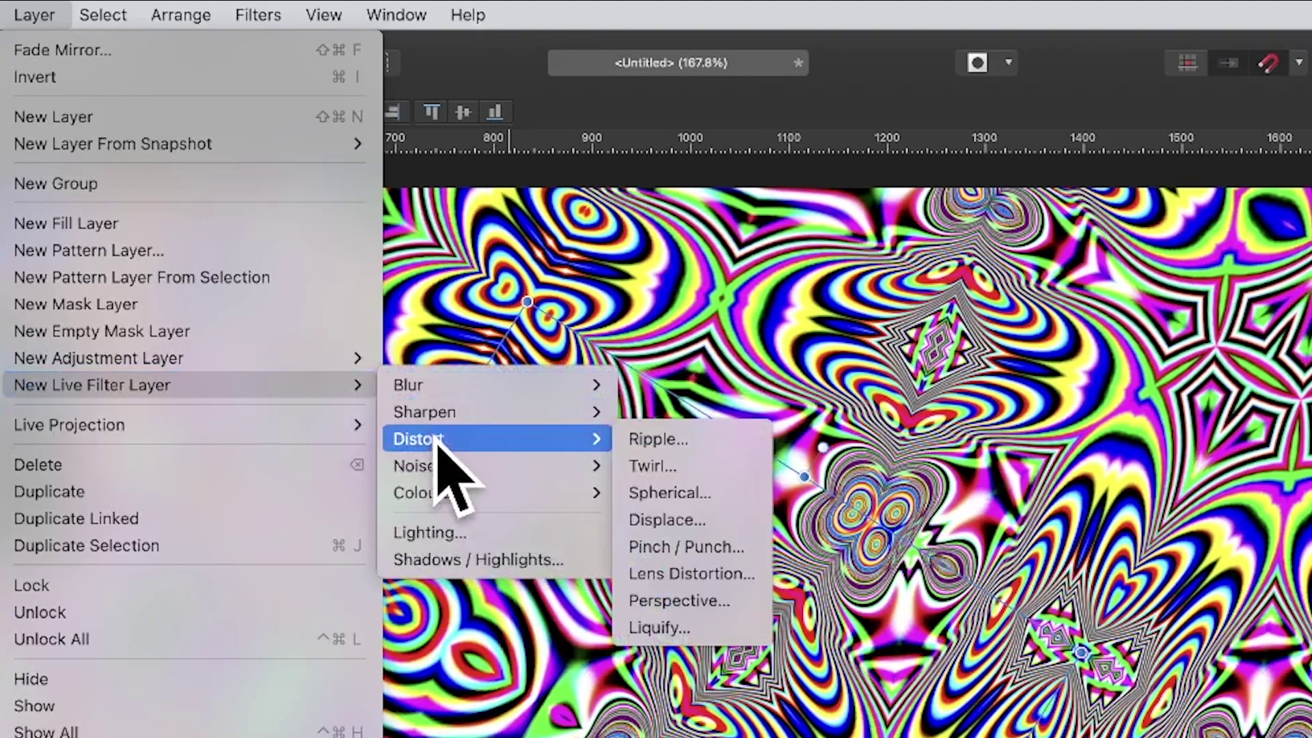
click(701, 599)
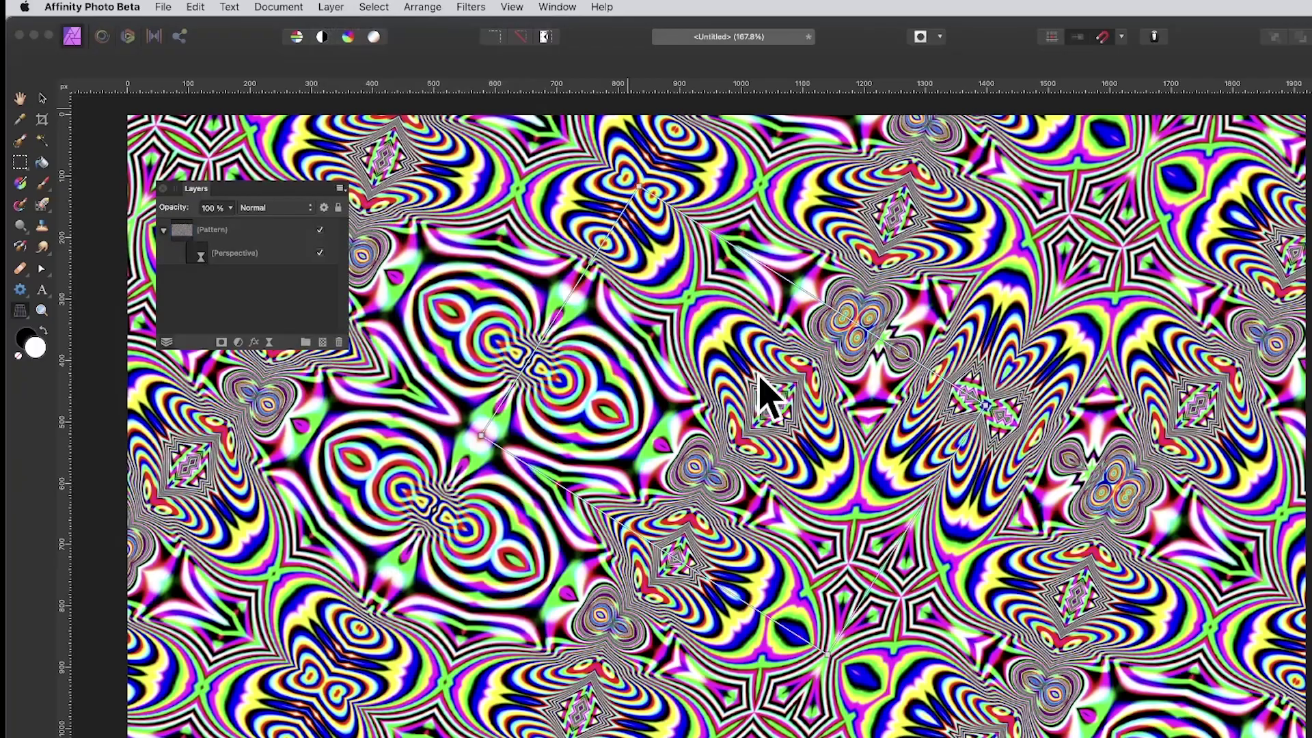
drag(802, 304, 857, 297)
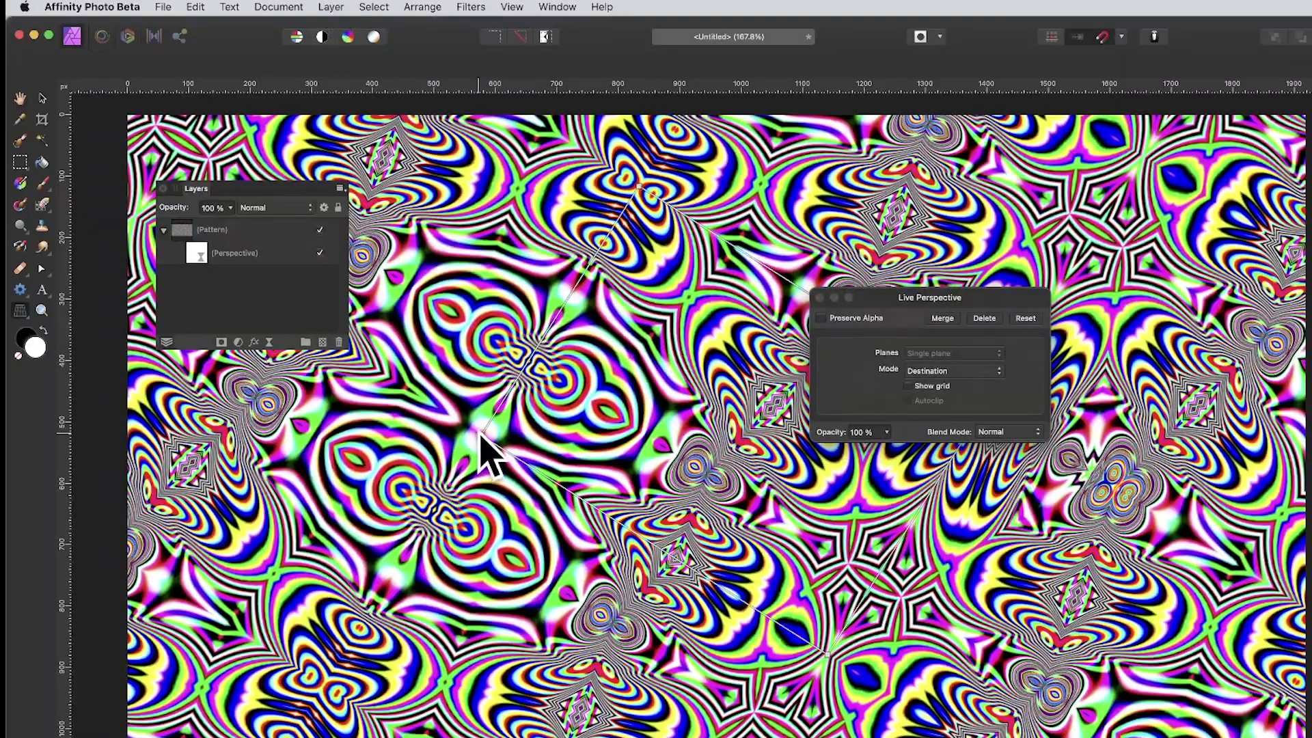
drag(490, 451, 456, 179)
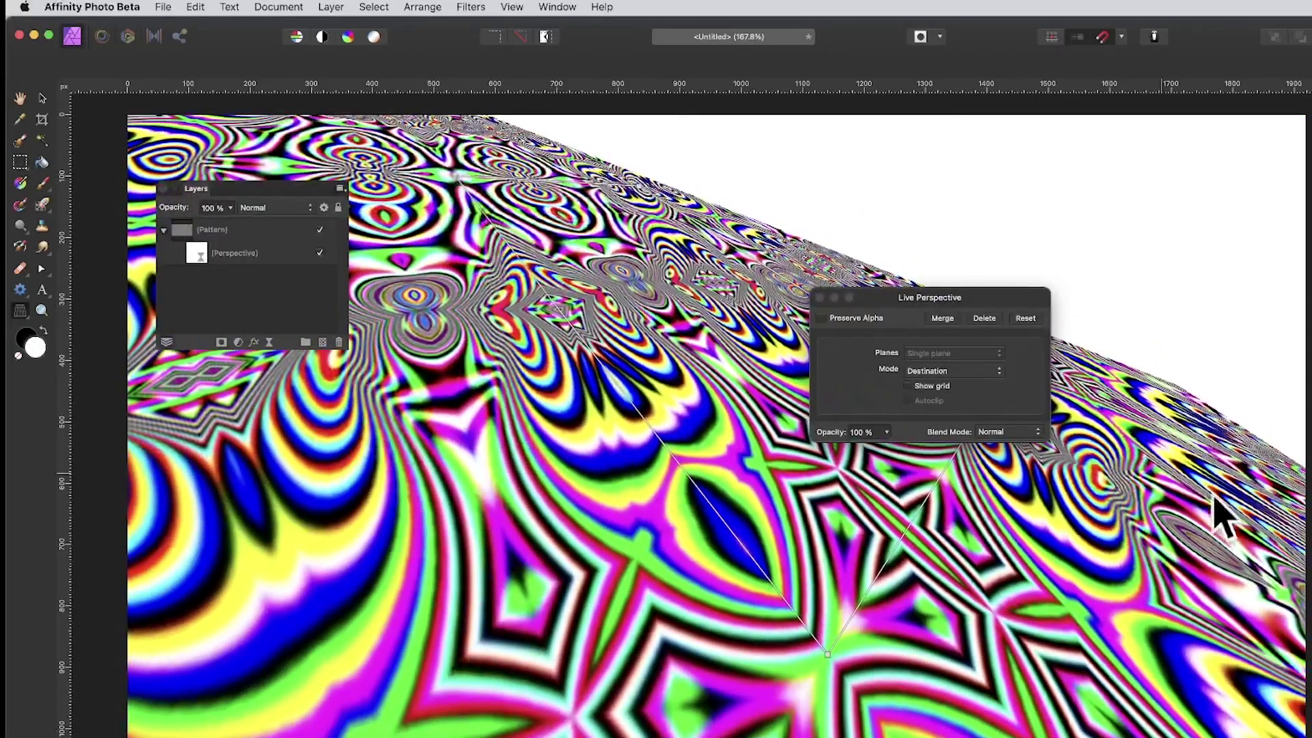
click(819, 298)
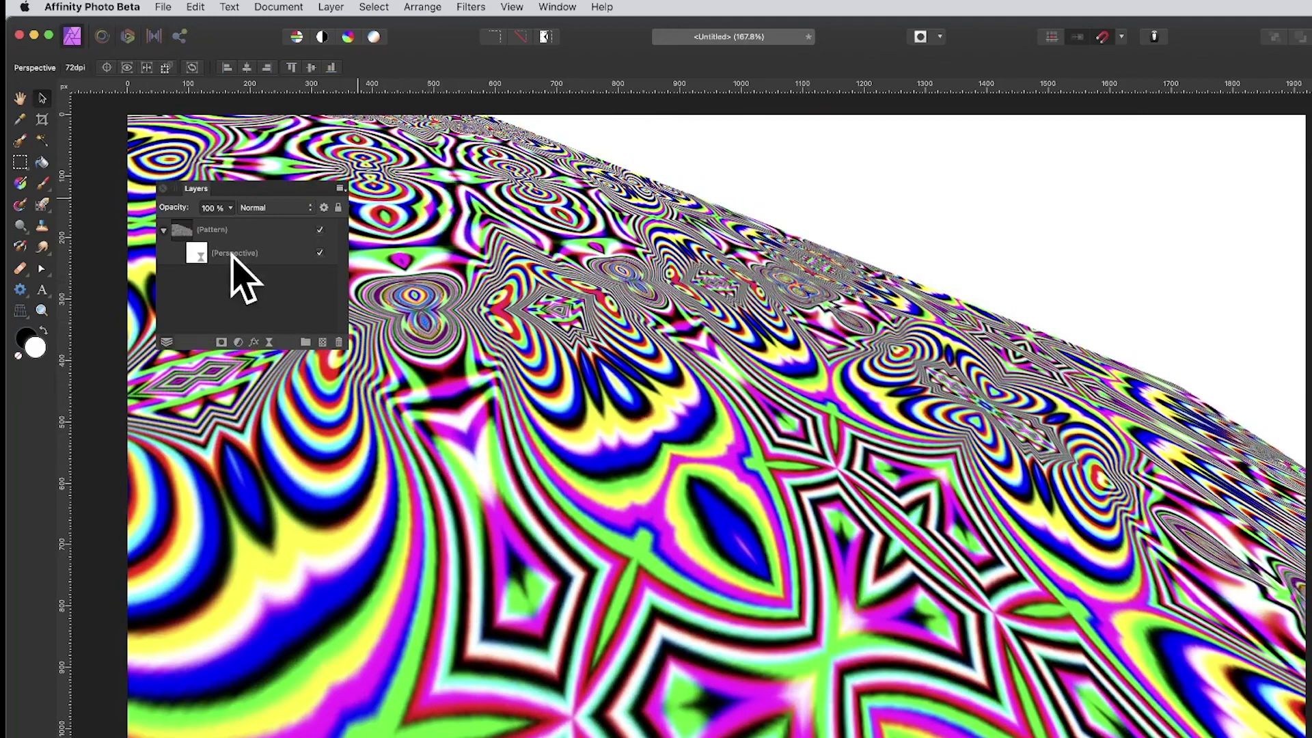
- Select the pattern layer together with its live Perspective filter and hide the filter
click(241, 234)
click(320, 252)
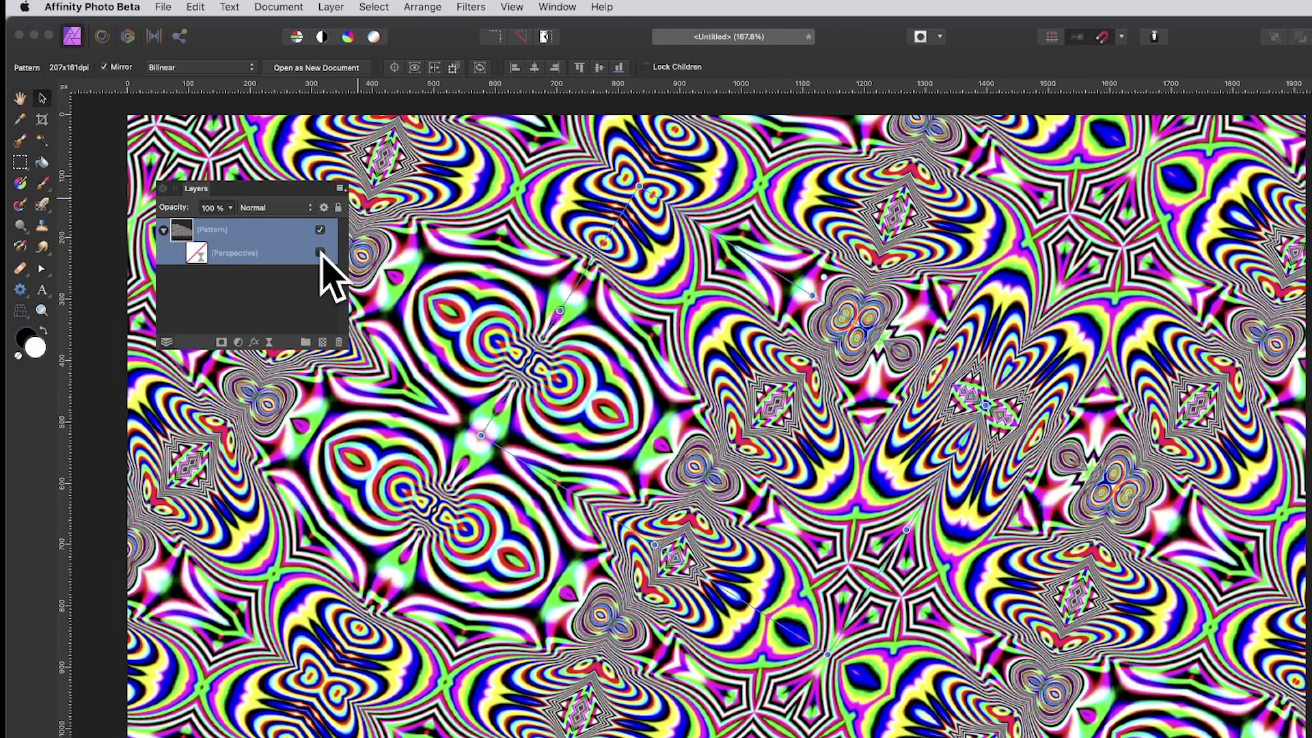